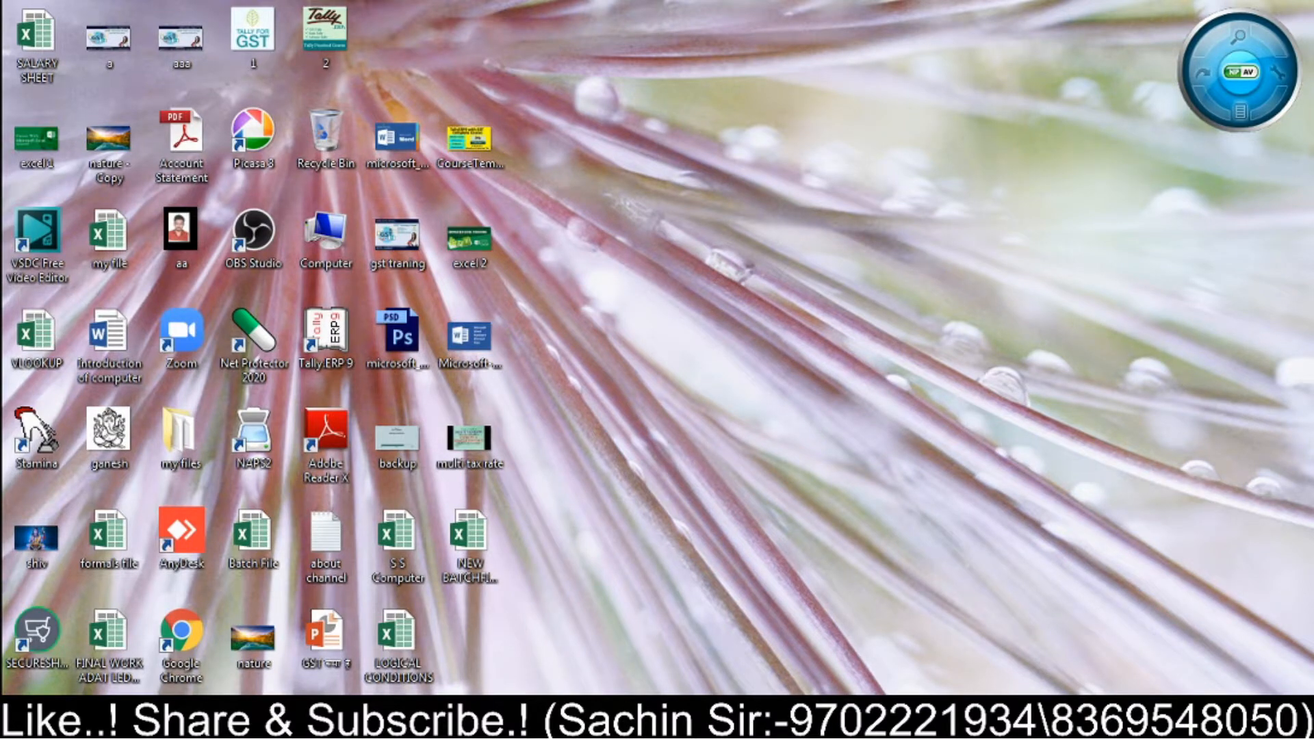
Step: Examine the Example-1 table's product names, quantity, rate and amount columns, along with the transportation charges in row 4
left_click(563, 620)
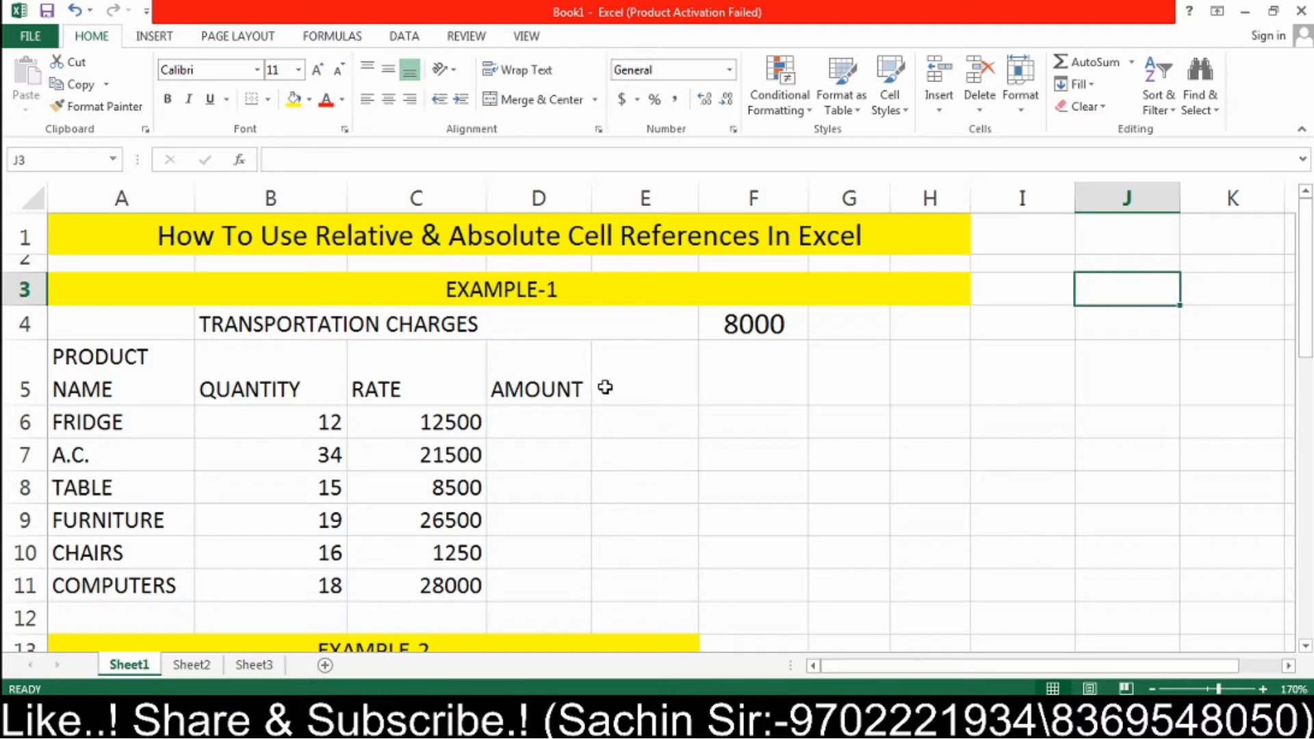
left_click(599, 295)
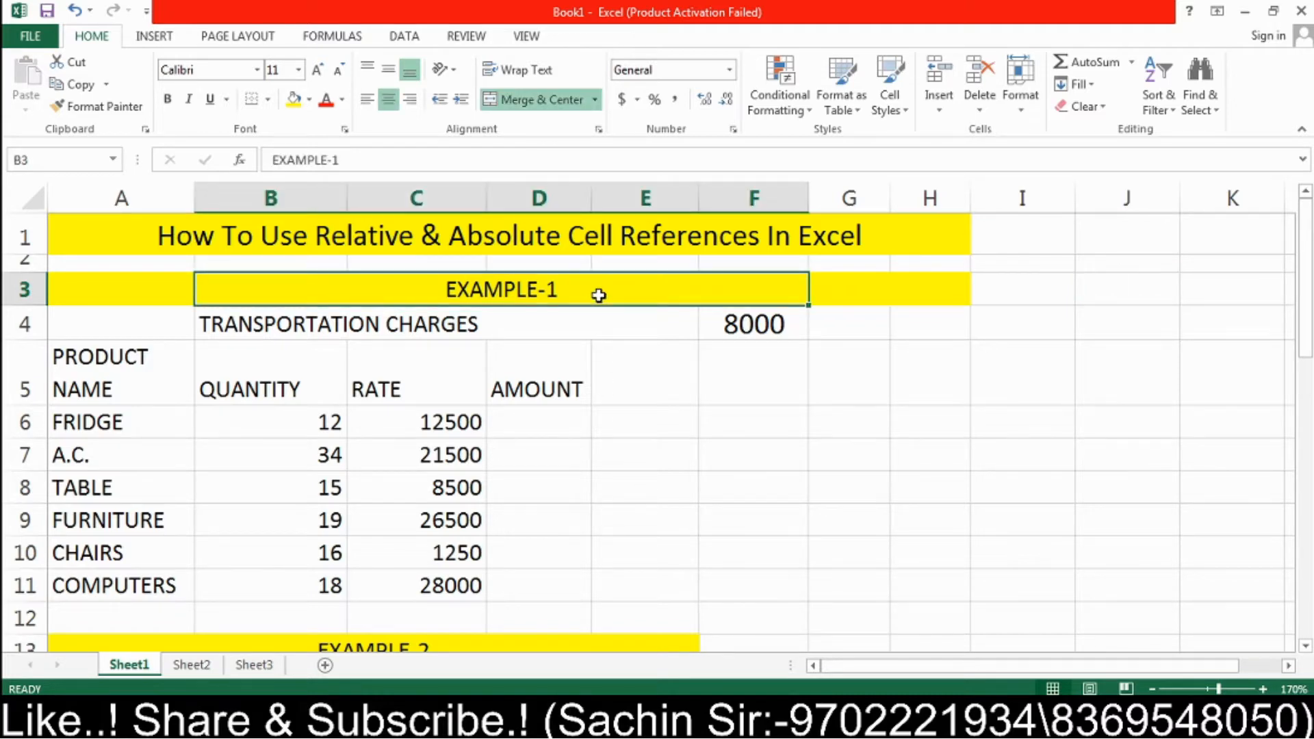
left_click(142, 363)
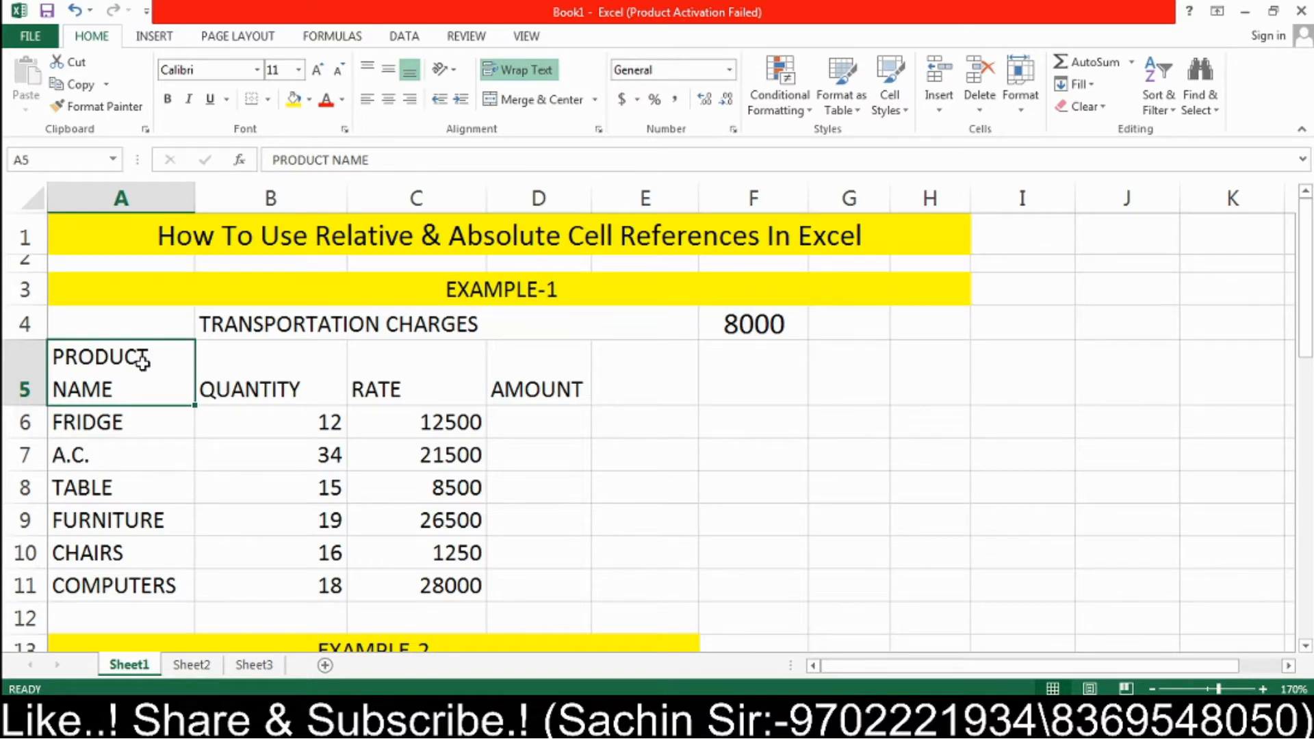
key("Down")
key("Down")
key("Down")
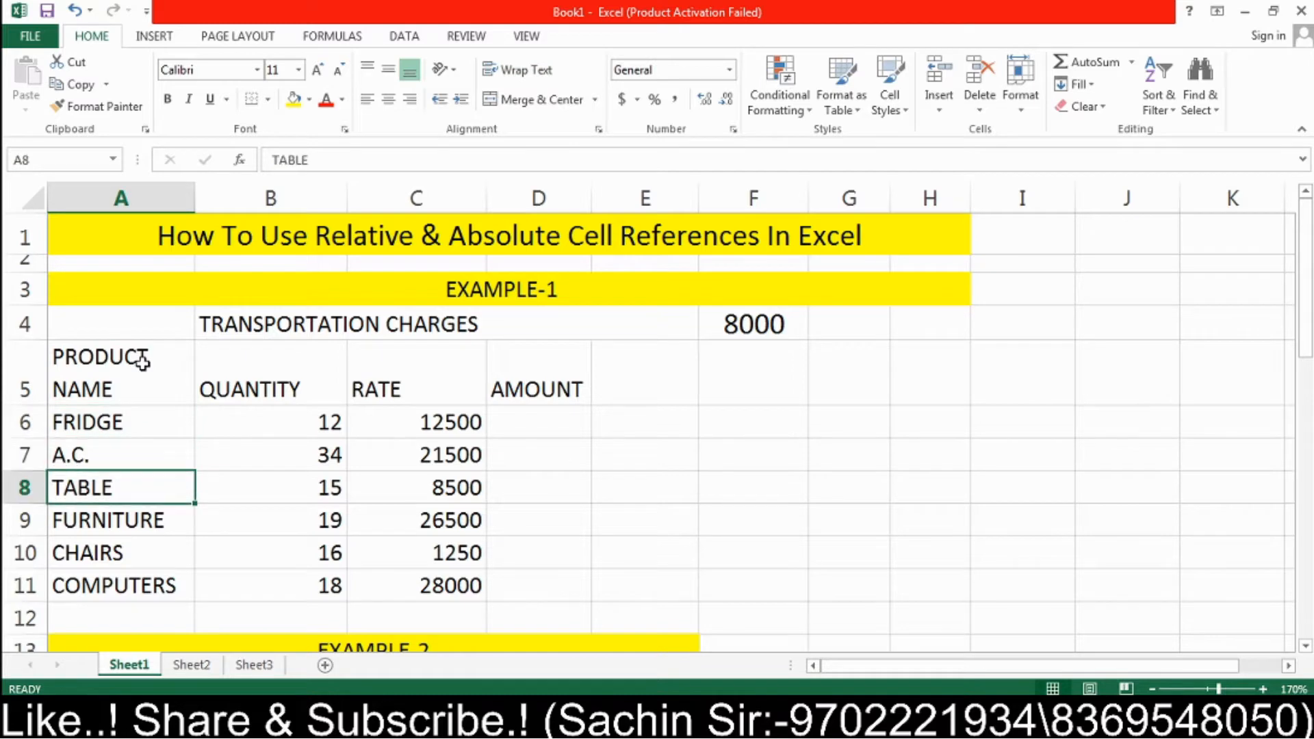
key("Down")
key("Down")
key("Down")
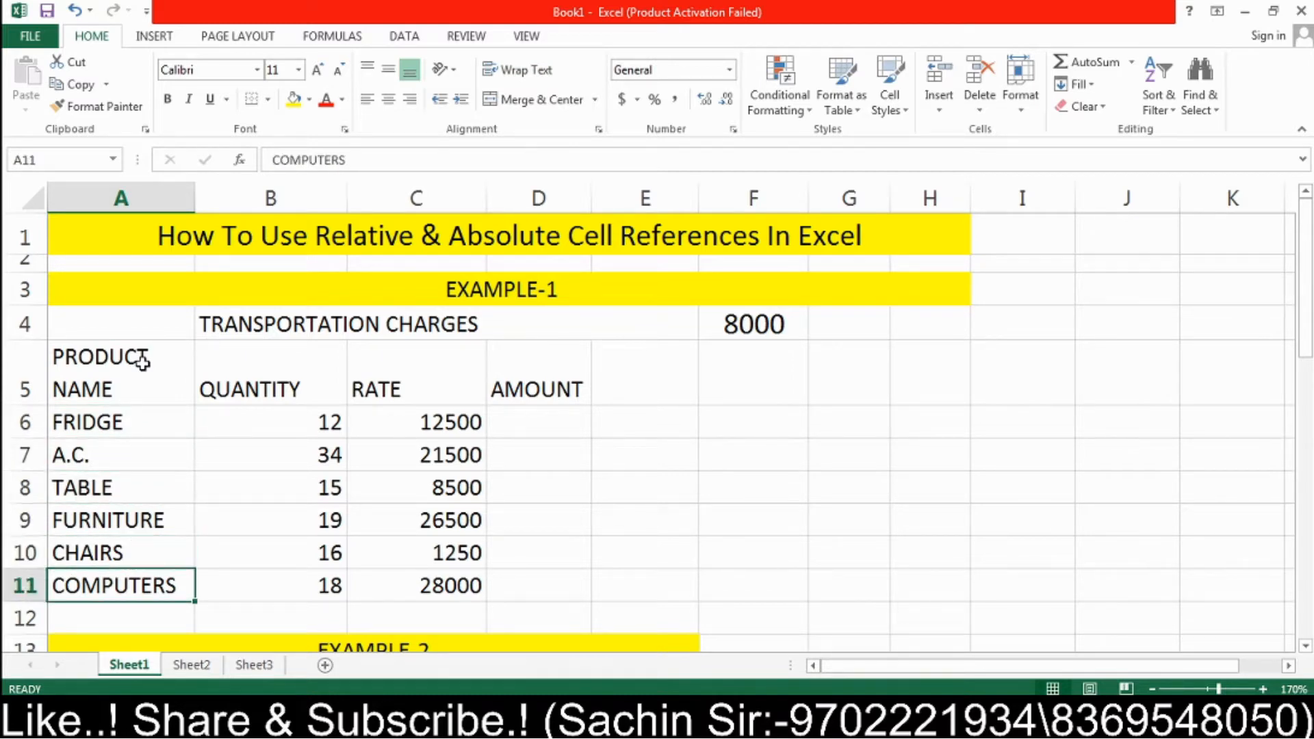
left_click_drag(284, 376, 295, 580)
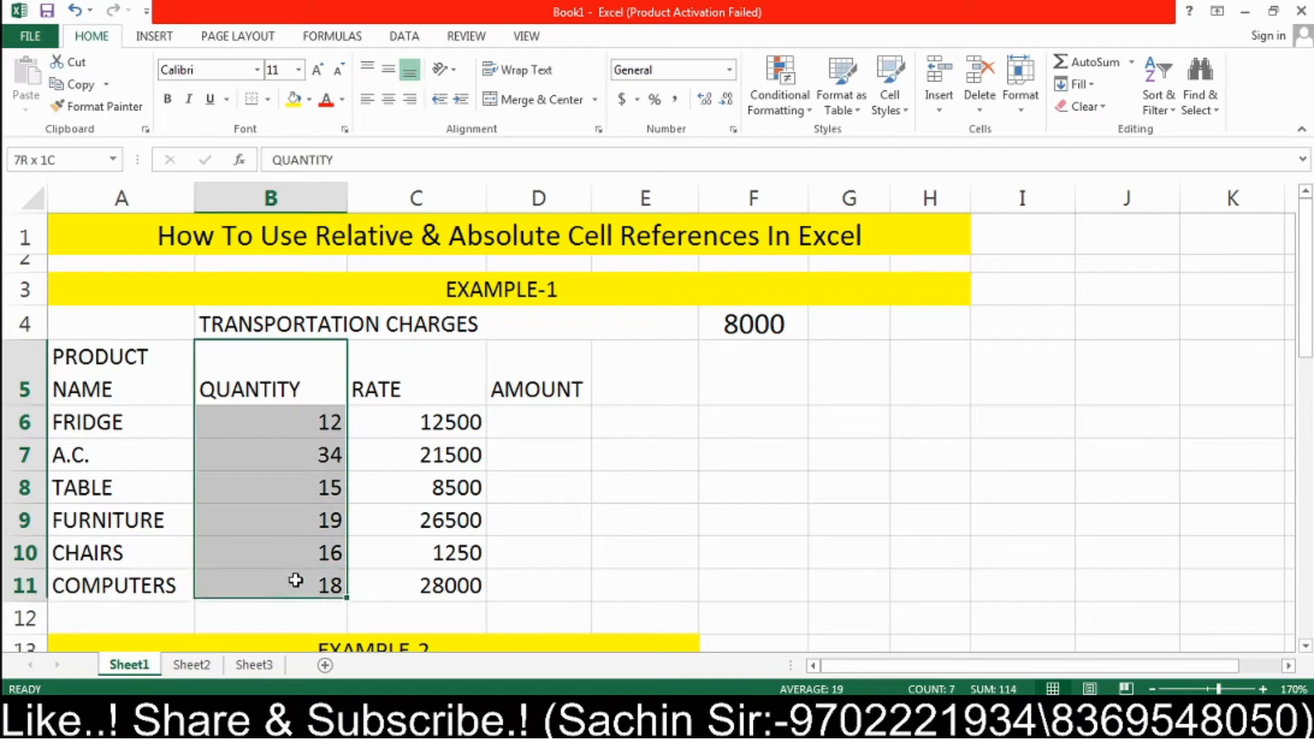
left_click(428, 371)
left_click_drag(428, 371, 428, 584)
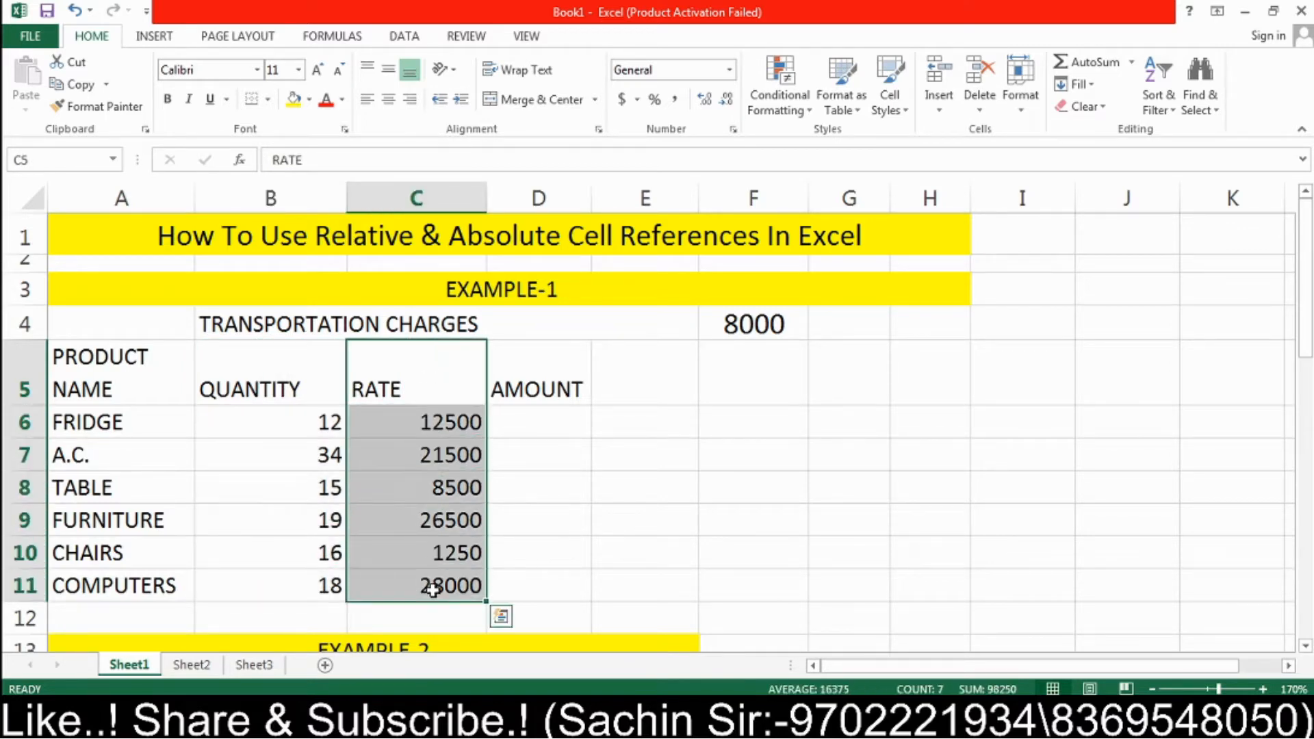
left_click_drag(543, 376, 554, 586)
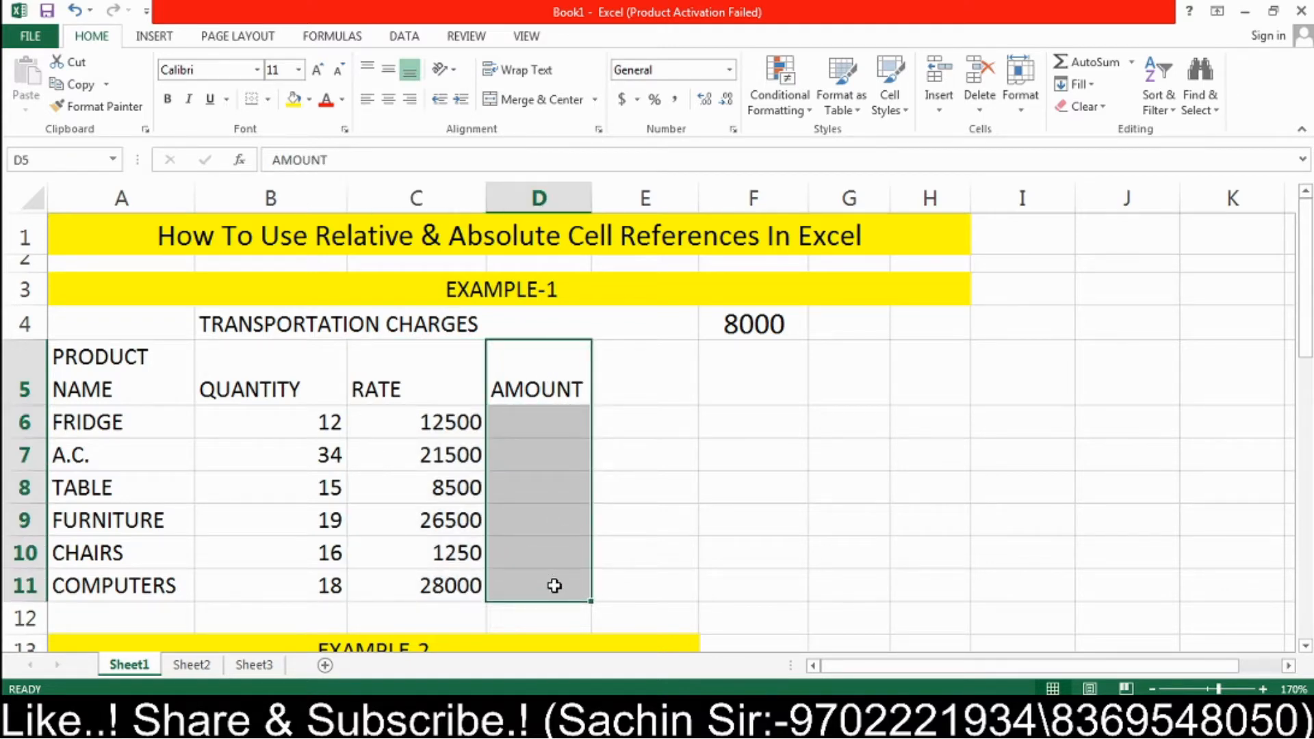
left_click(381, 323)
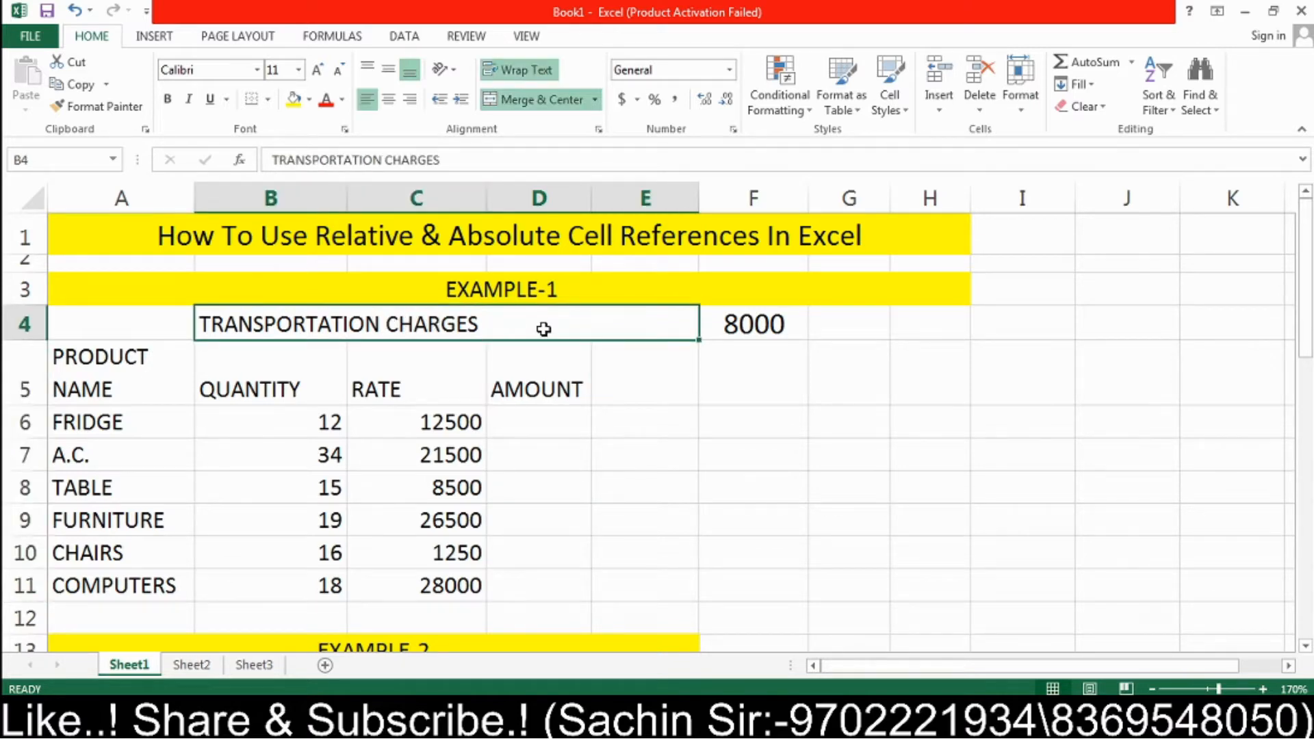
left_click(763, 327)
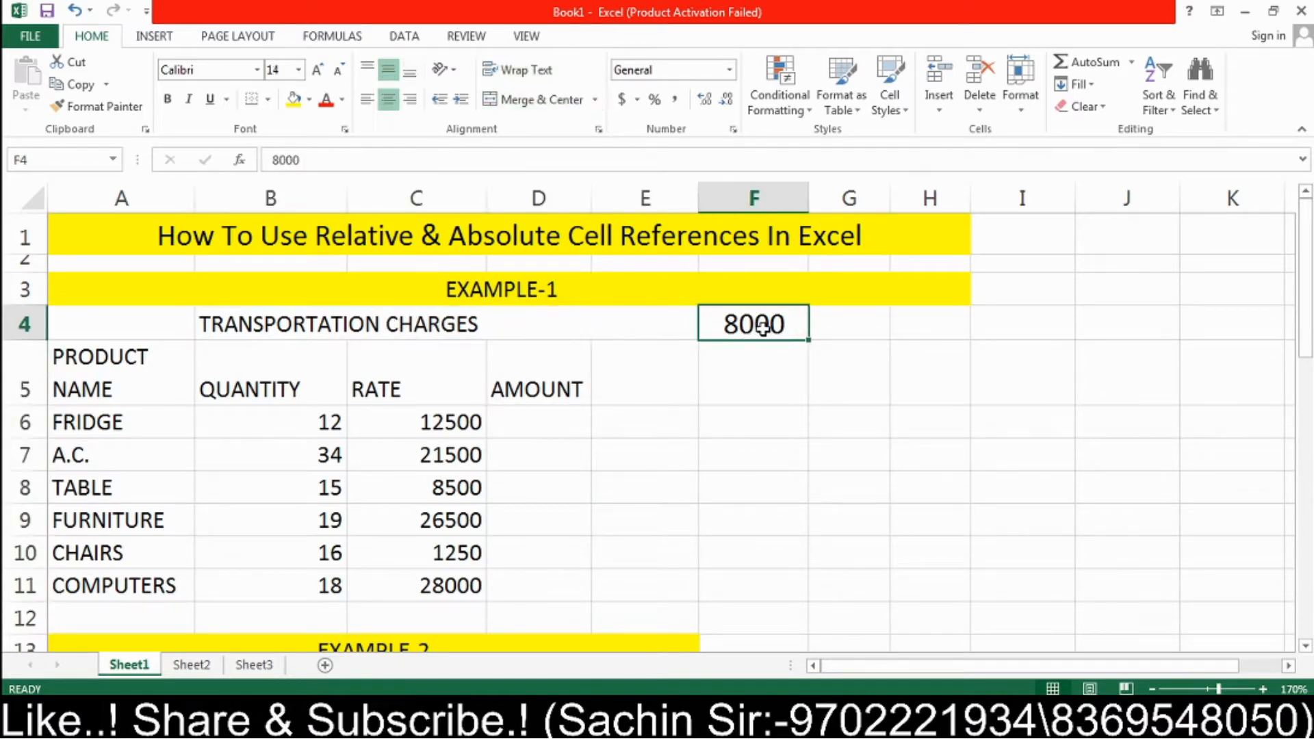
left_click(525, 329)
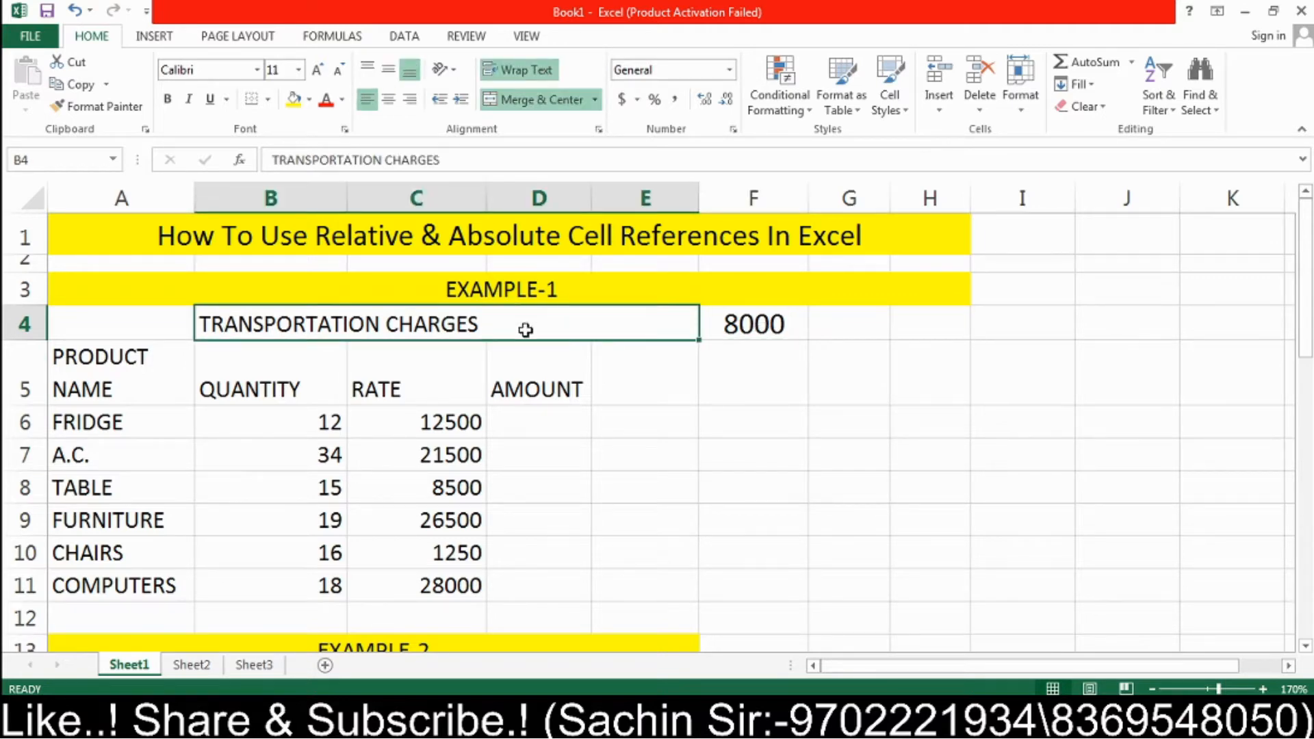
left_click(745, 324)
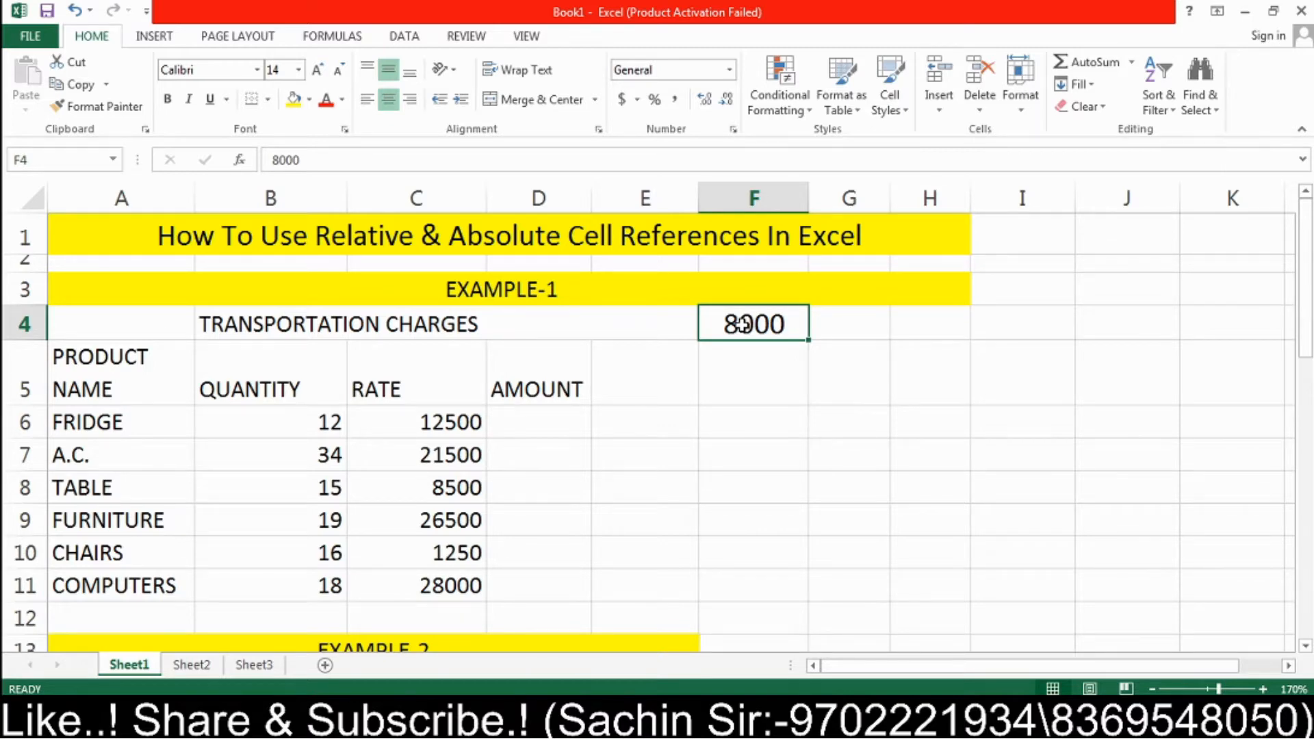
Step: Calculate the fridge amount in D6 with =B6*C6 and fill the formula down to D11
left_click(545, 433)
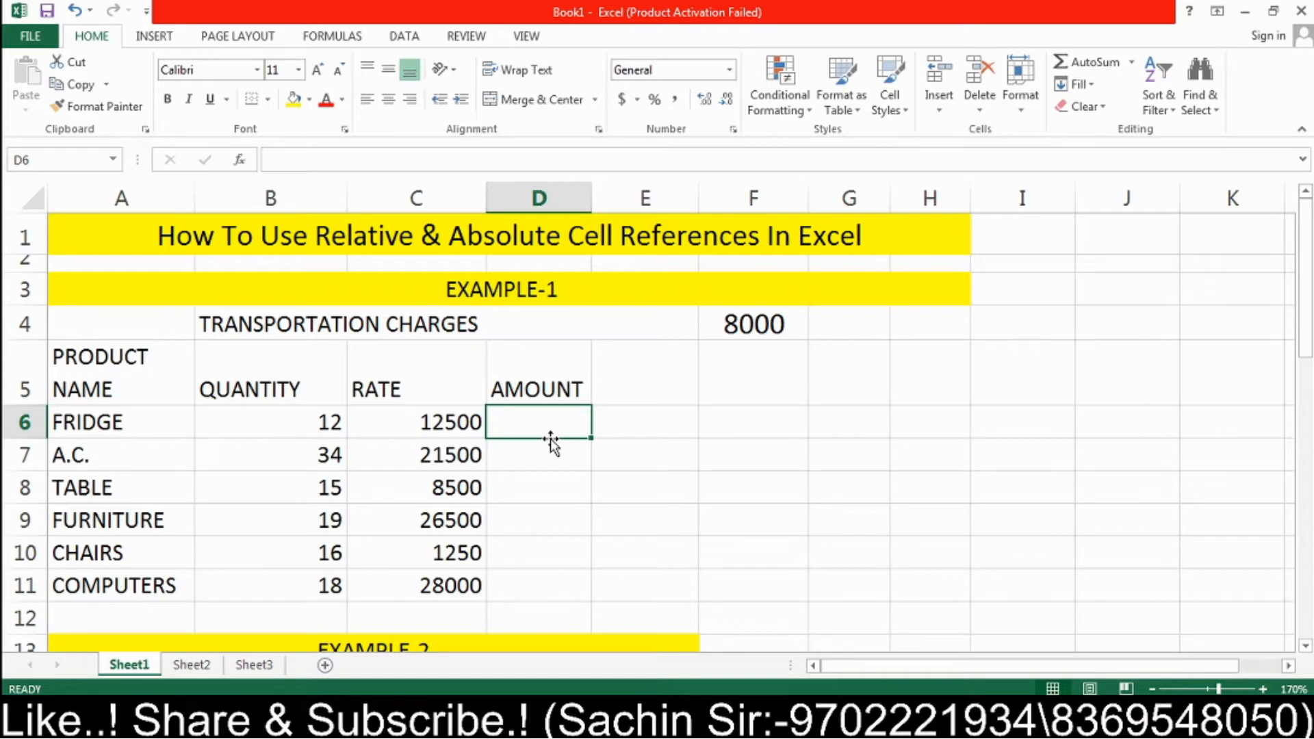
type("=")
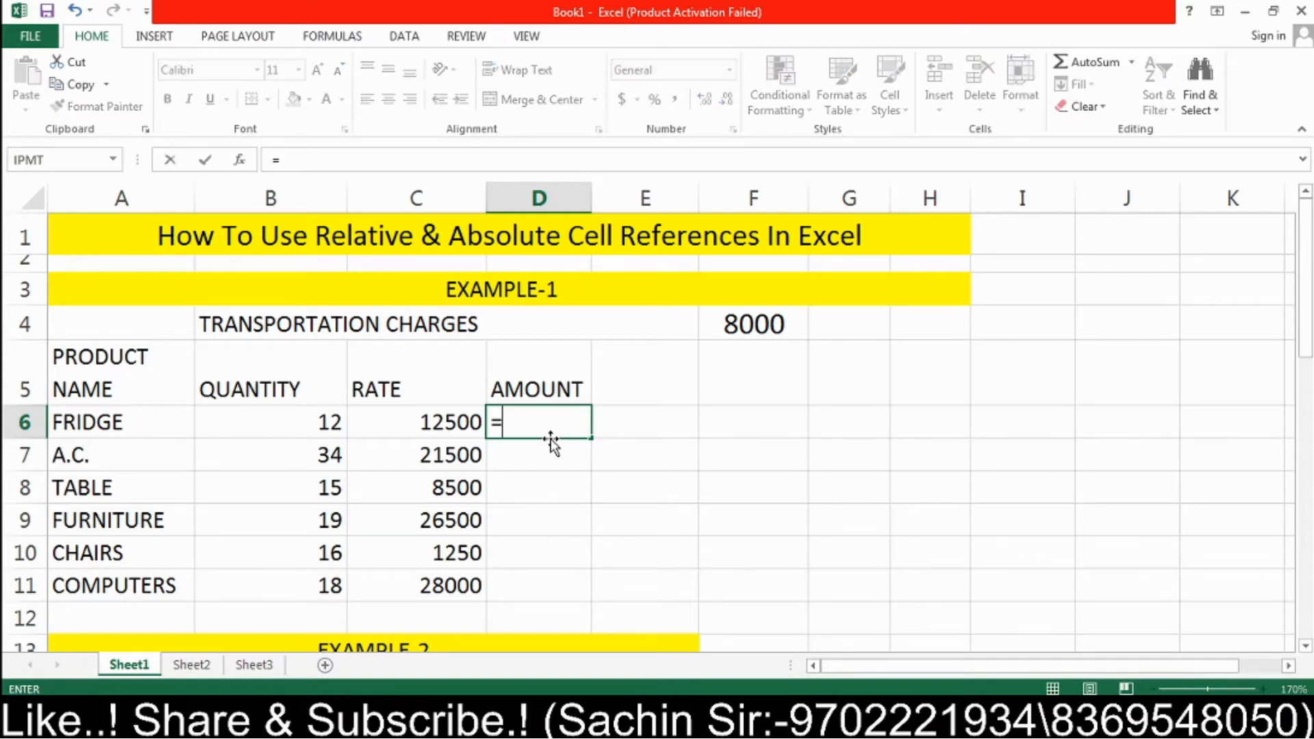
left_click(318, 423)
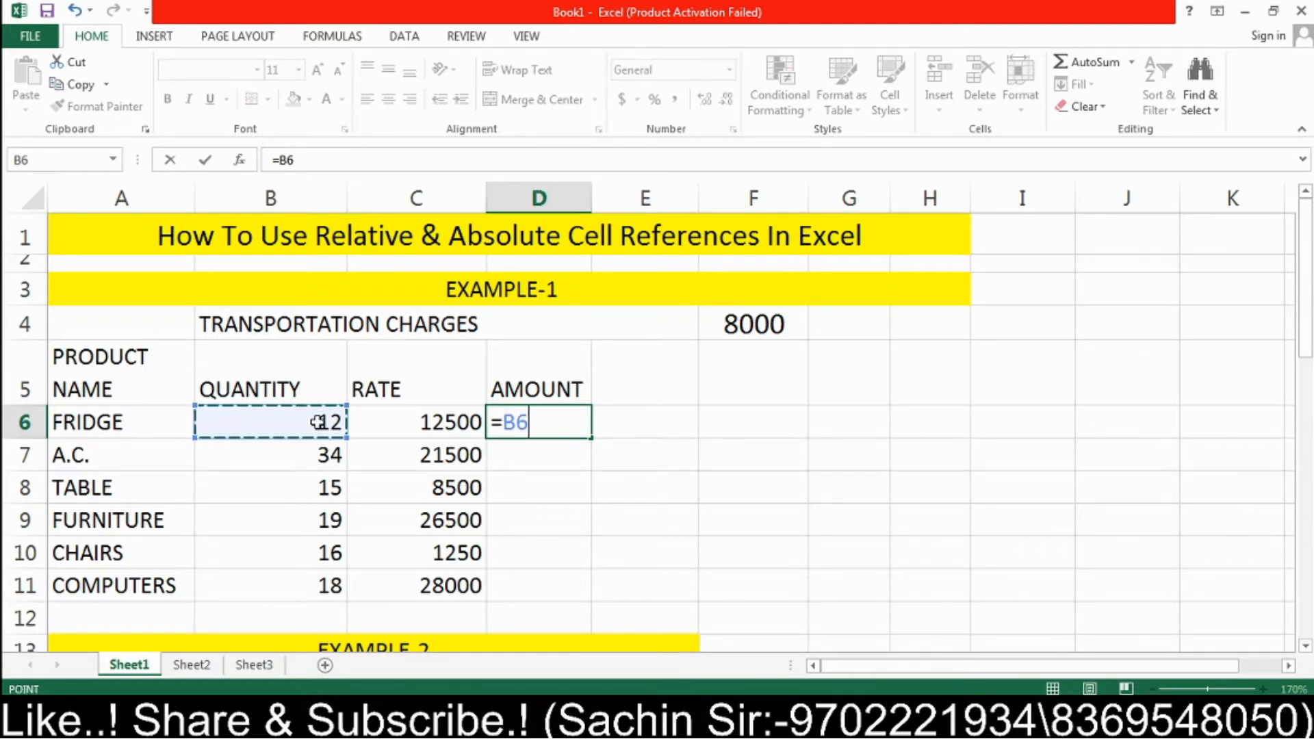
type("*")
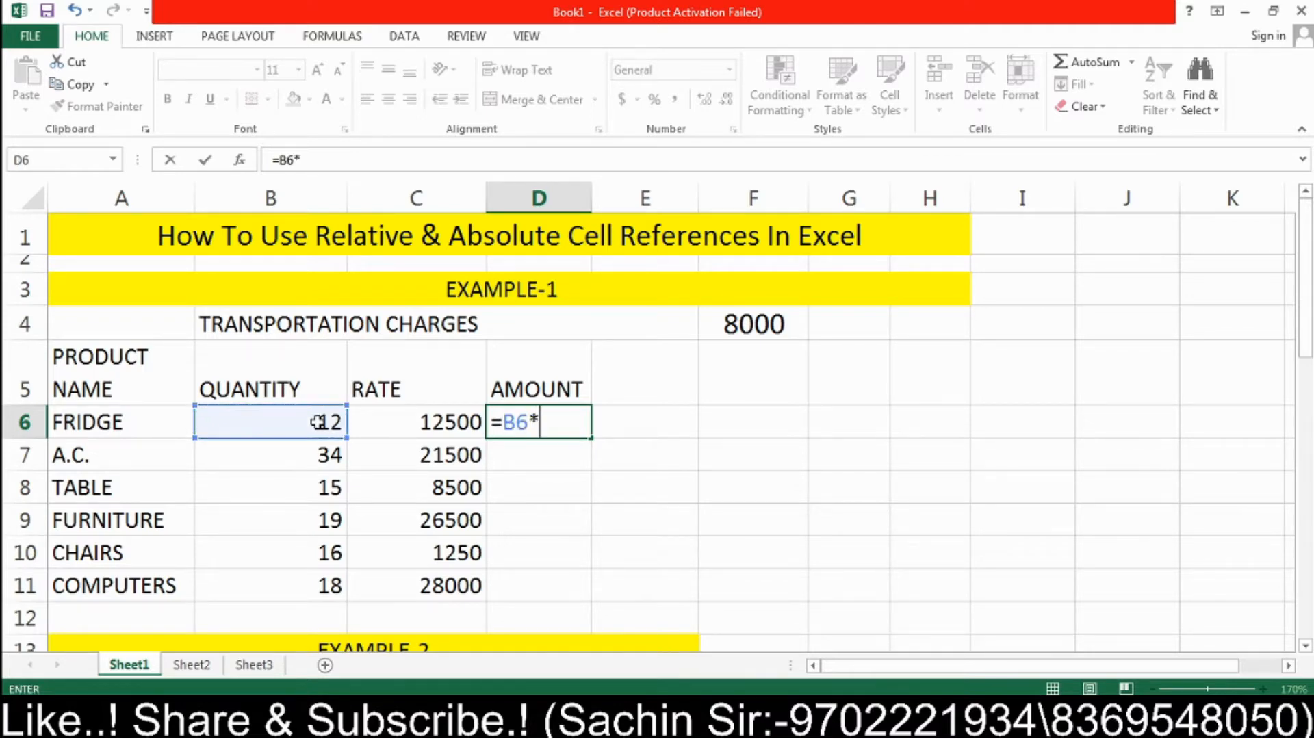
left_click(381, 421)
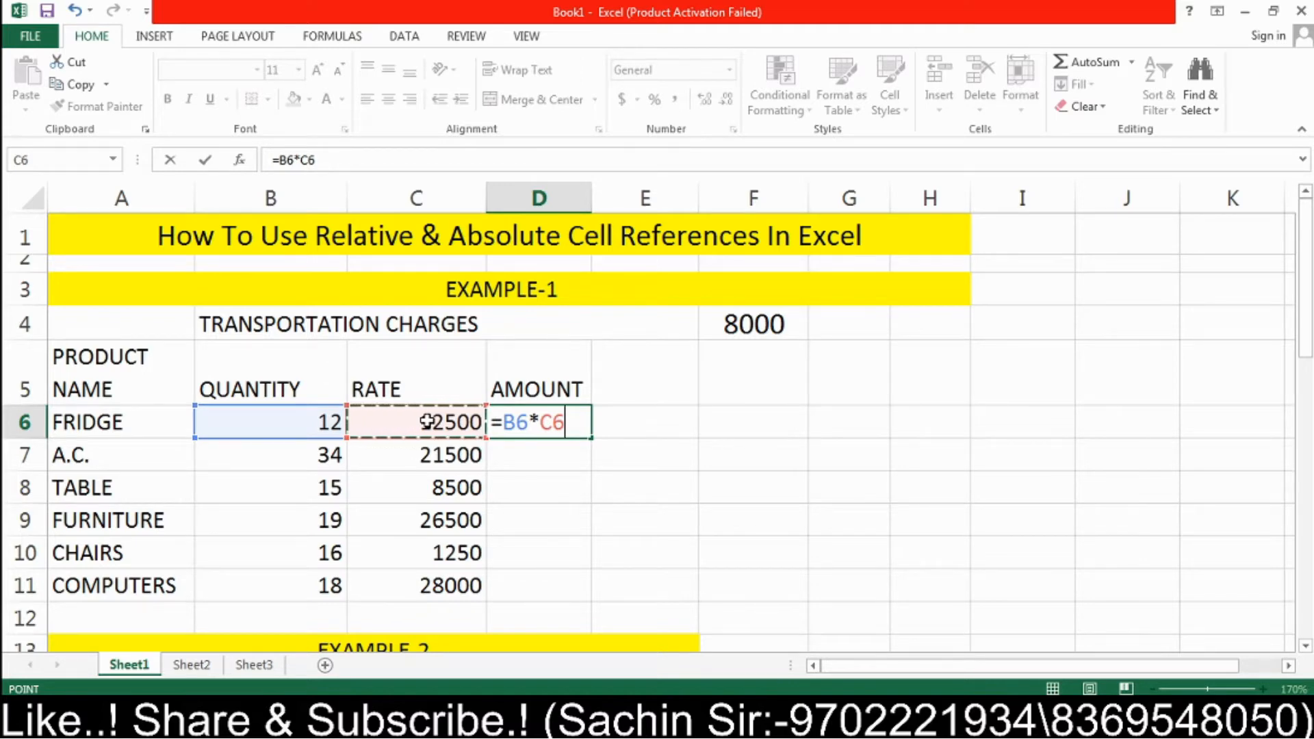
key("Return")
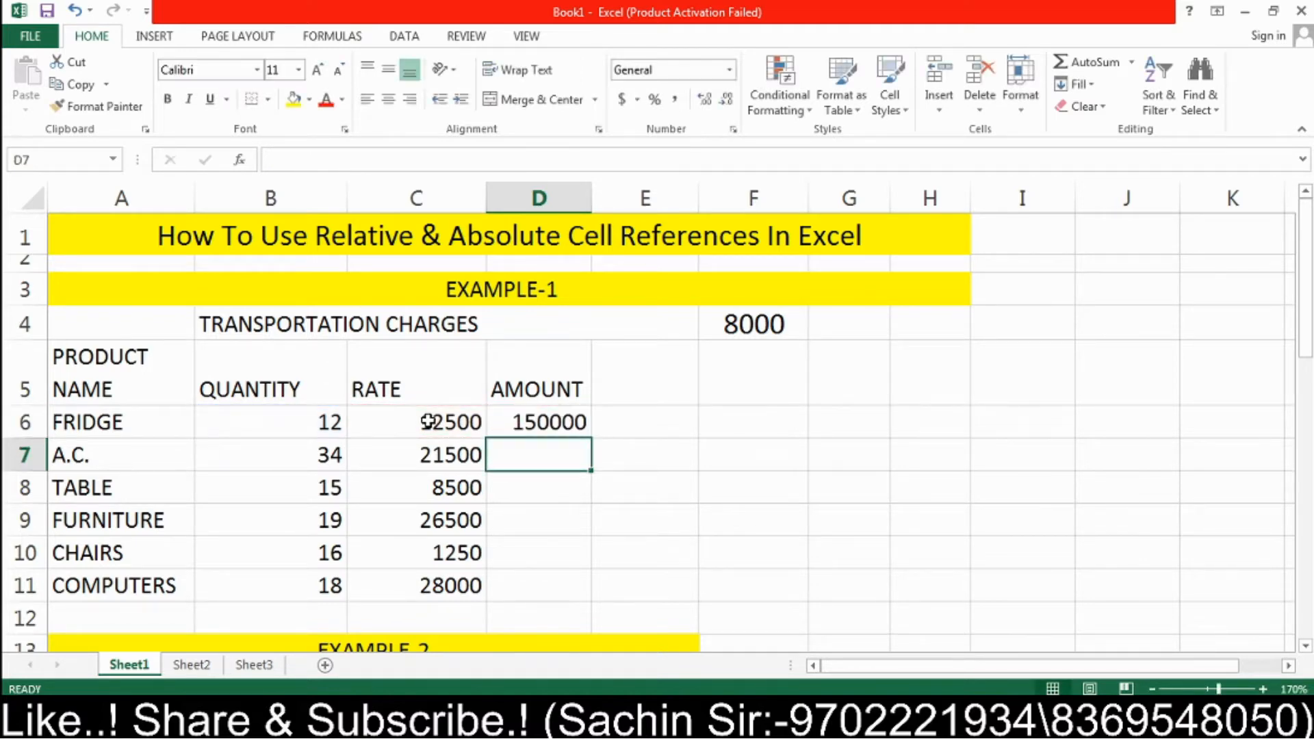
left_click(543, 420)
left_click_drag(592, 439, 546, 580)
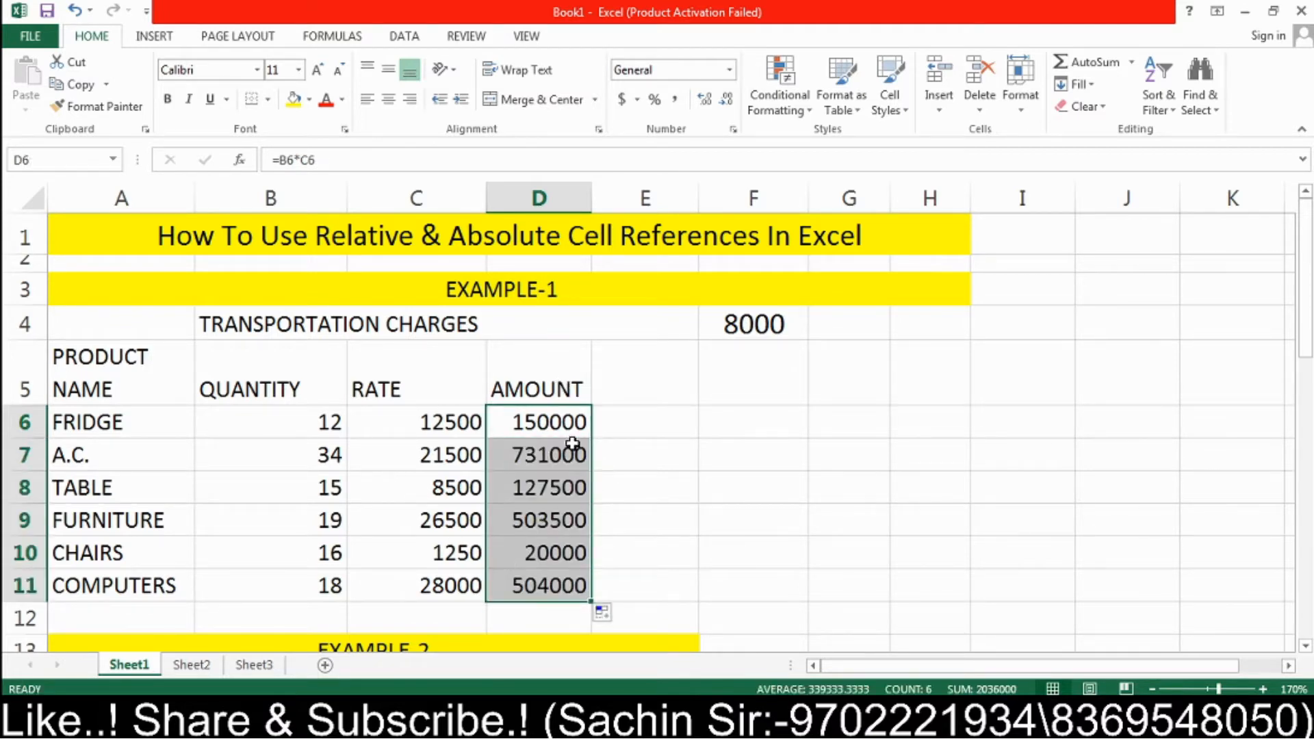
Step: Clear the calculated amounts from D6:D11
left_click_drag(572, 421, 560, 589)
key("Delete")
Step: Enter =B6*C6+F4 in D6 to add the transportation charge to the fridge's quantity times rate
left_click(539, 429)
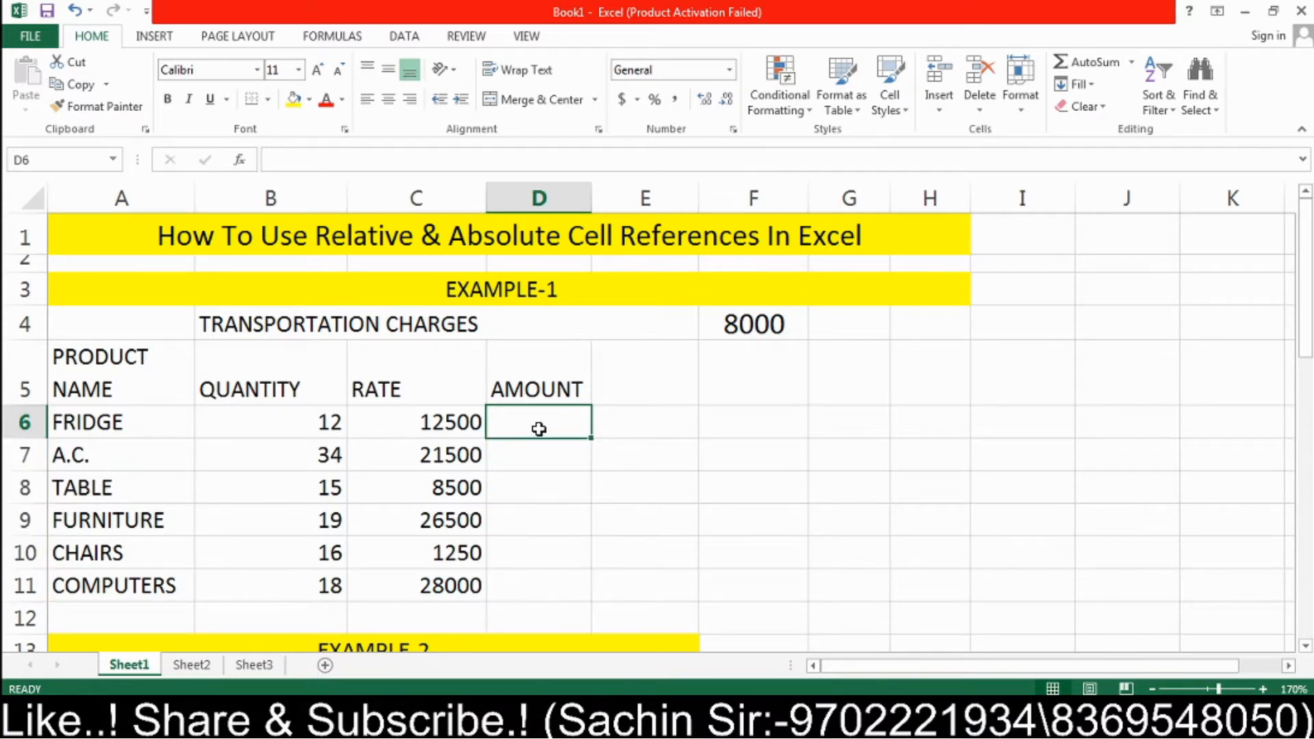
type("=")
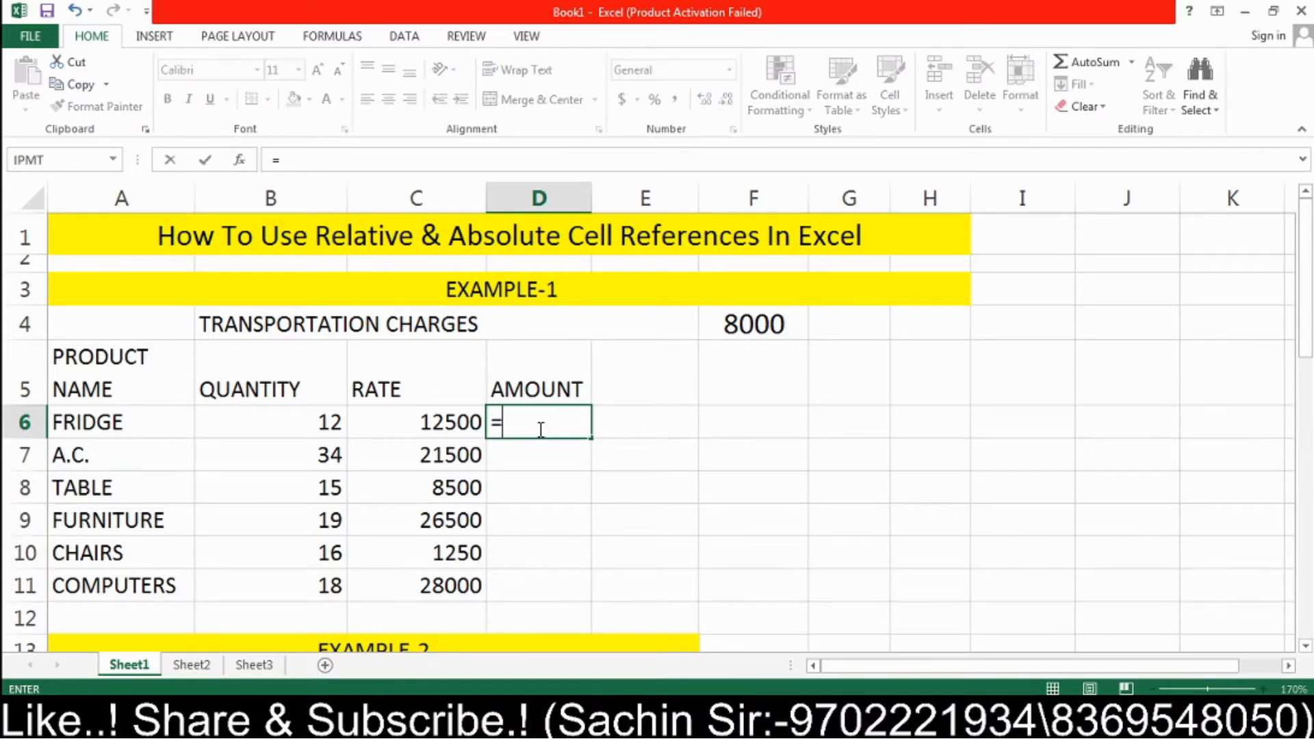
left_click(311, 421)
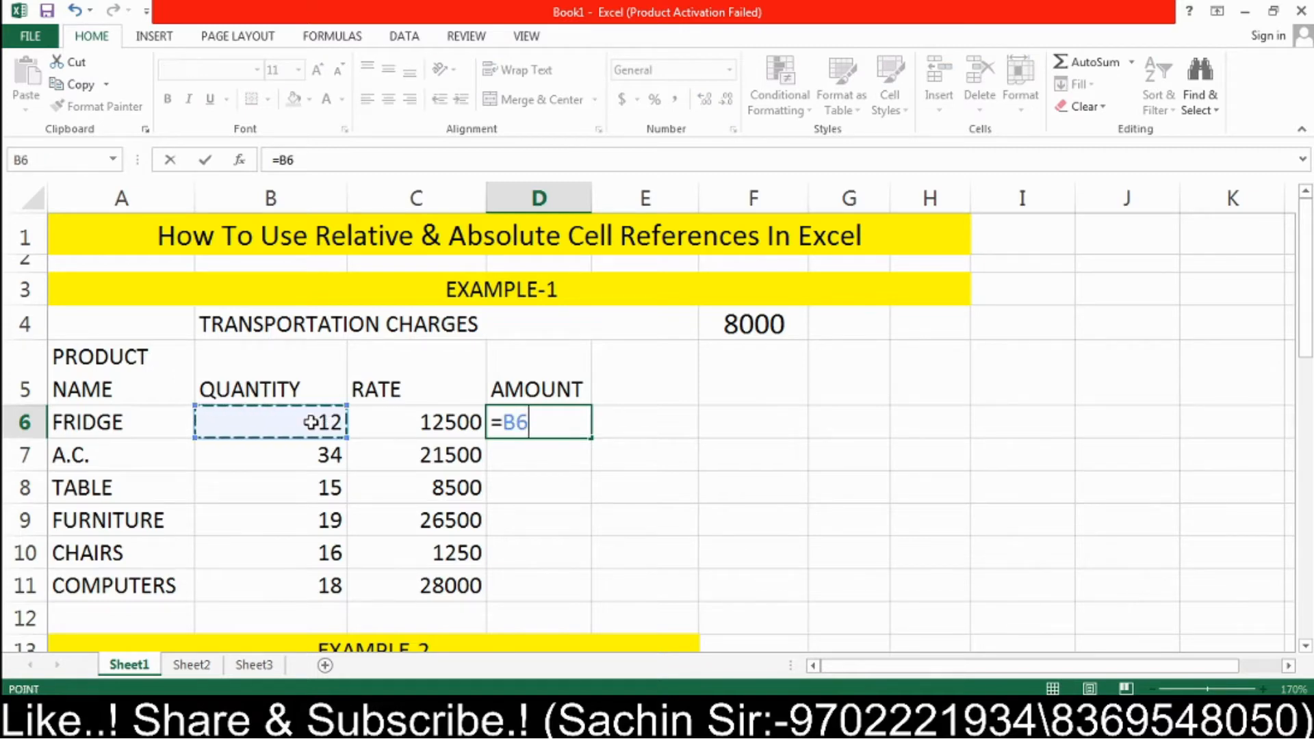
type("*")
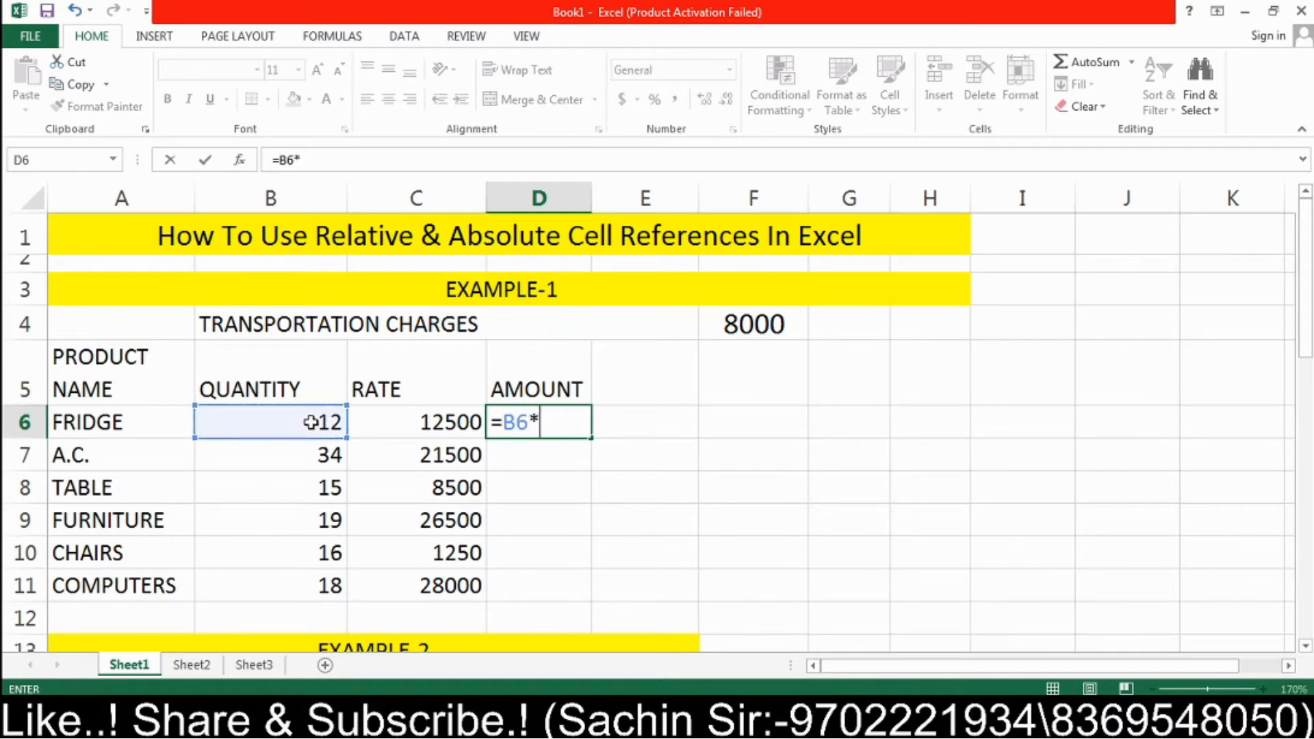
left_click(412, 426)
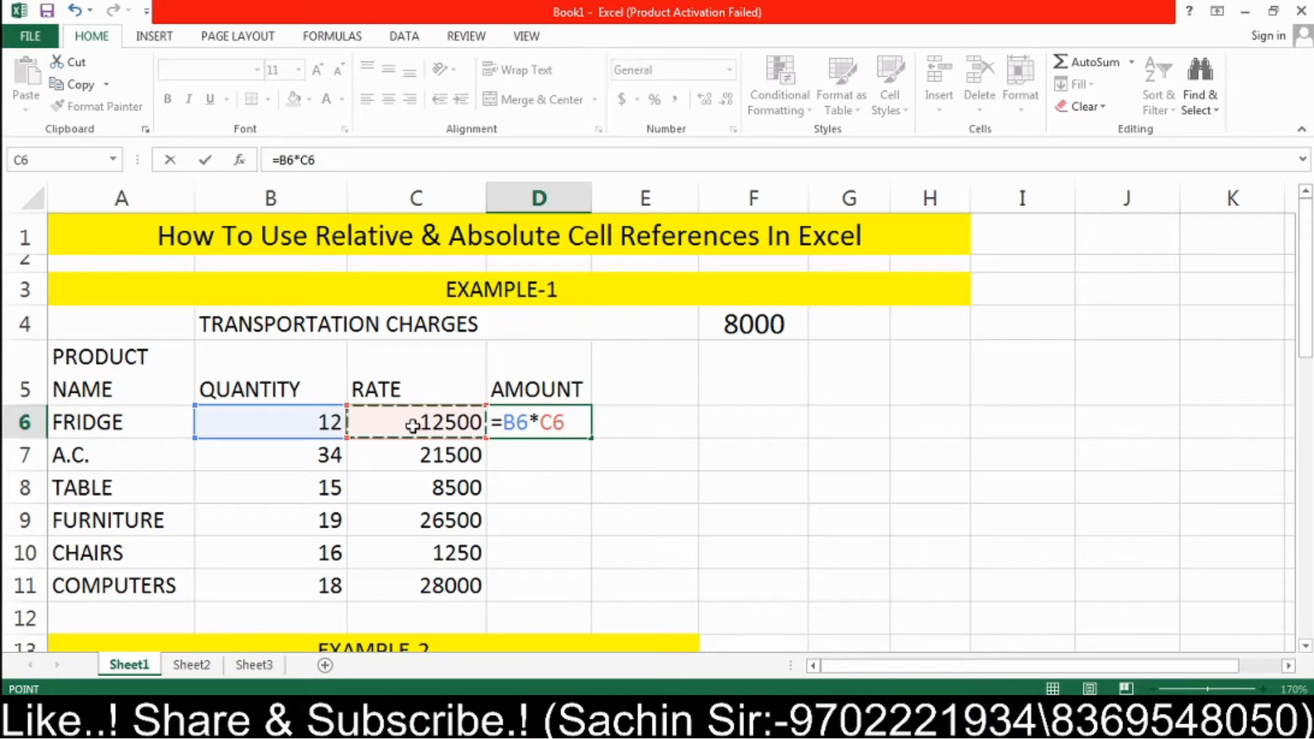
type("+")
left_click(763, 327)
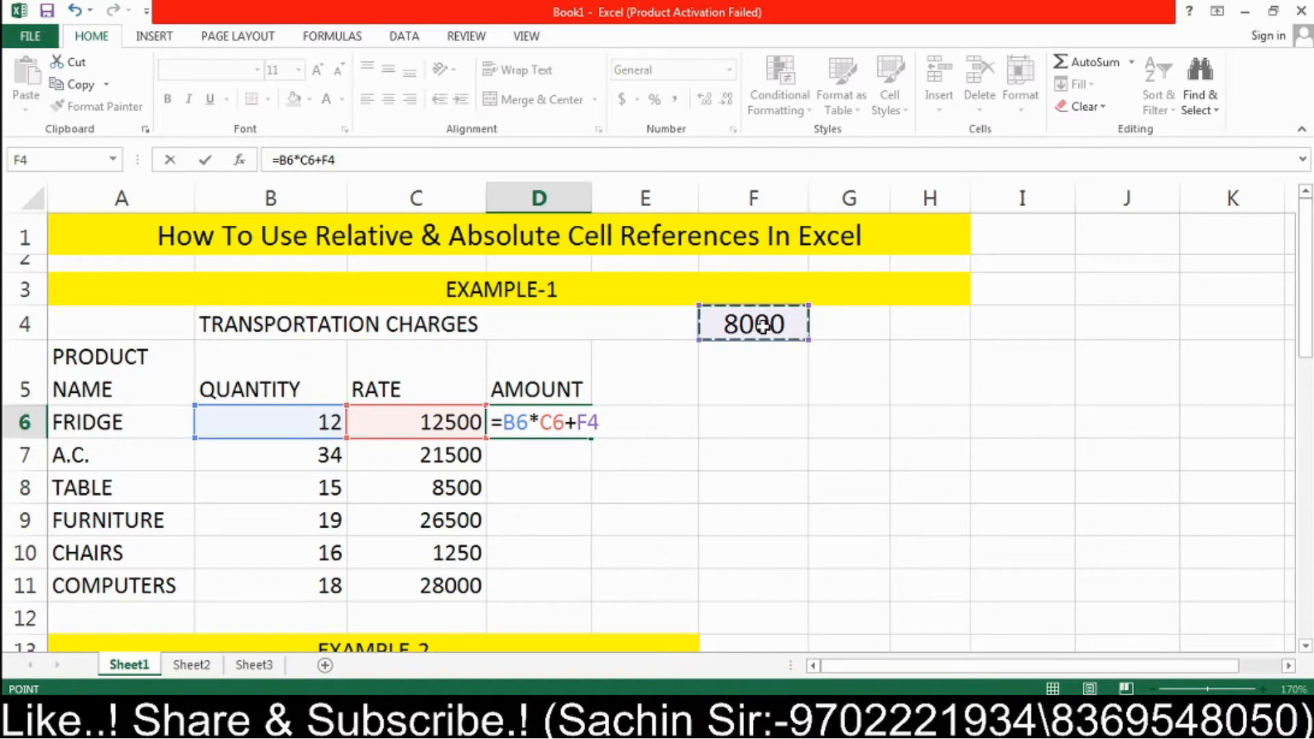
key("Return")
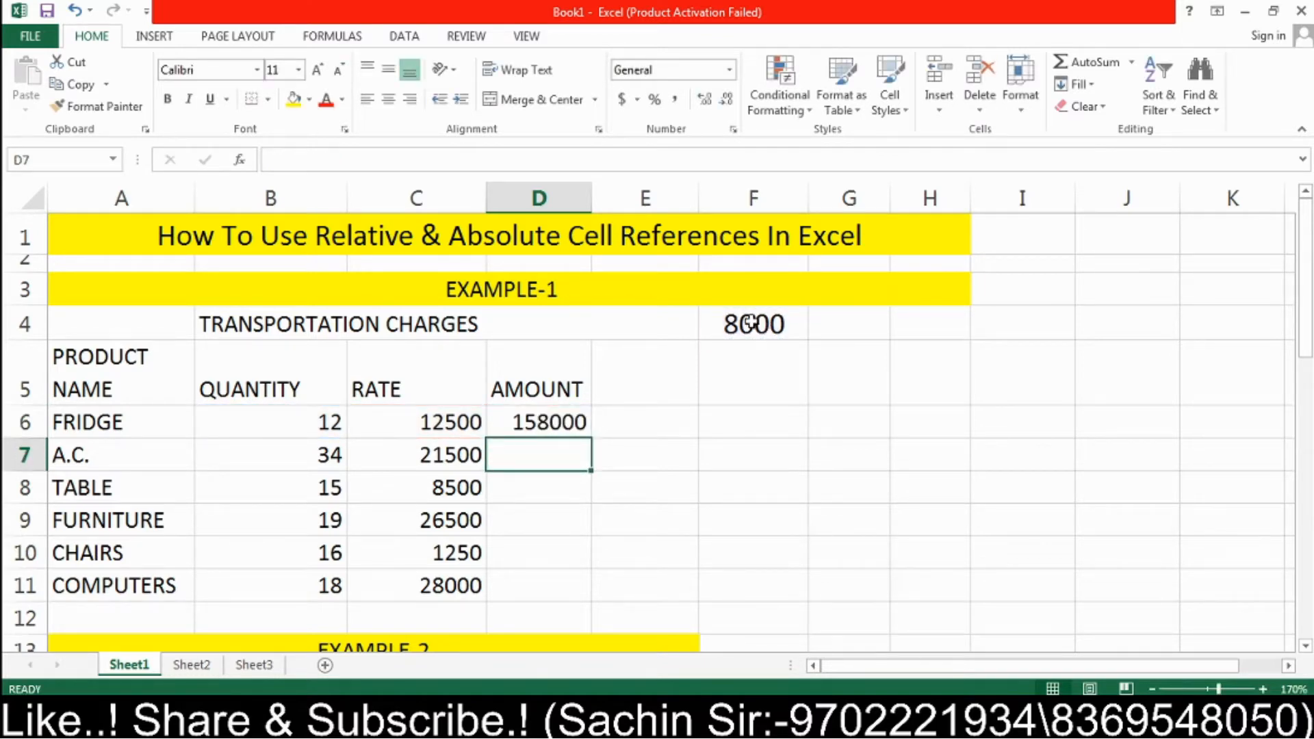
Step: Fill the fridge amount formula from D6 down to D11 for the remaining products
left_click(558, 415)
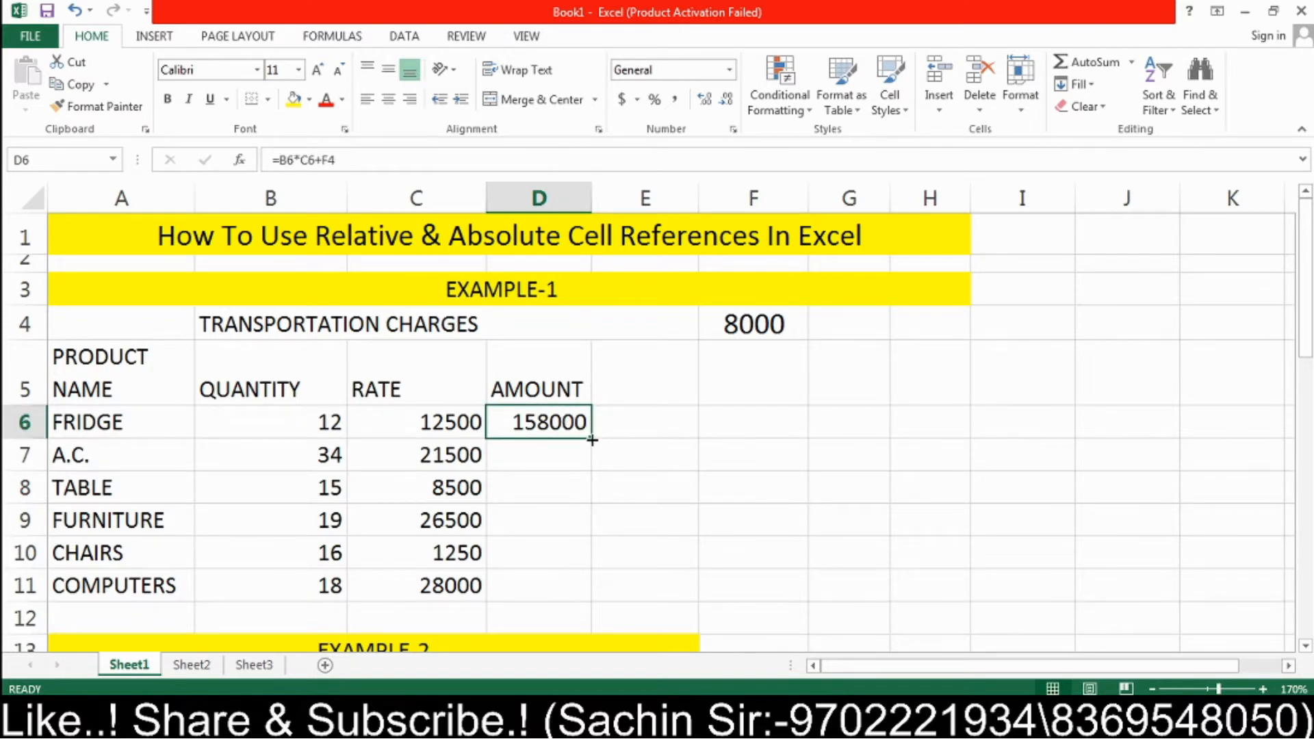
left_click_drag(592, 440, 590, 597)
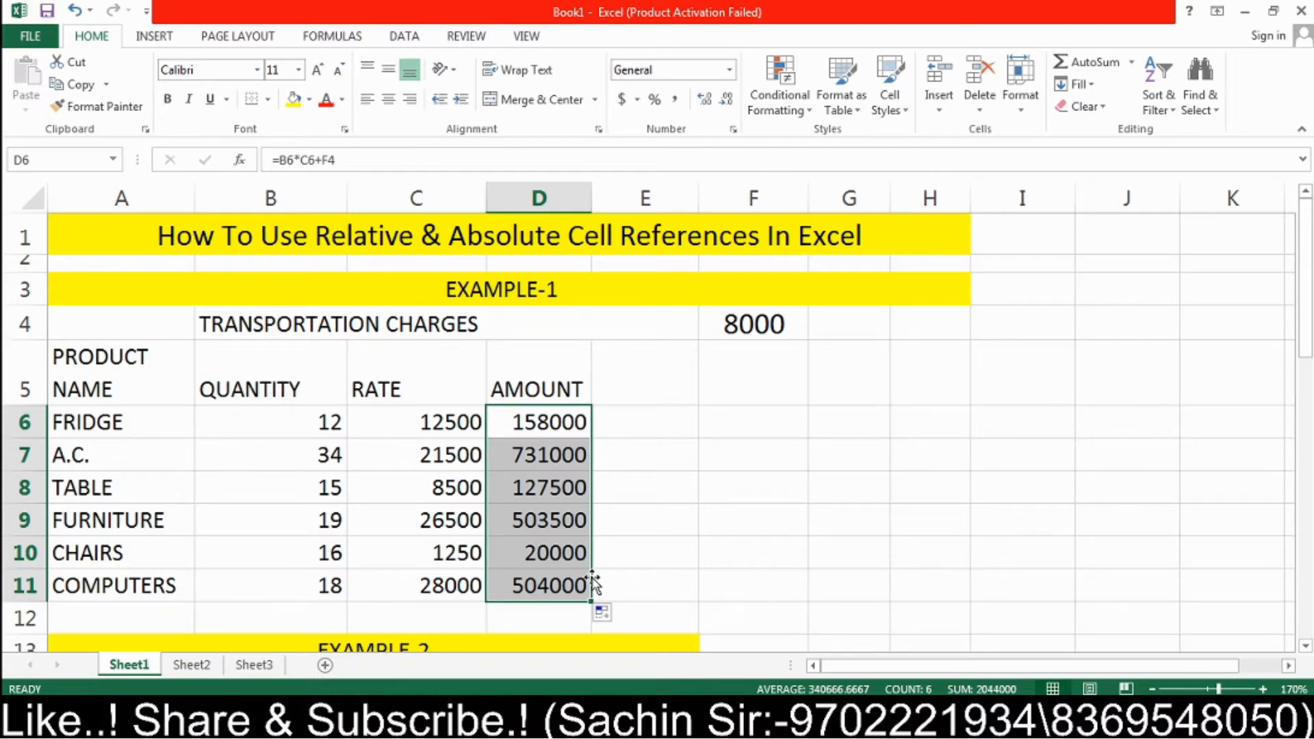
left_click(684, 520)
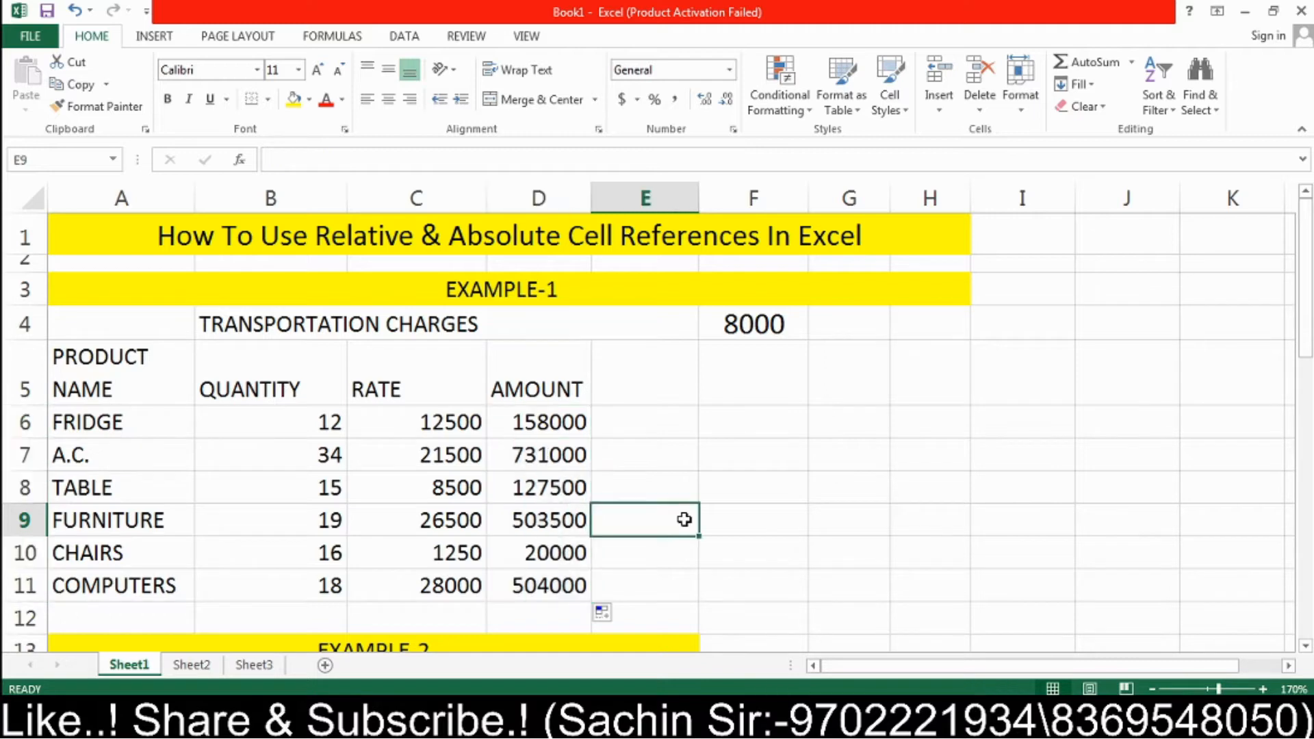
Step: Show the sheet's formulas and compare the references in the copied amount formulas with the transportation charge cell F4
left_click(564, 419)
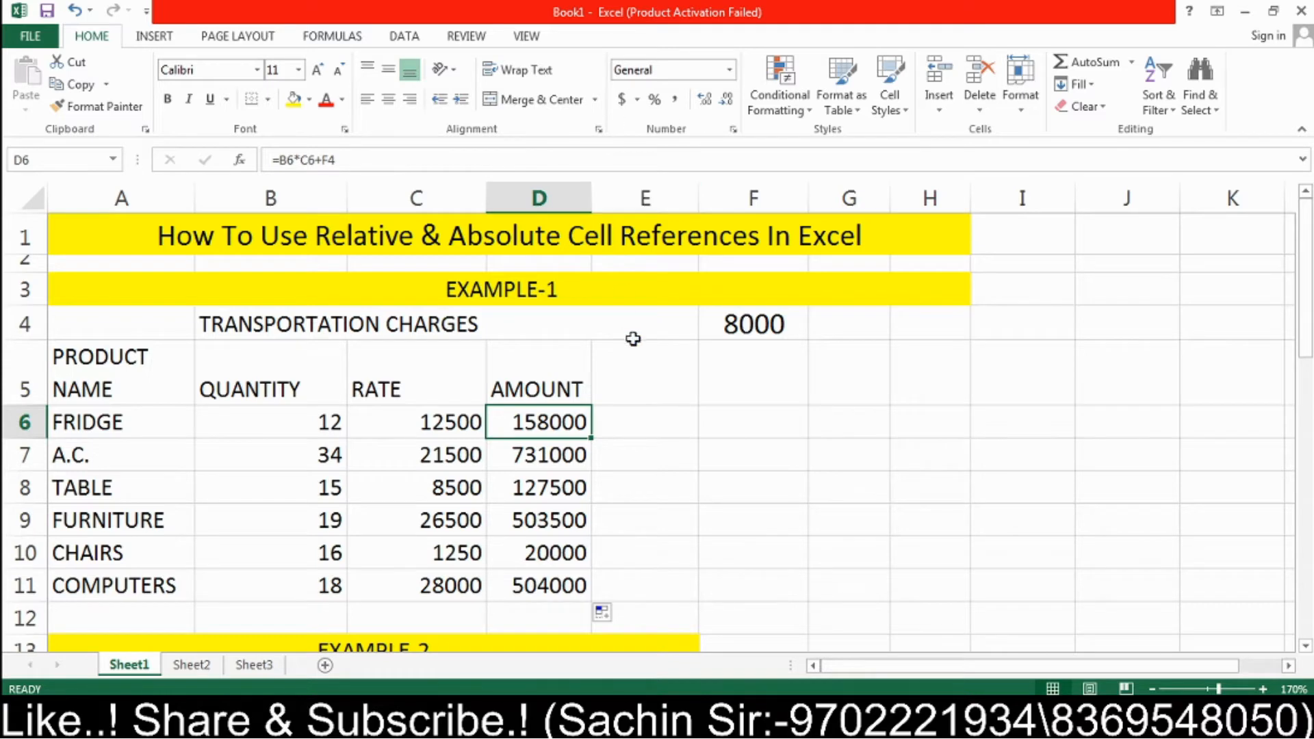
left_click(473, 38)
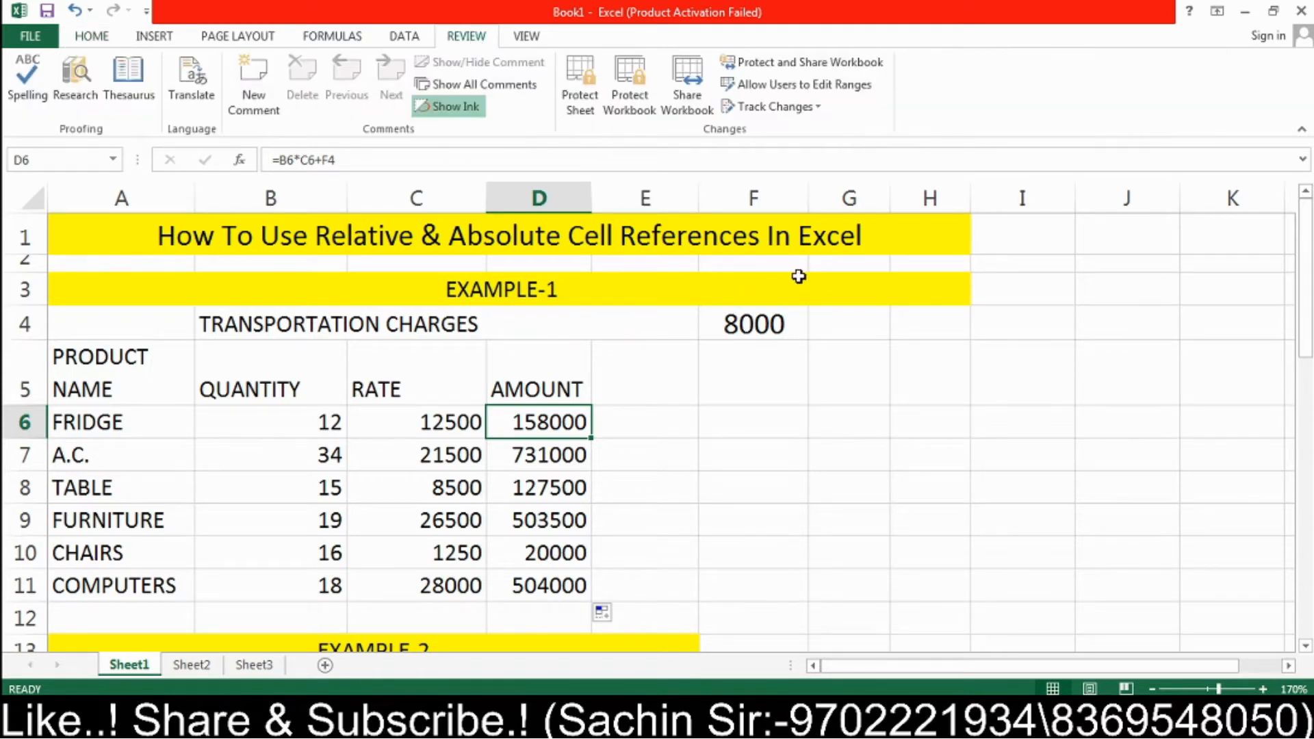
left_click(332, 37)
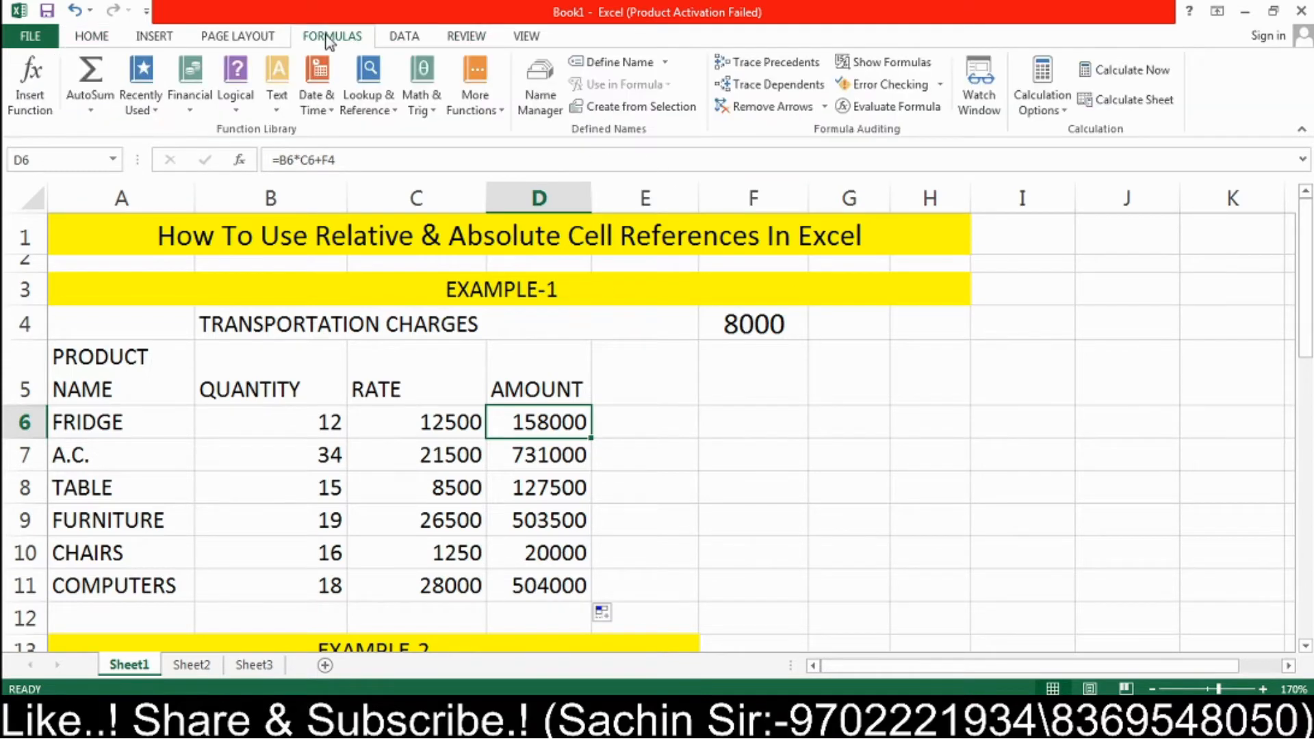
left_click(885, 65)
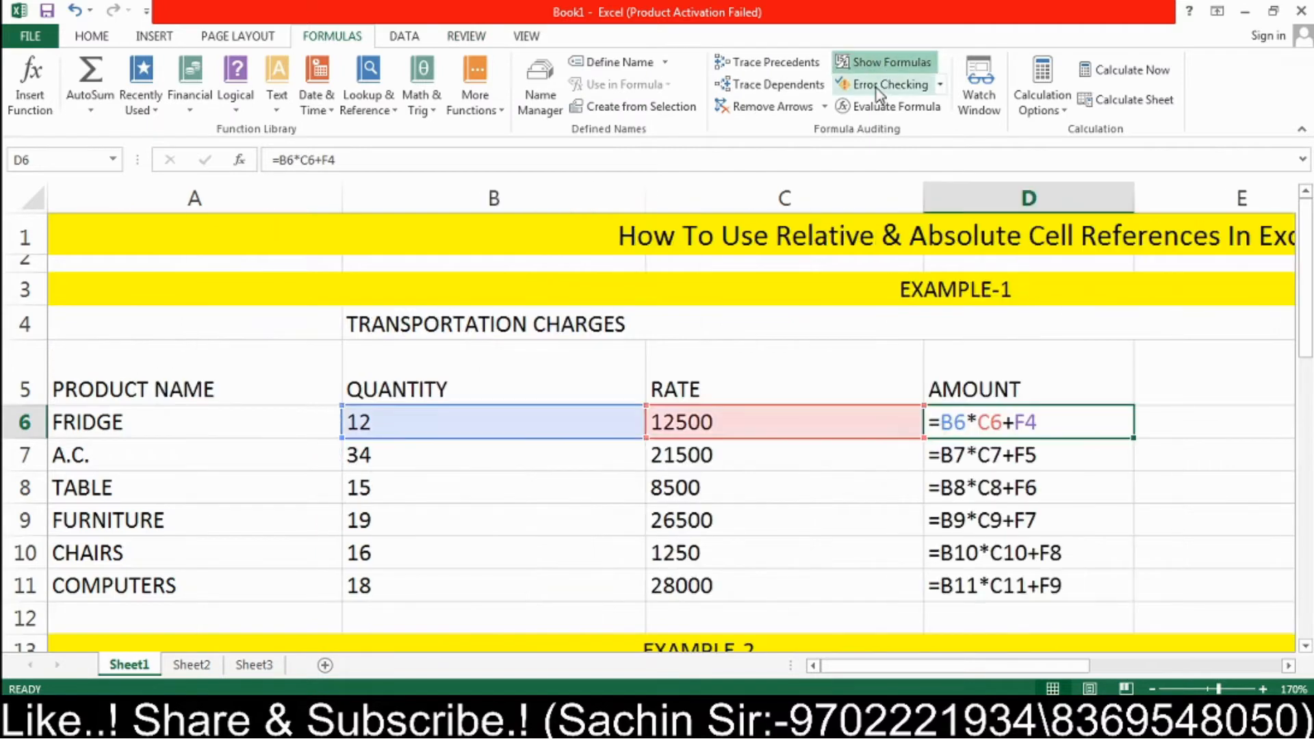
left_click(1193, 395)
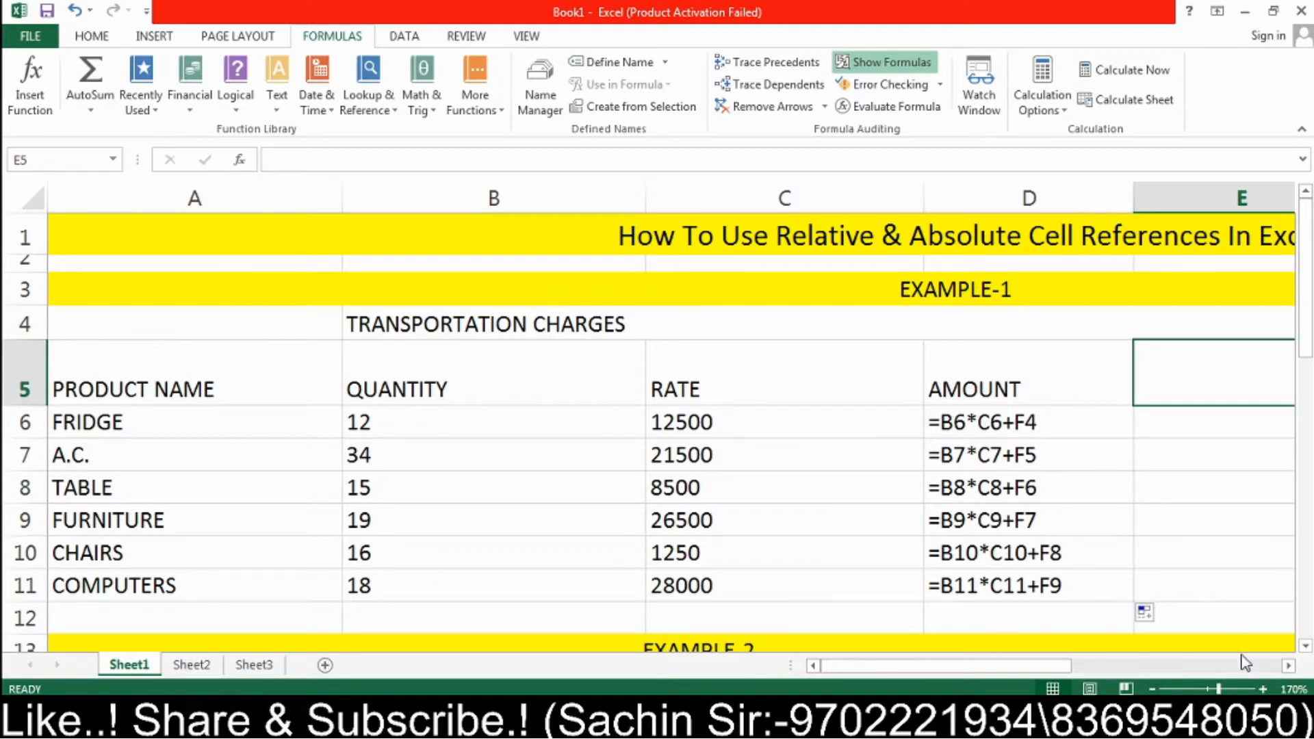
left_click(1289, 665)
left_click(1289, 665)
left_click(926, 332)
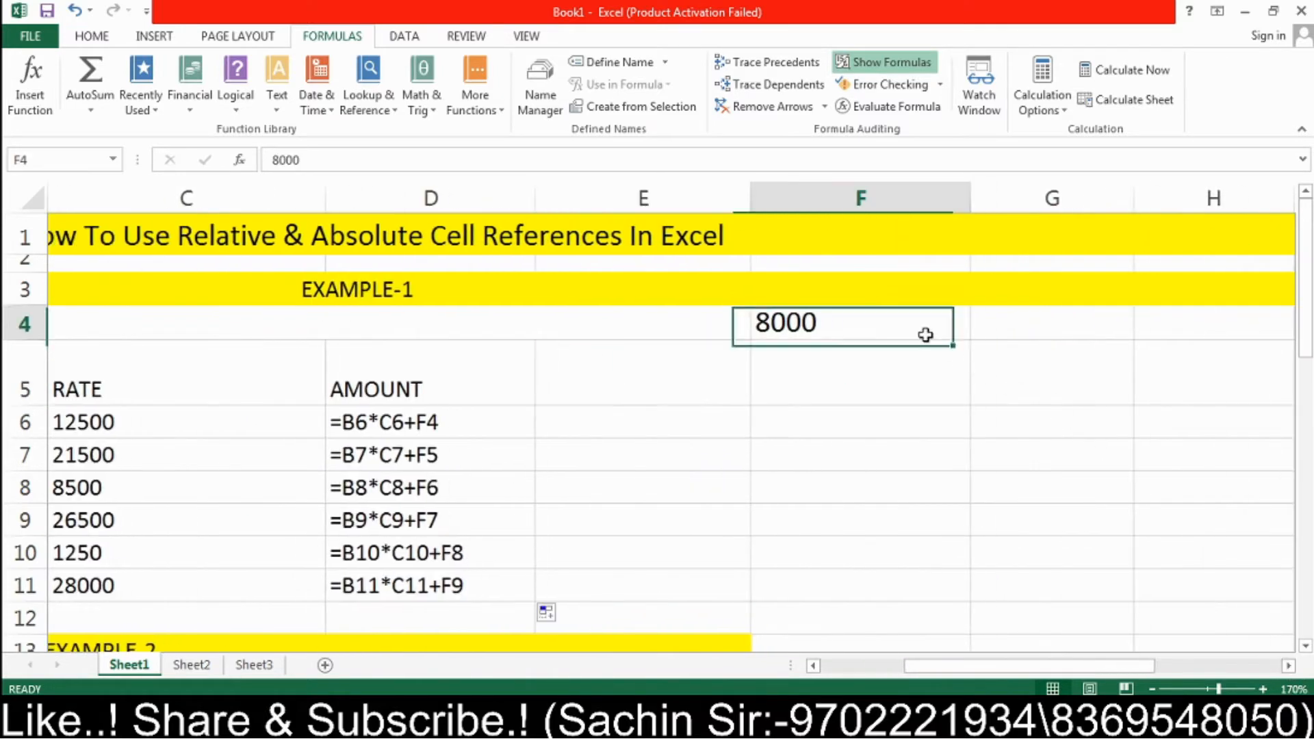
Step: Examine the copied amount formulas in D7:D11 one by one and trace which column F cell each one references
left_click_drag(1062, 667, 1022, 668)
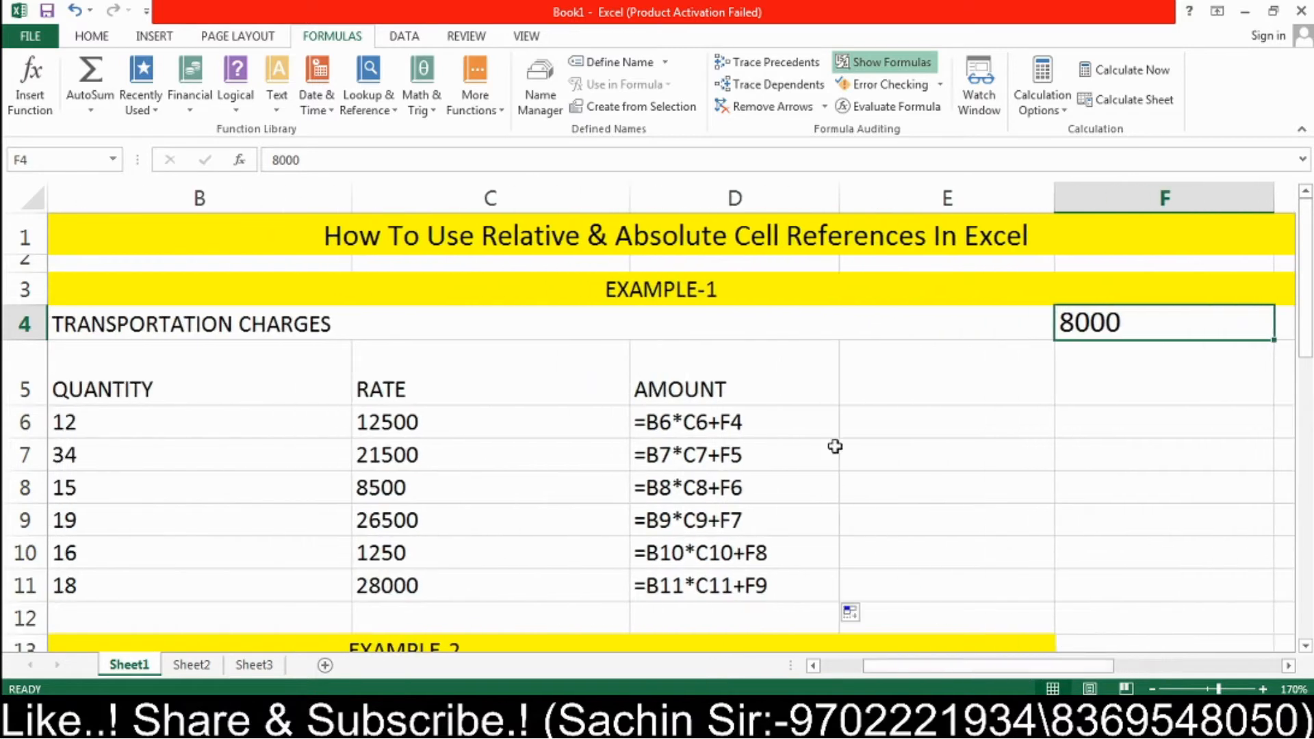
double_click(792, 455)
double_click(782, 488)
double_click(776, 518)
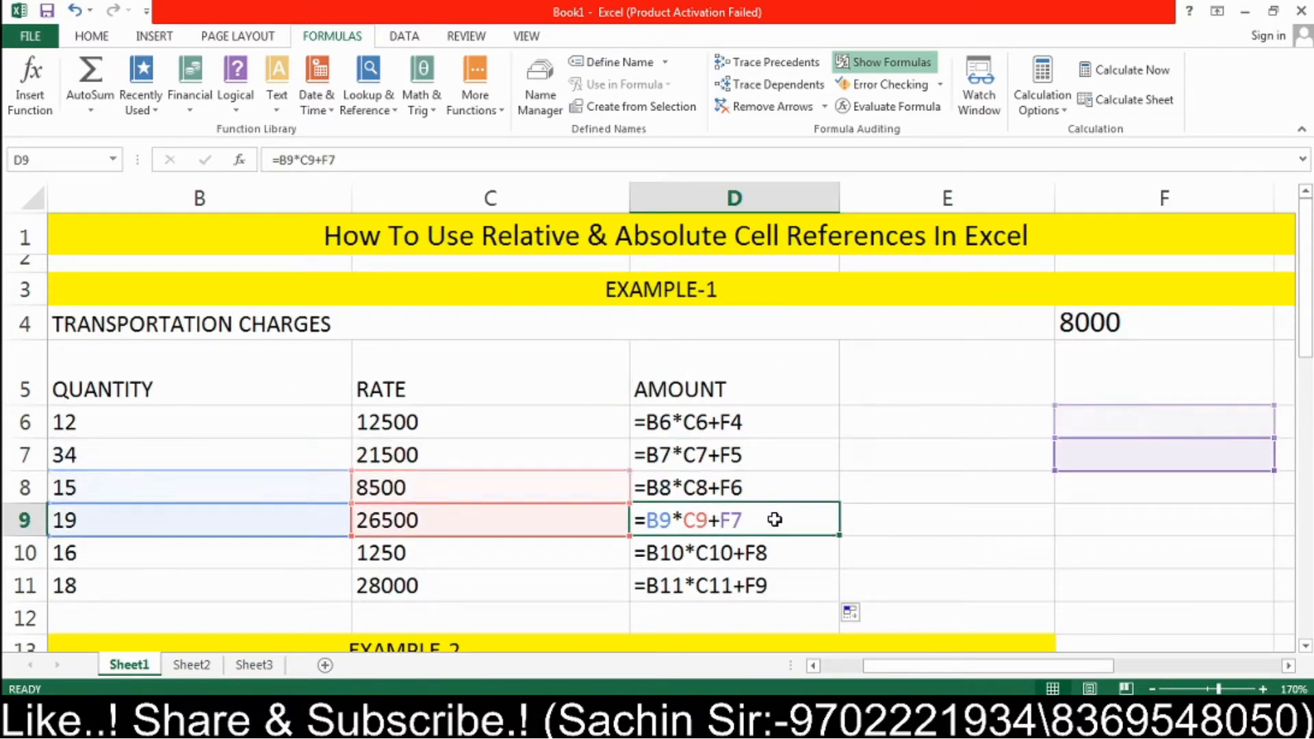
double_click(779, 559)
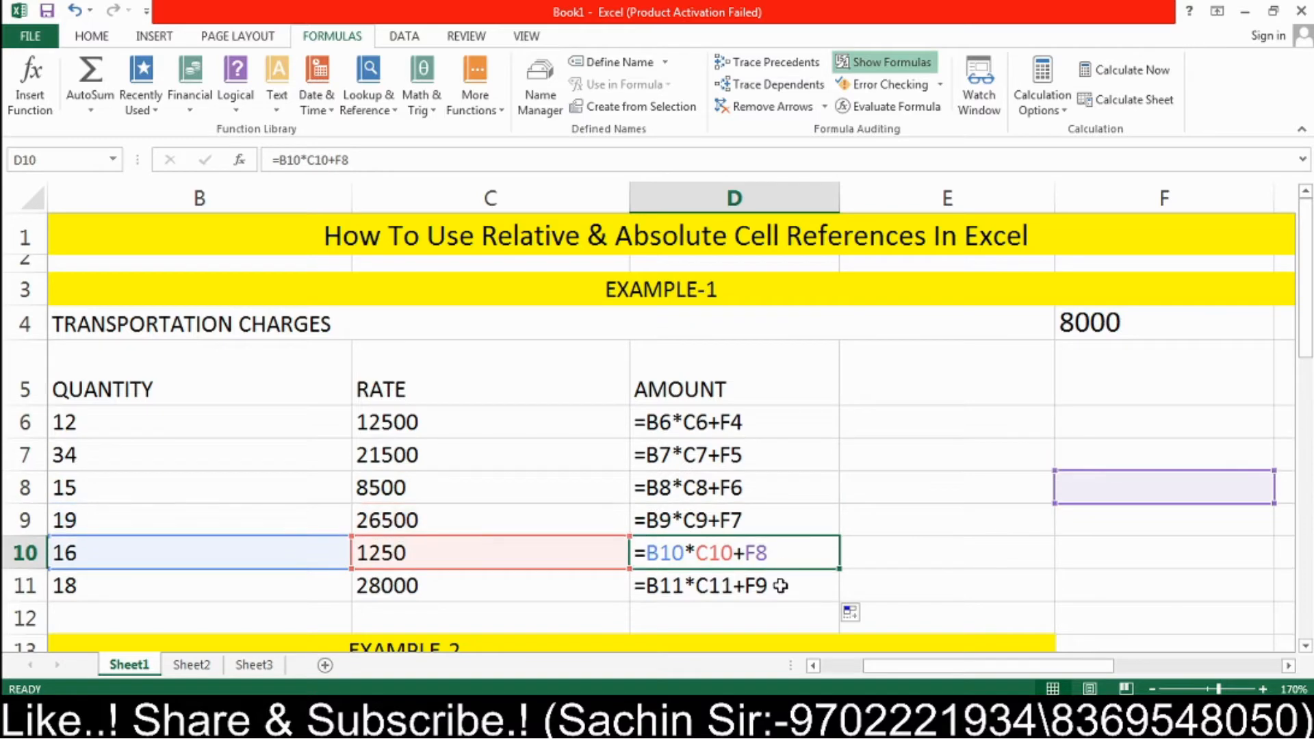
double_click(781, 586)
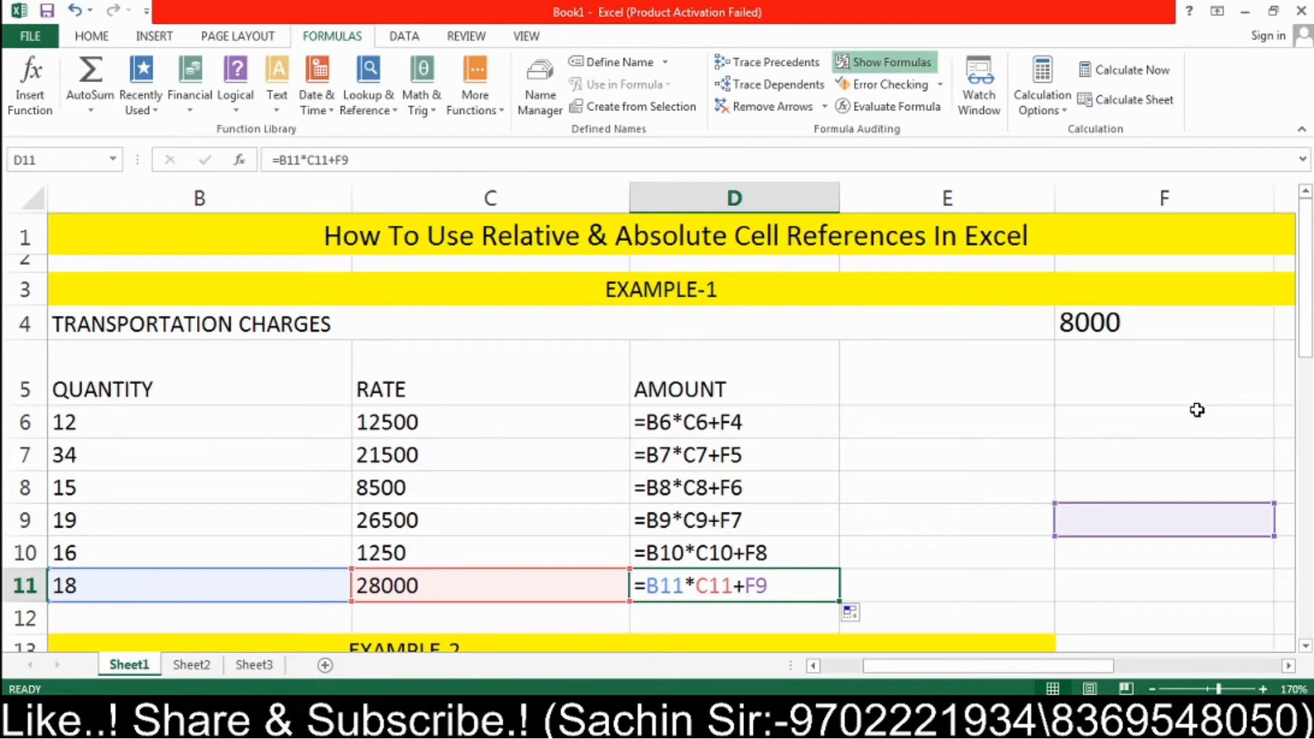
left_click(780, 453)
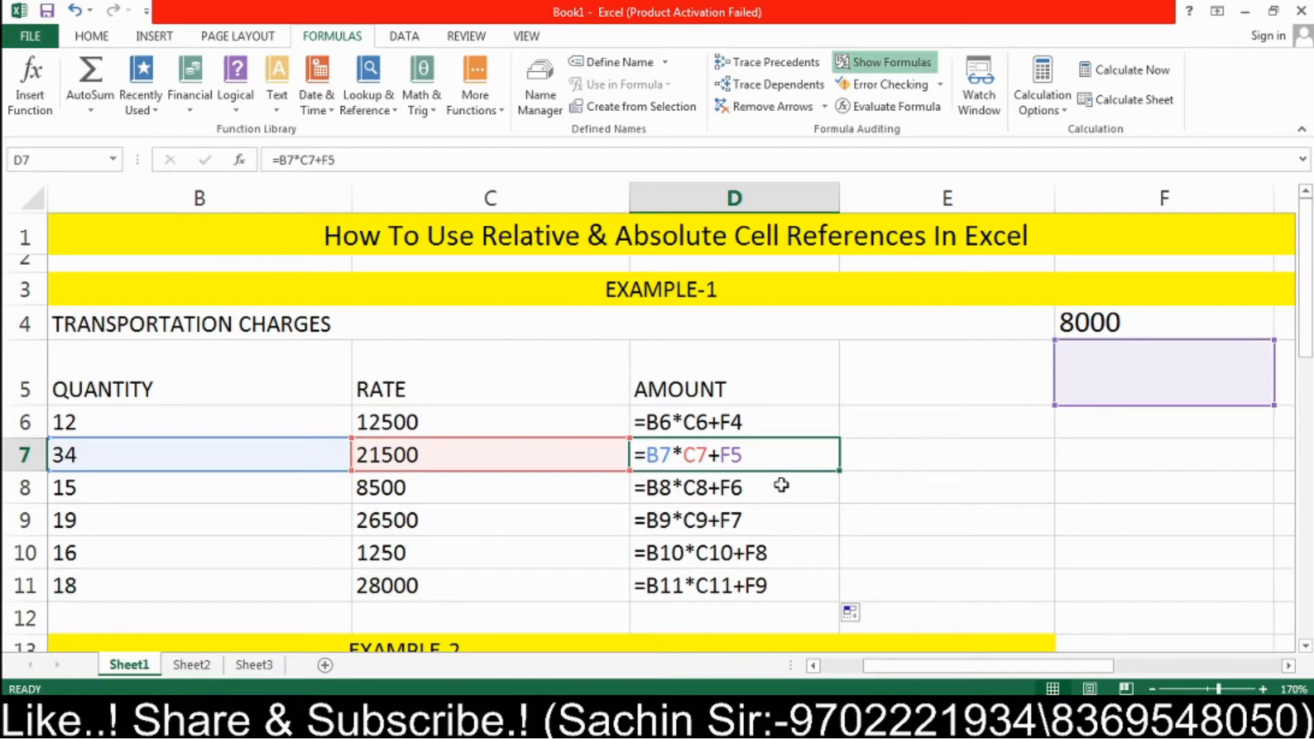
left_click(781, 485)
left_click(780, 523)
left_click(786, 562)
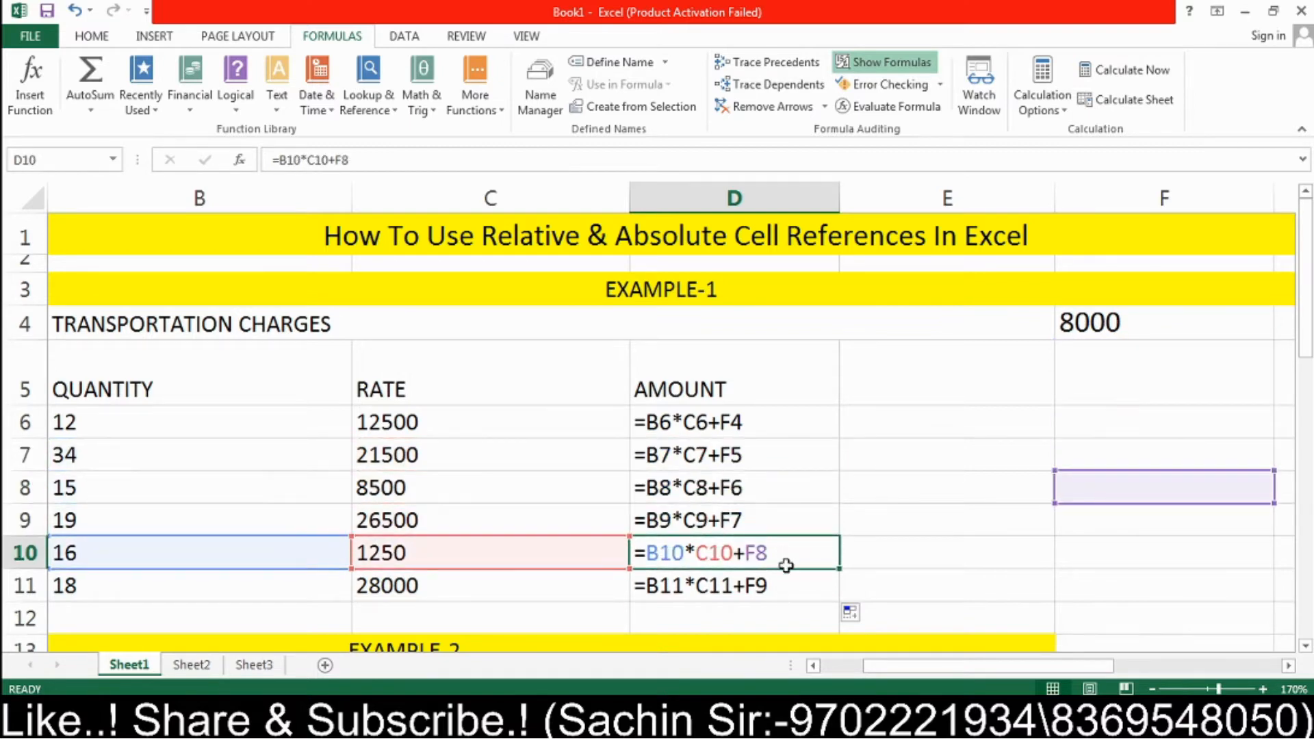
left_click(786, 584)
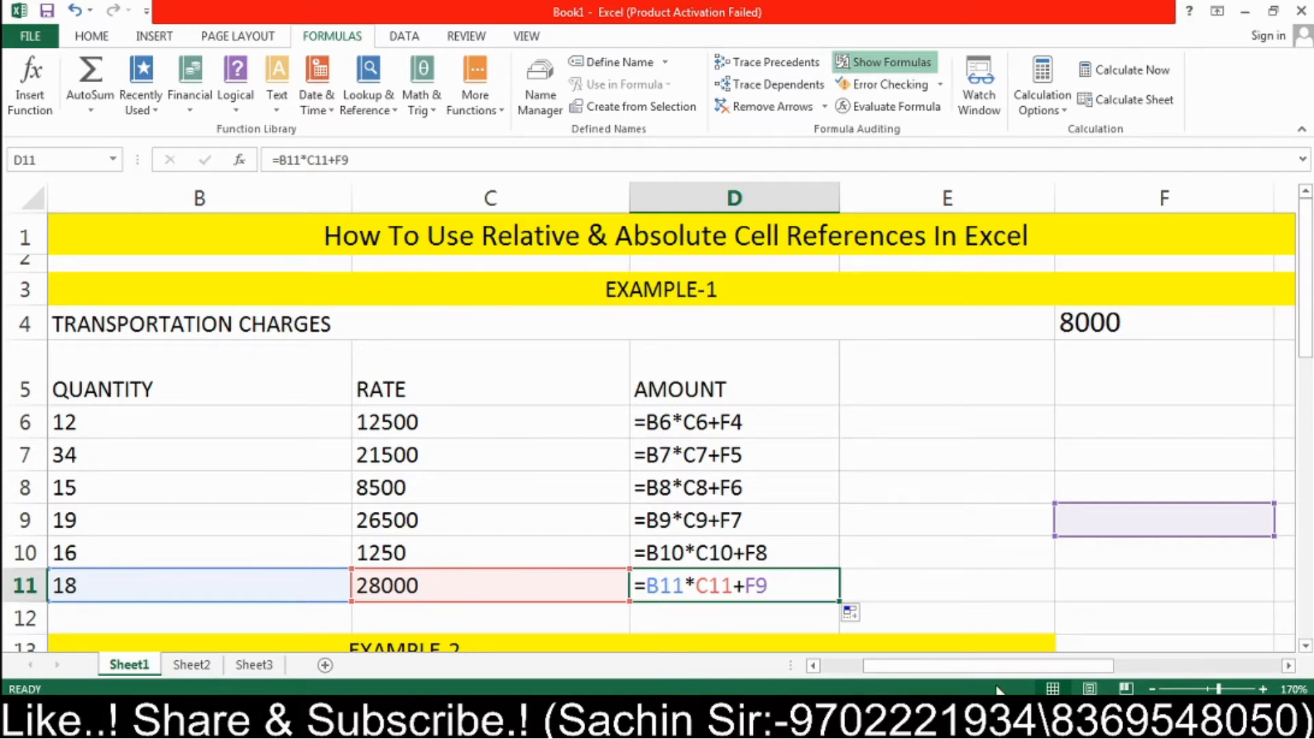
left_click_drag(1005, 668, 966, 669)
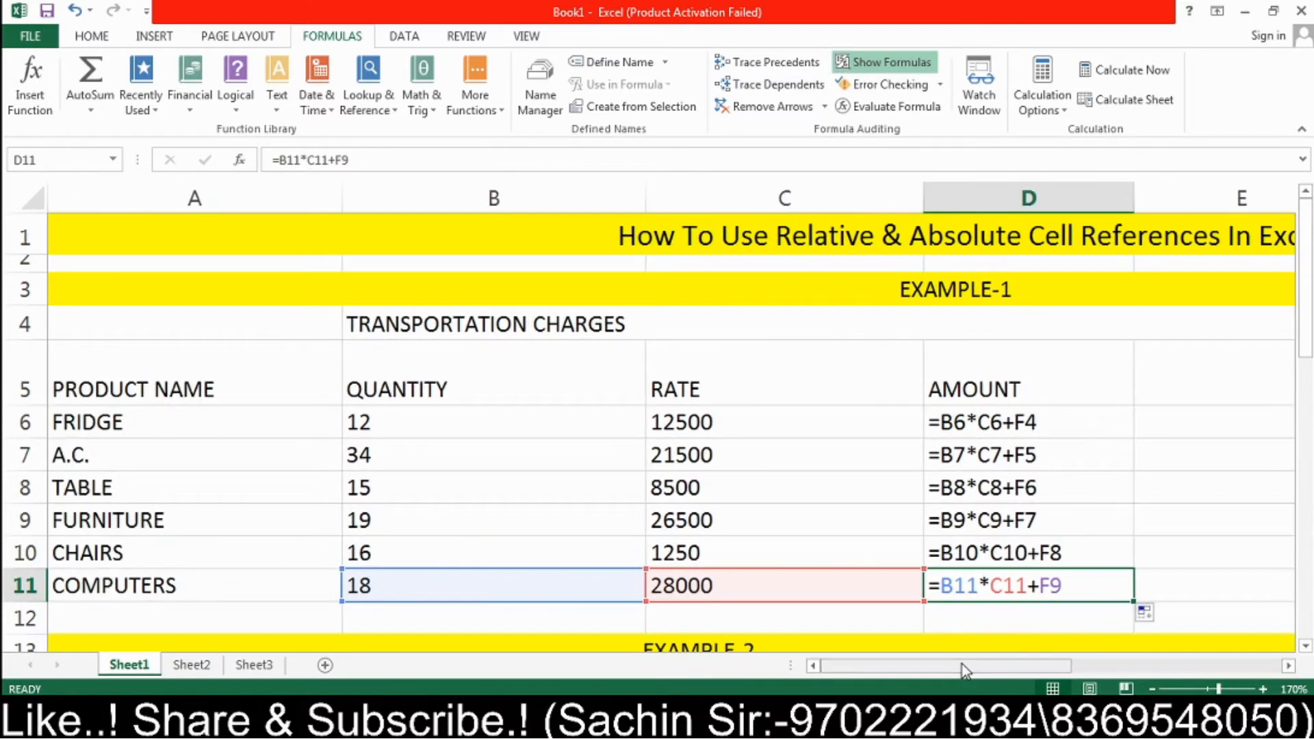
left_click(1179, 495)
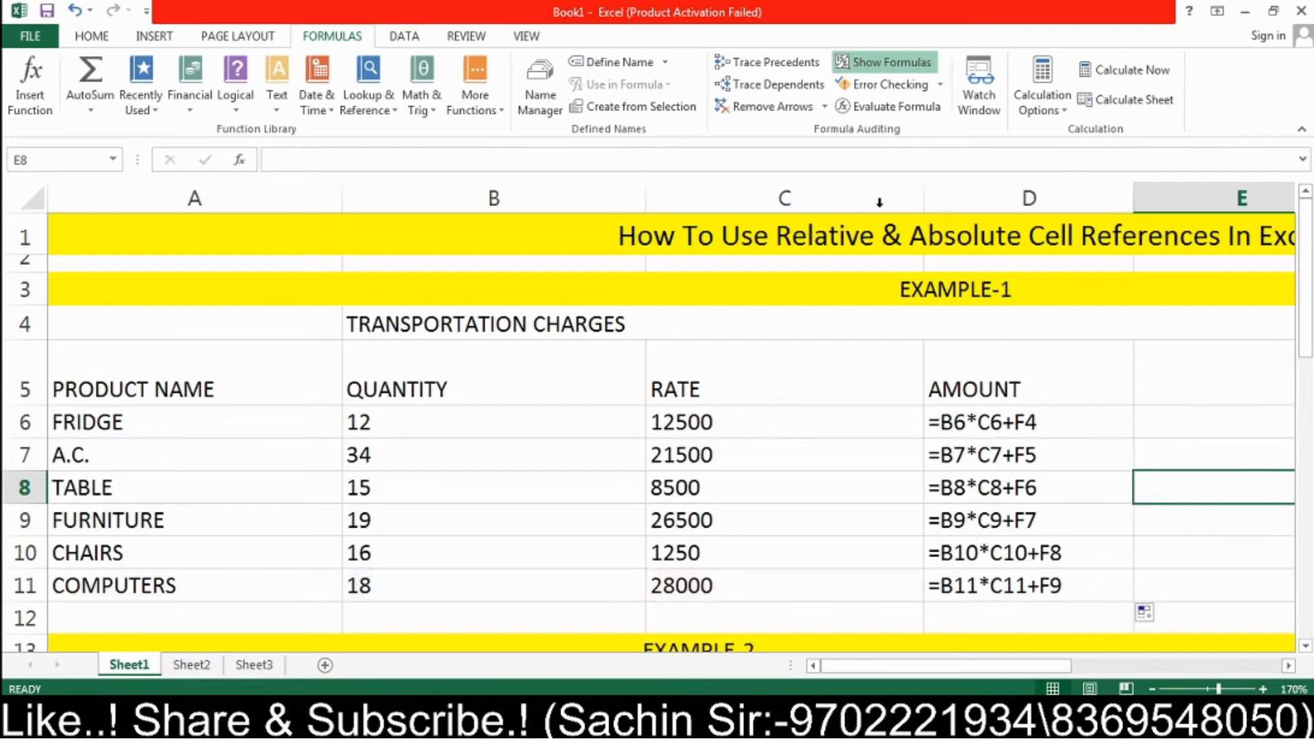
Step: Switch the sheet back to showing values and clear the copied amounts from D7:D11
left_click(856, 64)
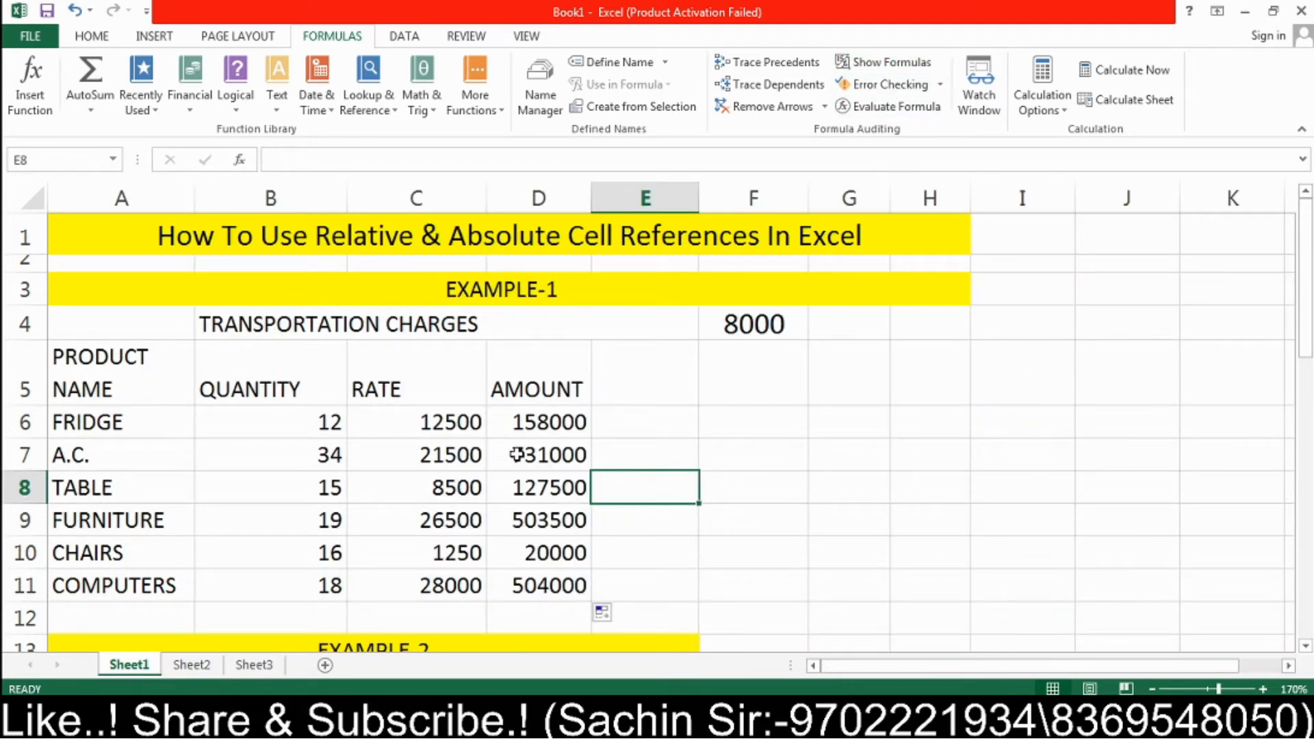
left_click_drag(536, 447, 534, 577)
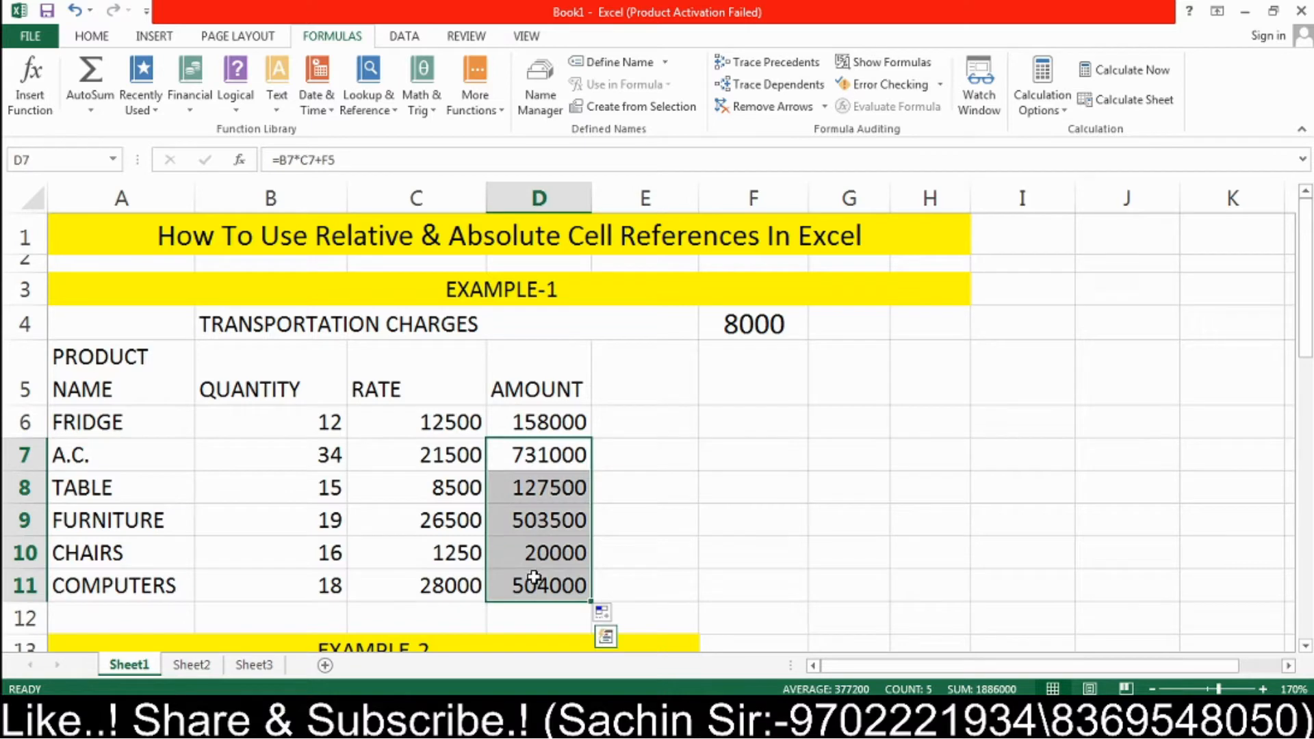
key("Delete")
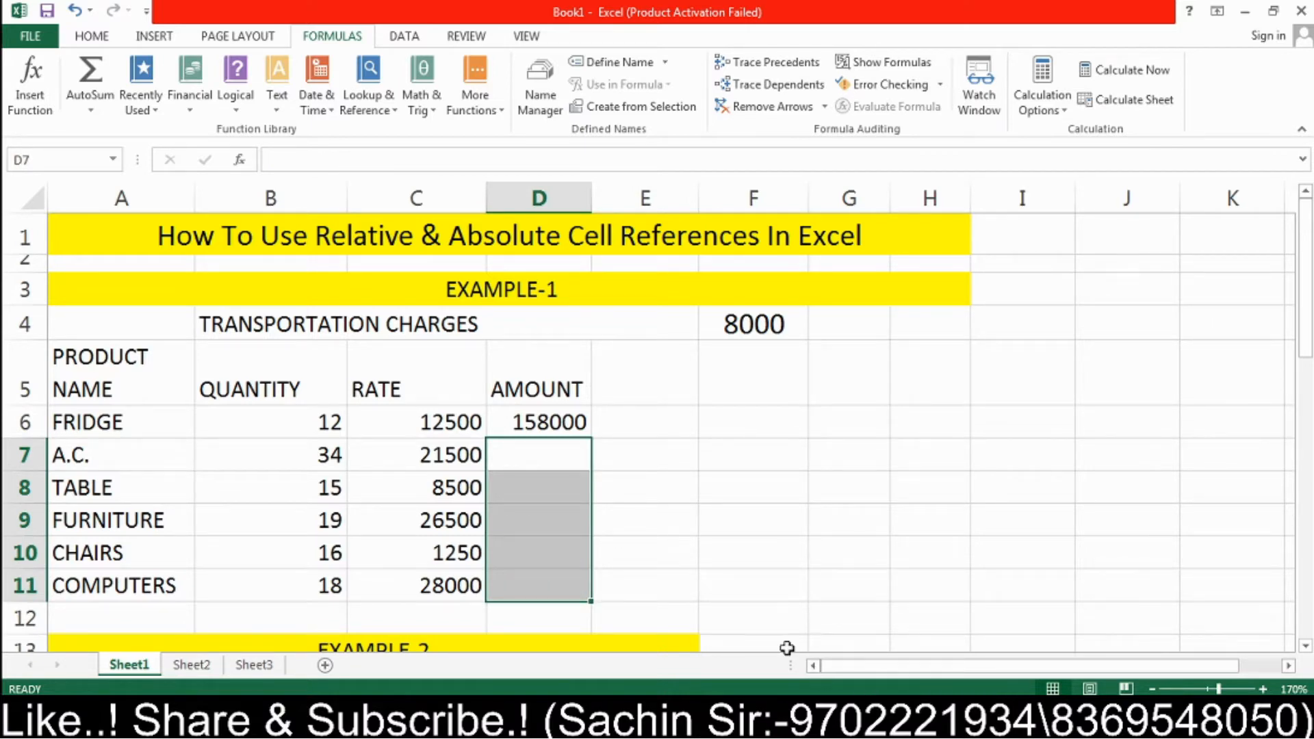
Step: Make the transportation charge reference in the fridge amount formula absolute, so D6 contains =B6*C6+$F$4
left_click(566, 421)
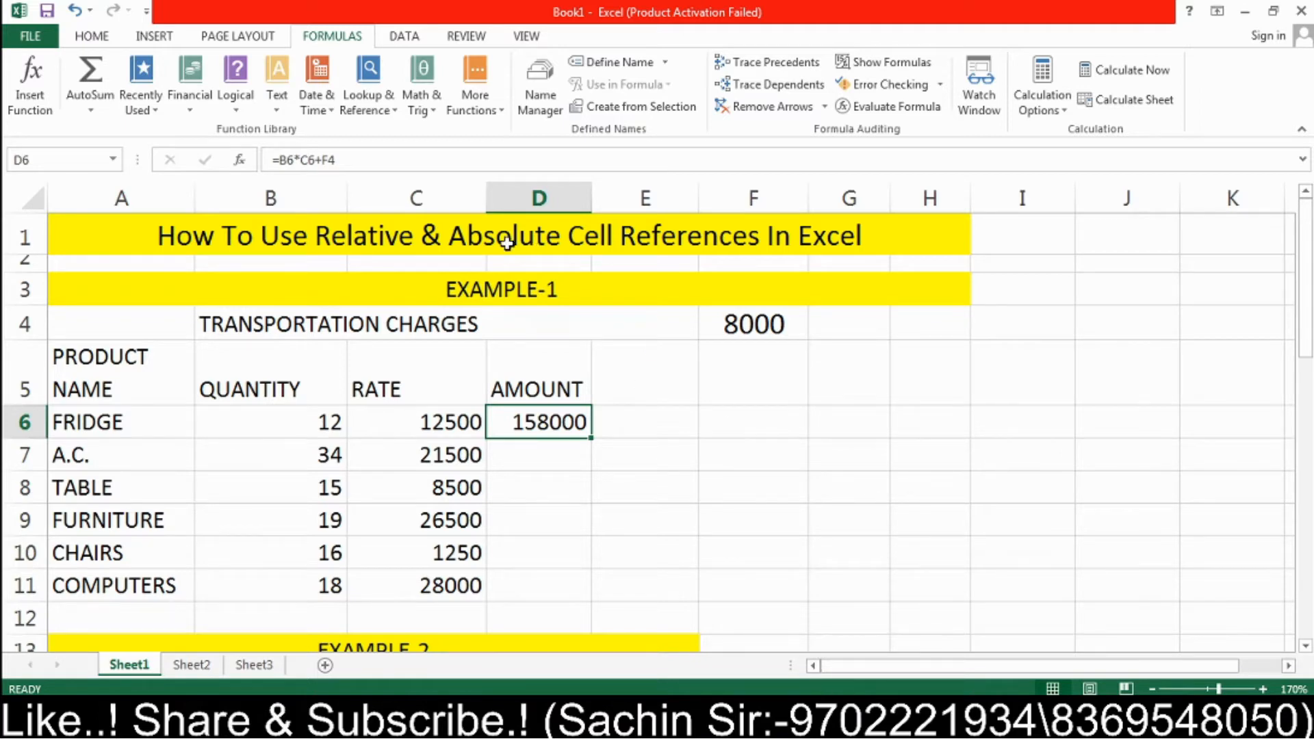
left_click(324, 160)
left_click_drag(321, 161, 337, 161)
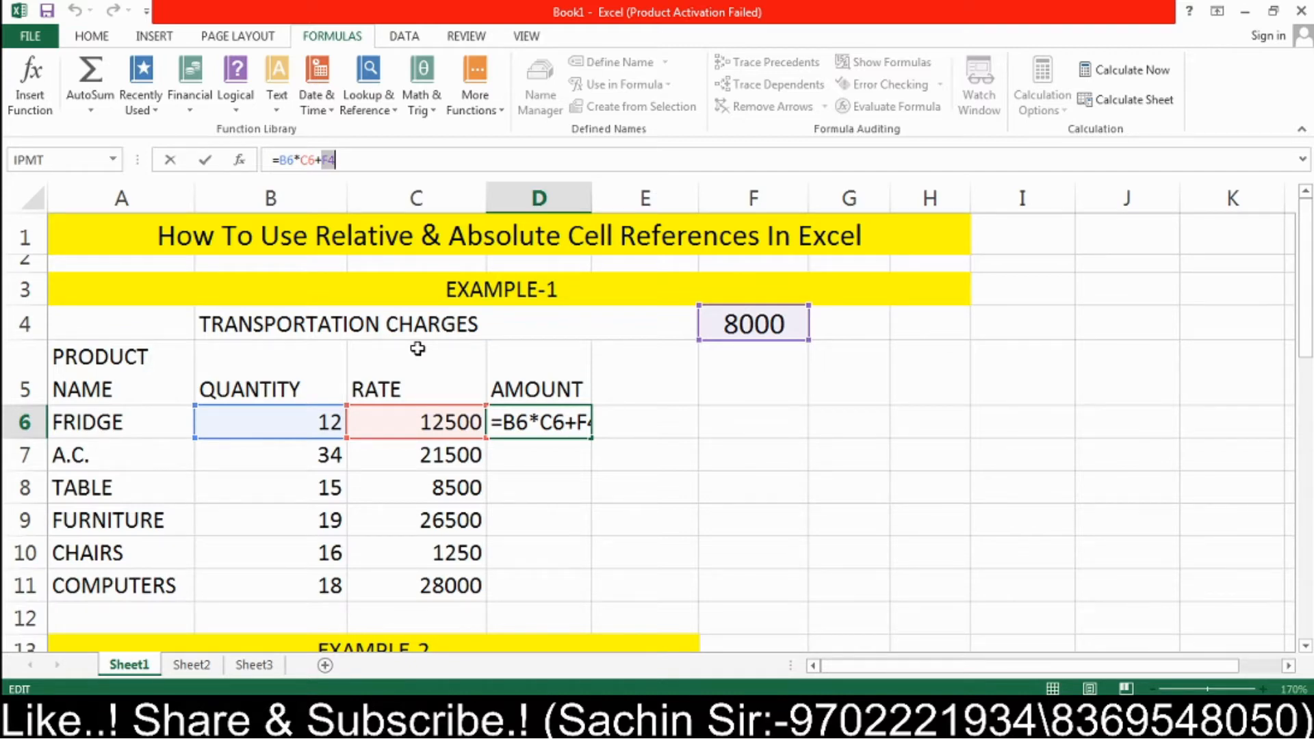
key("F4")
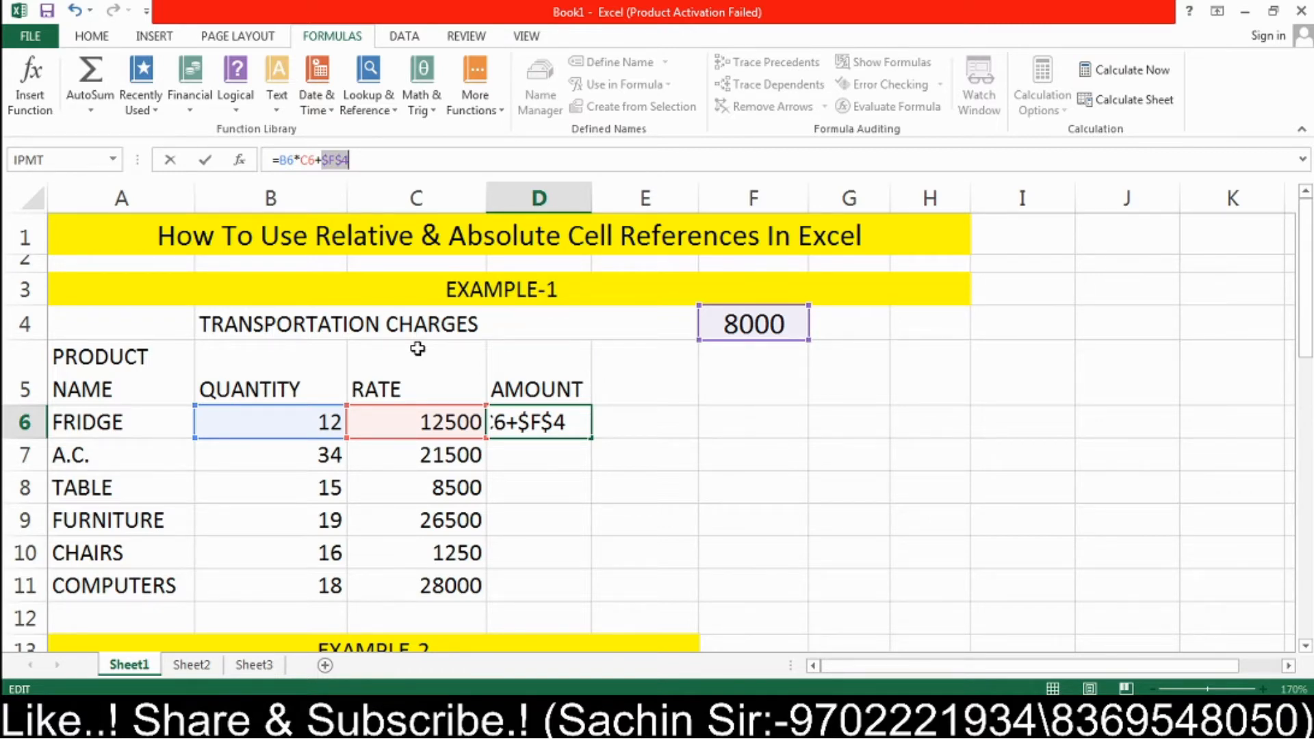
key("Return")
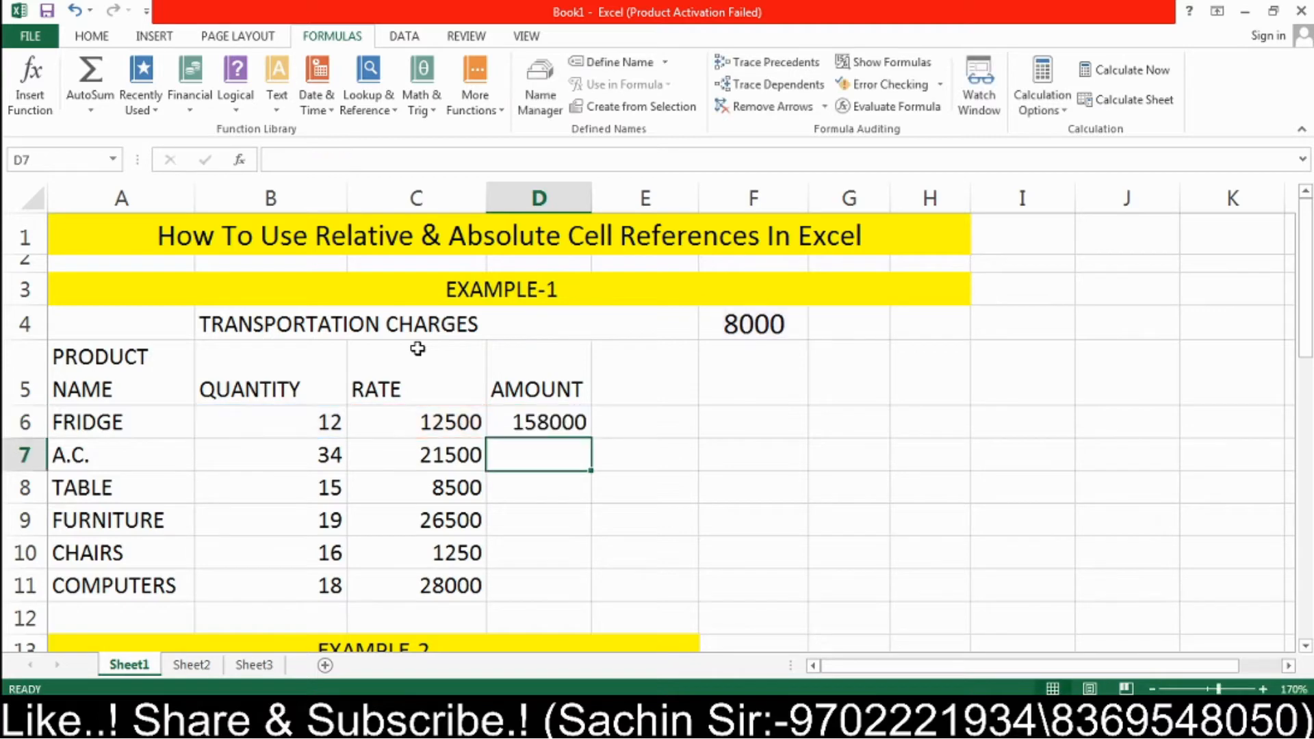
Step: Fill the fridge amount formula with the absolute reference from D6 down to D11
left_click(537, 429)
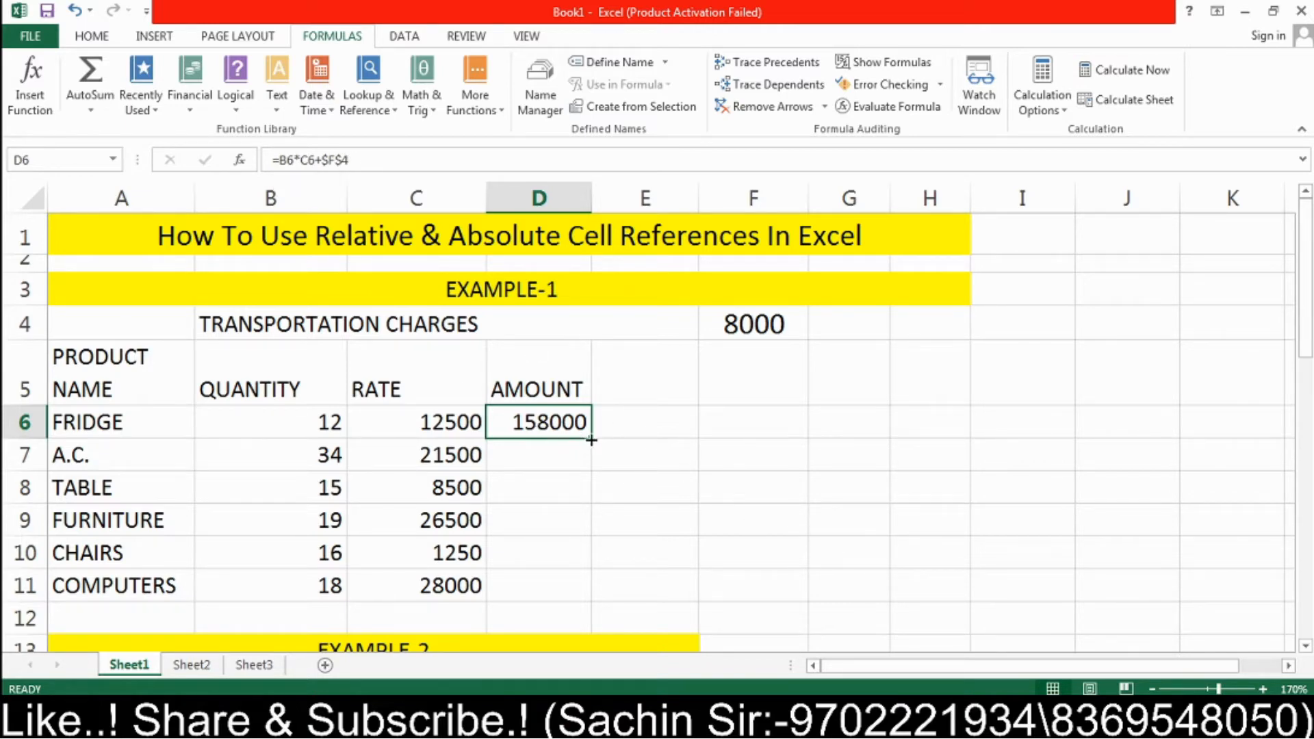
left_click_drag(592, 439, 574, 597)
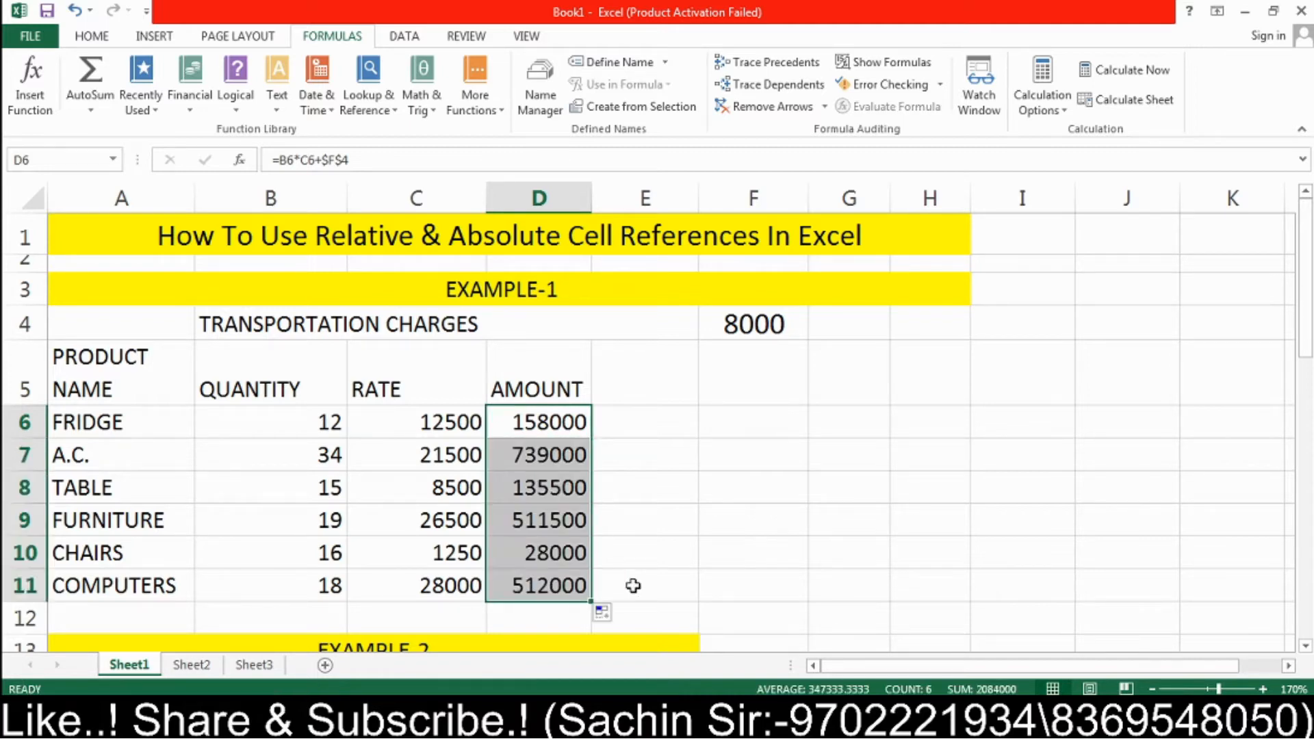
left_click(668, 561)
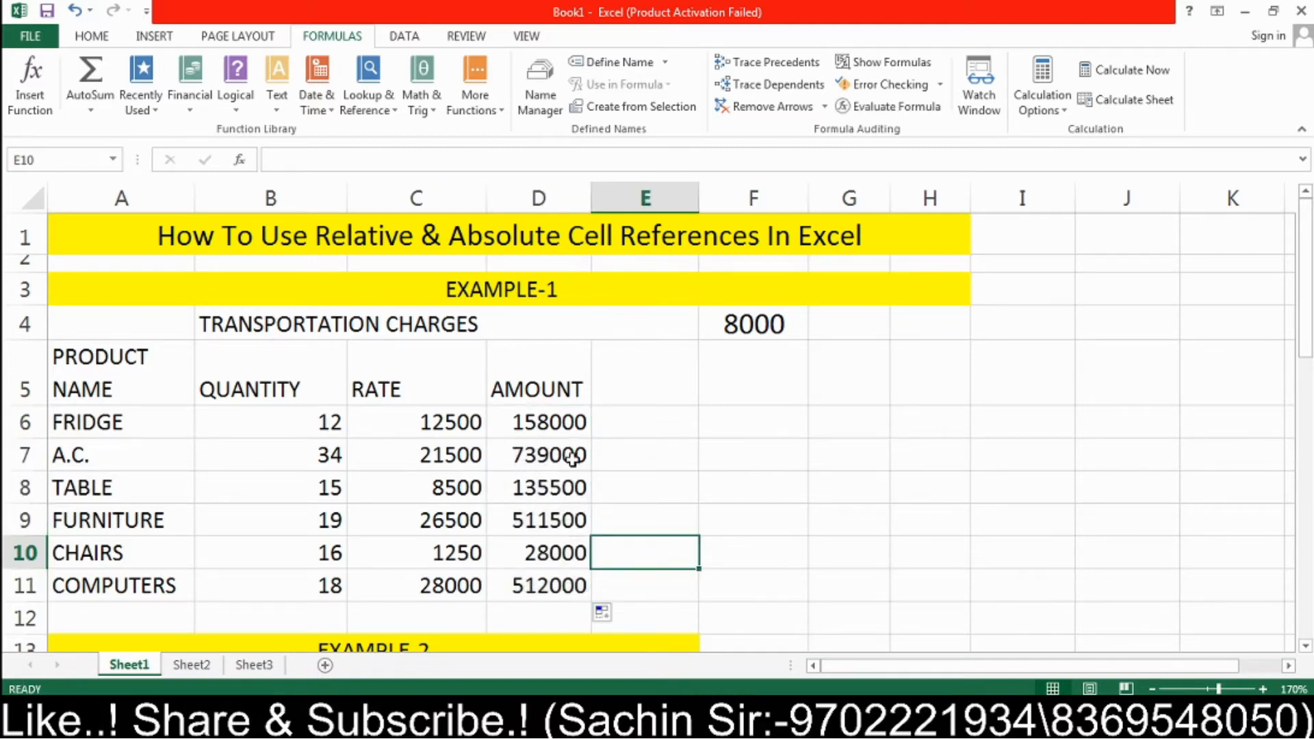
Step: Show the sheet's formulas, compare the transportation charge references in the filled amount formulas, and return to showing values
left_click(572, 457)
left_click(657, 463)
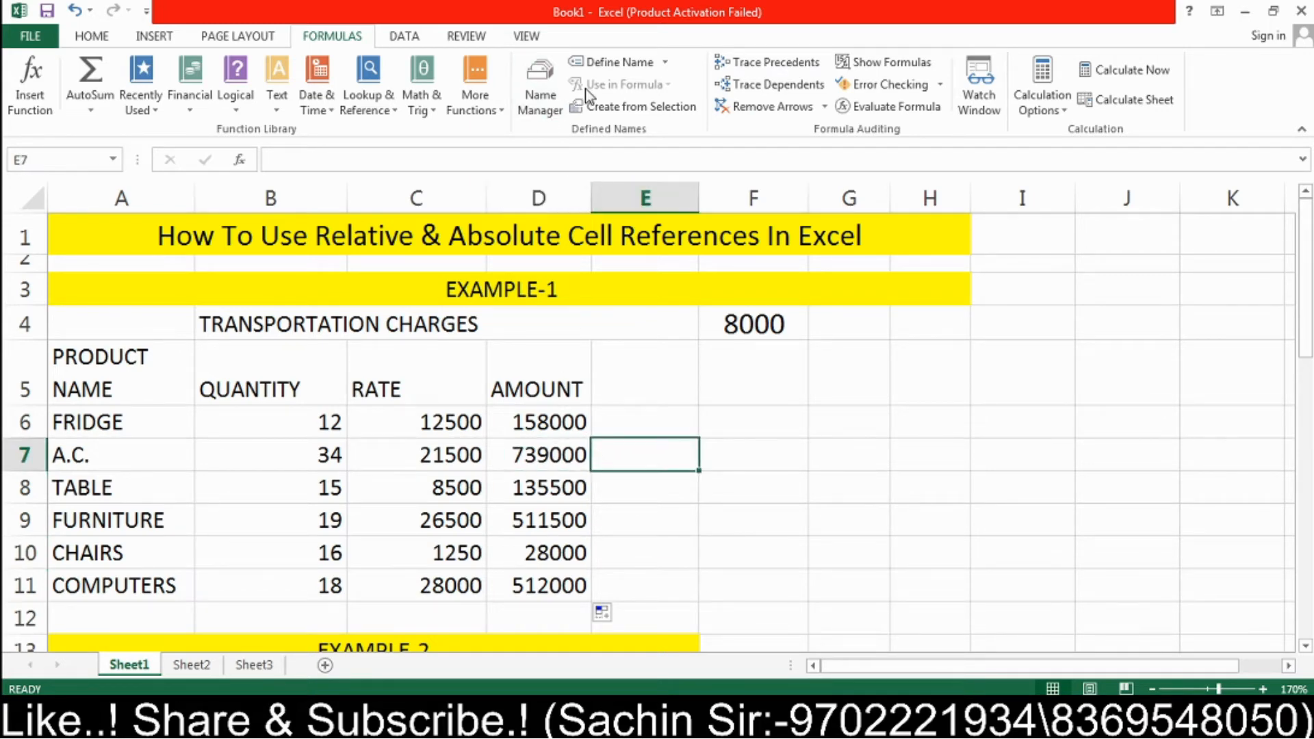
left_click(900, 65)
left_click(1071, 424)
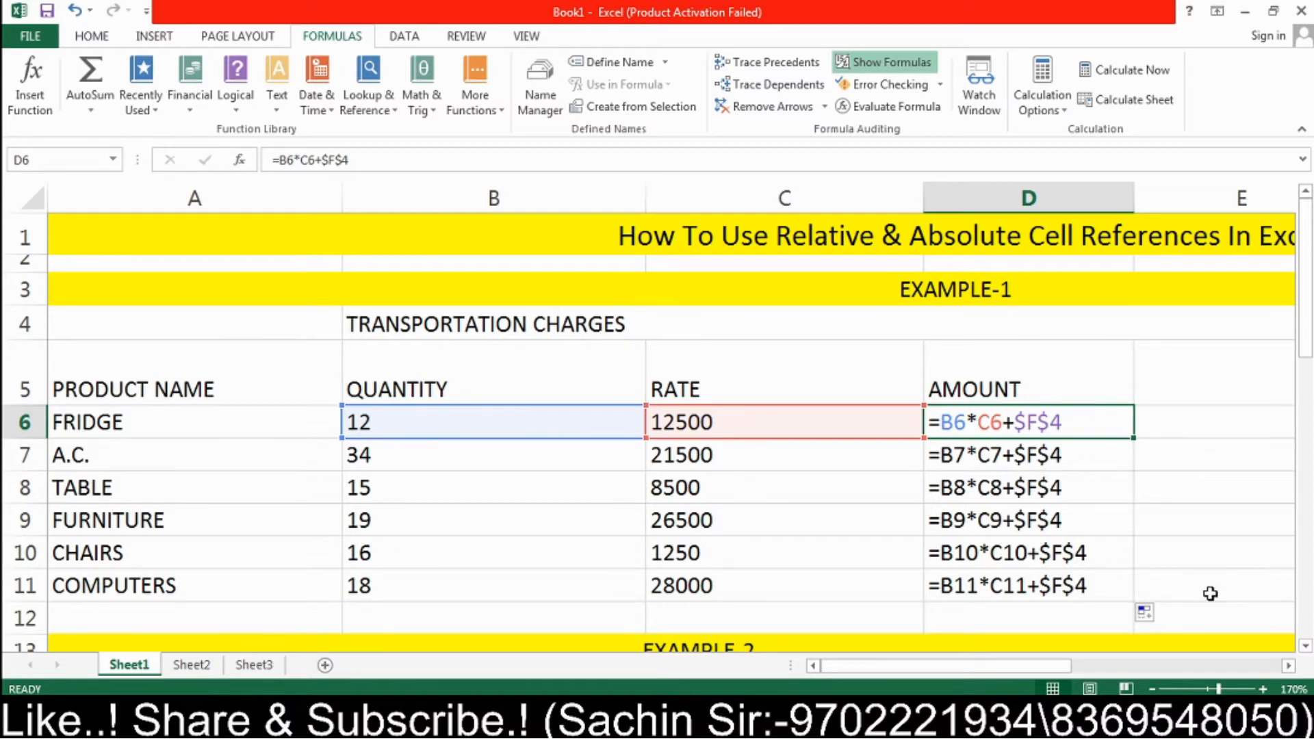
left_click(1289, 665)
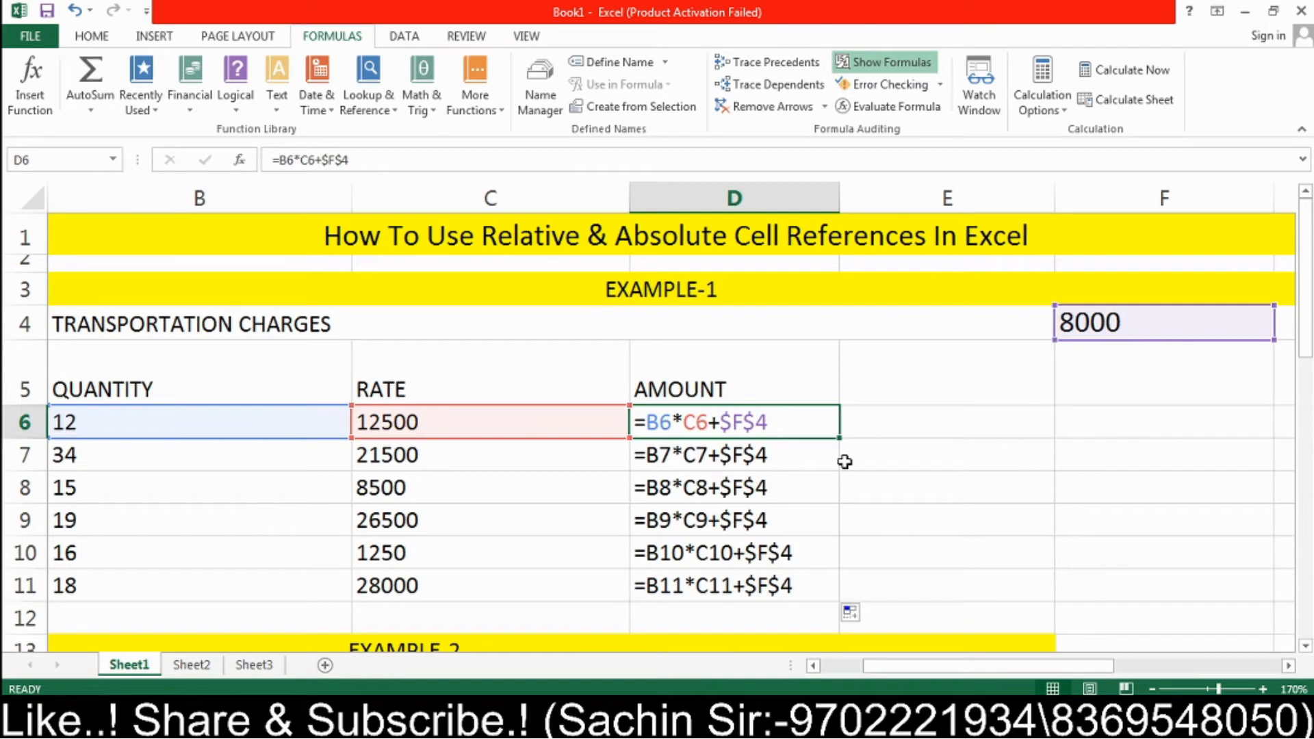
key("Down")
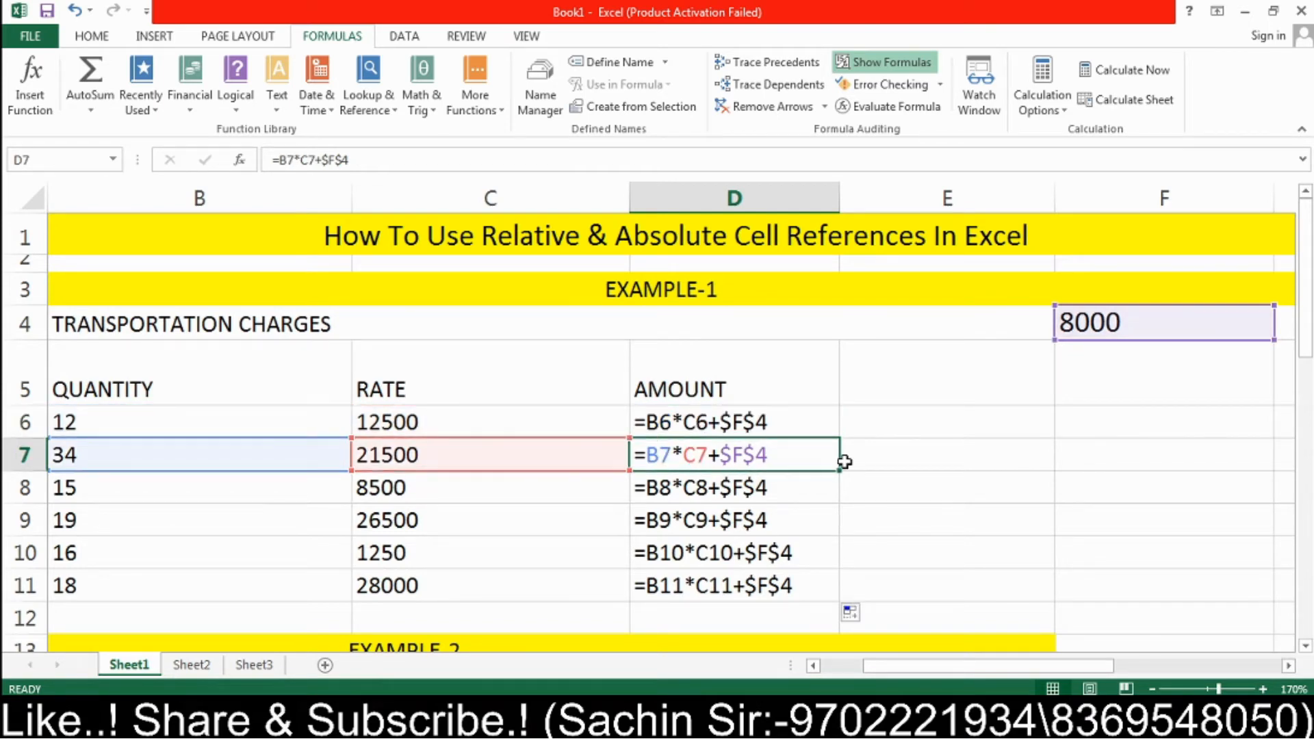
left_click(871, 63)
left_click_drag(1003, 668, 966, 667)
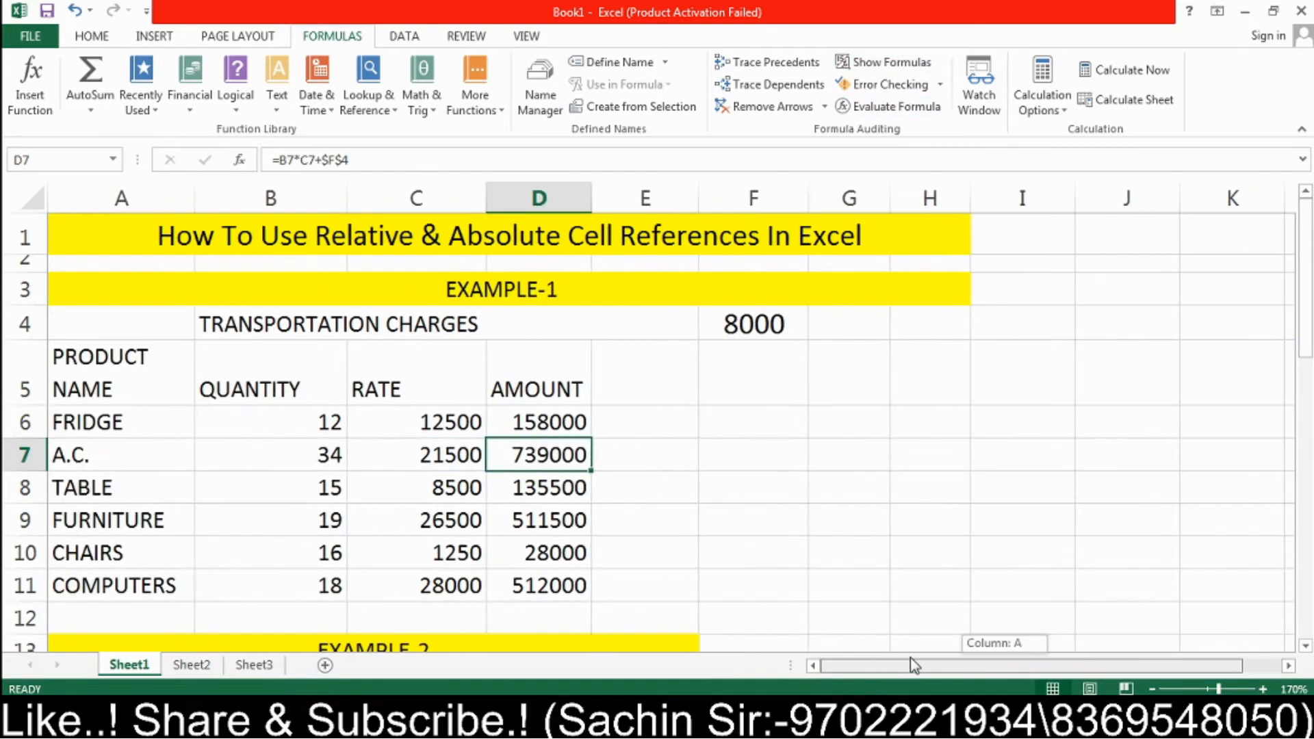
Step: Review the student names and the Marathi, Hindi and English marks in the EXAMPLE-2 table
scroll(796, 505, "down", 1)
scroll(796, 506, "down", 1)
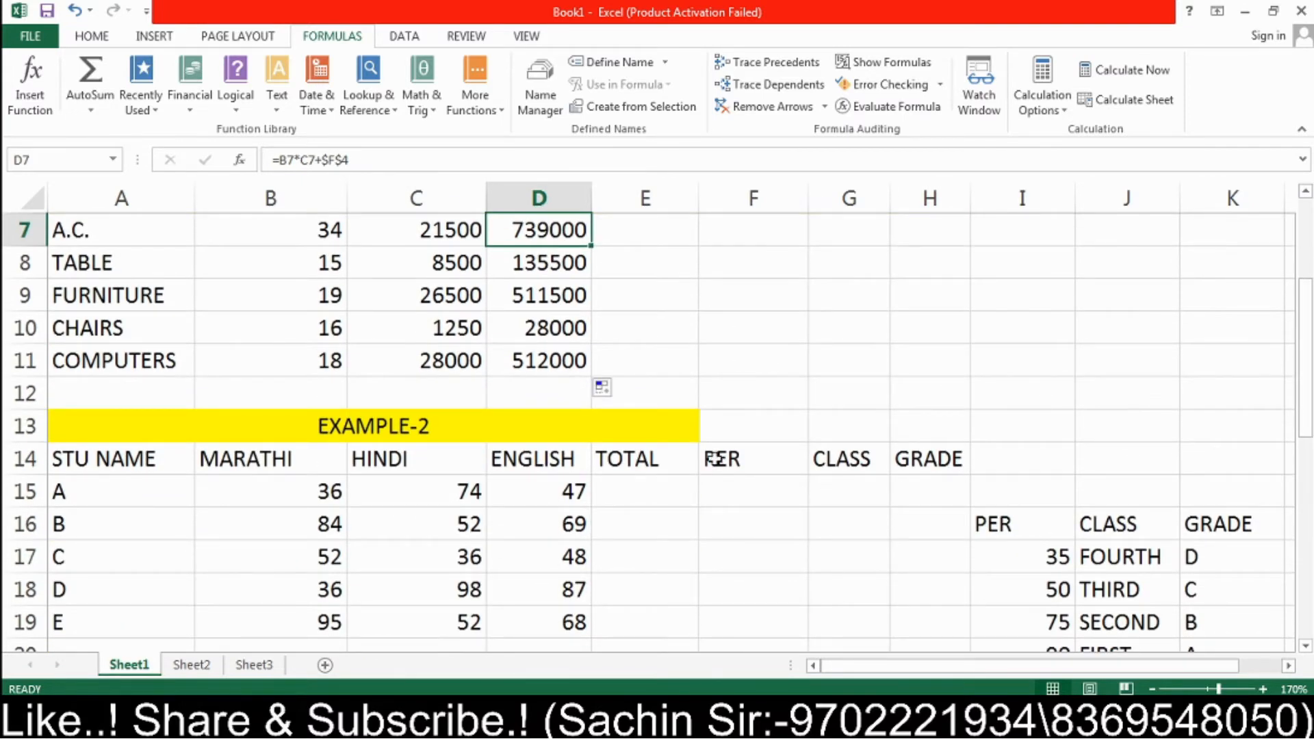
scroll(902, 371, "down", 1)
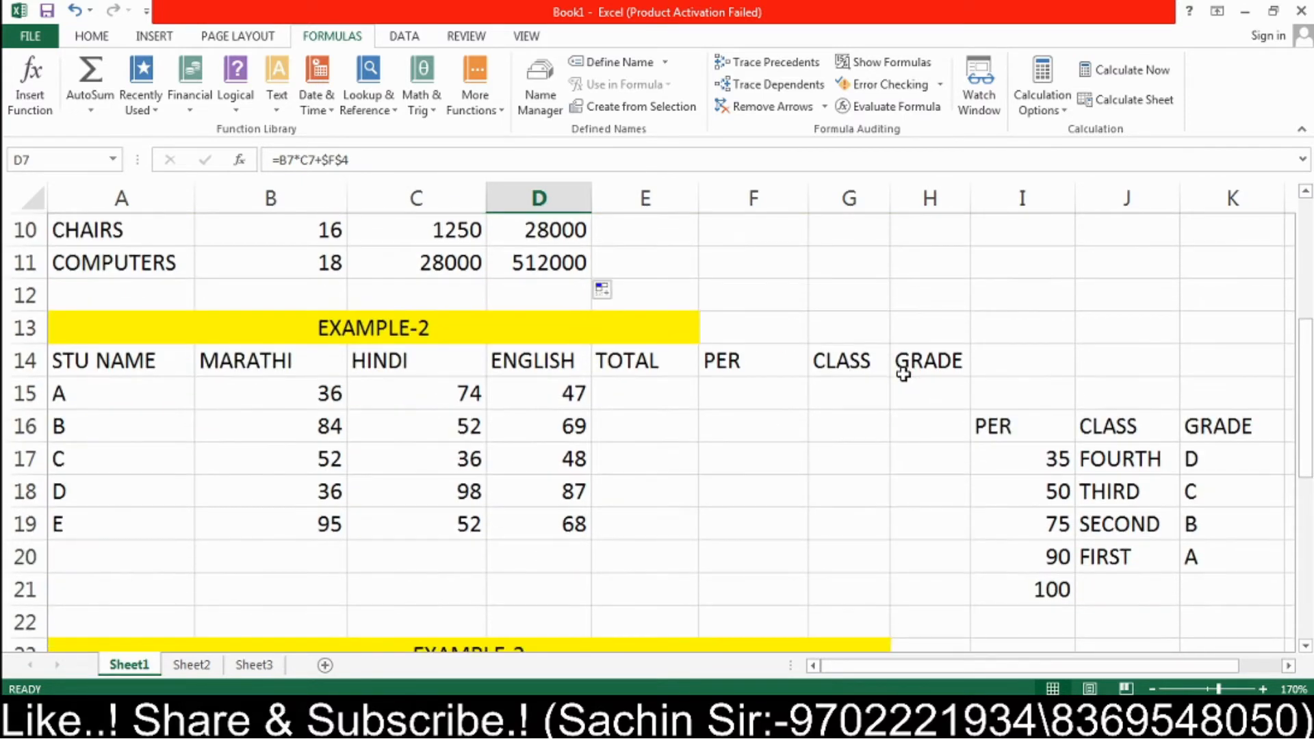
left_click_drag(106, 359, 106, 529)
left_click_drag(266, 363, 285, 519)
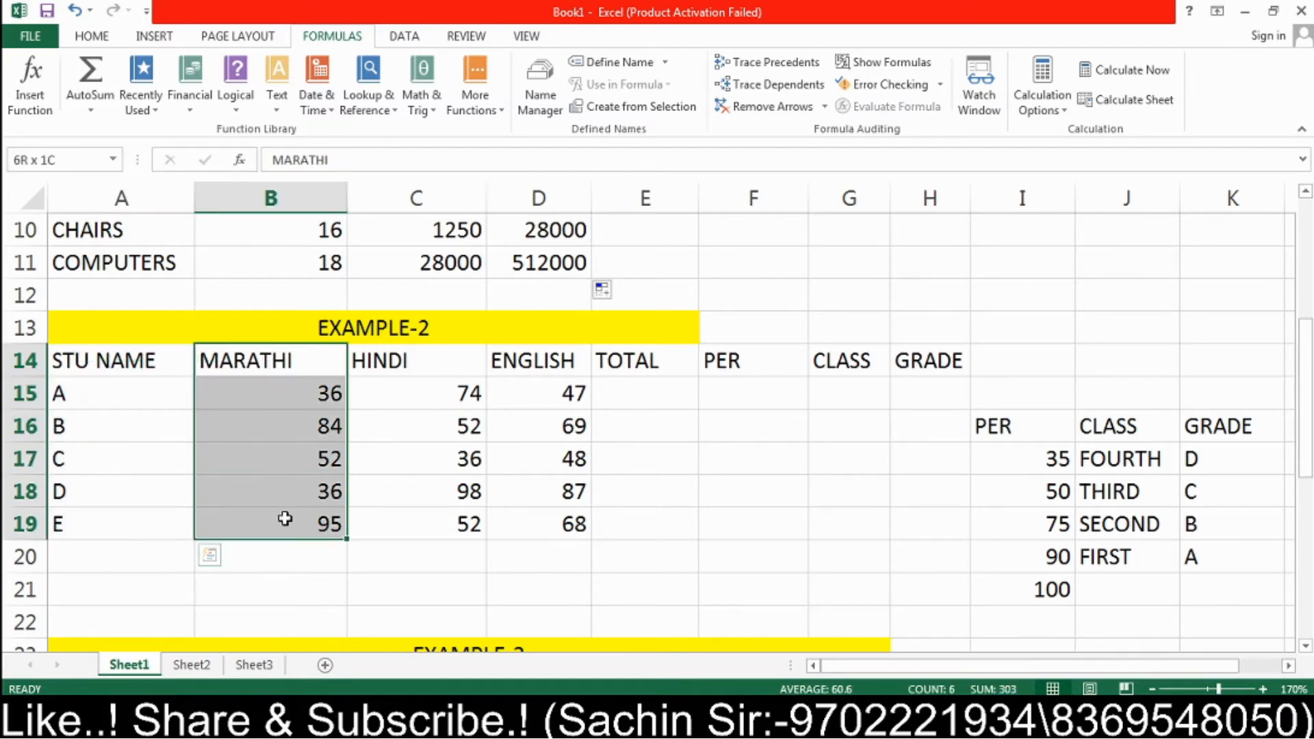
left_click_drag(406, 360, 425, 528)
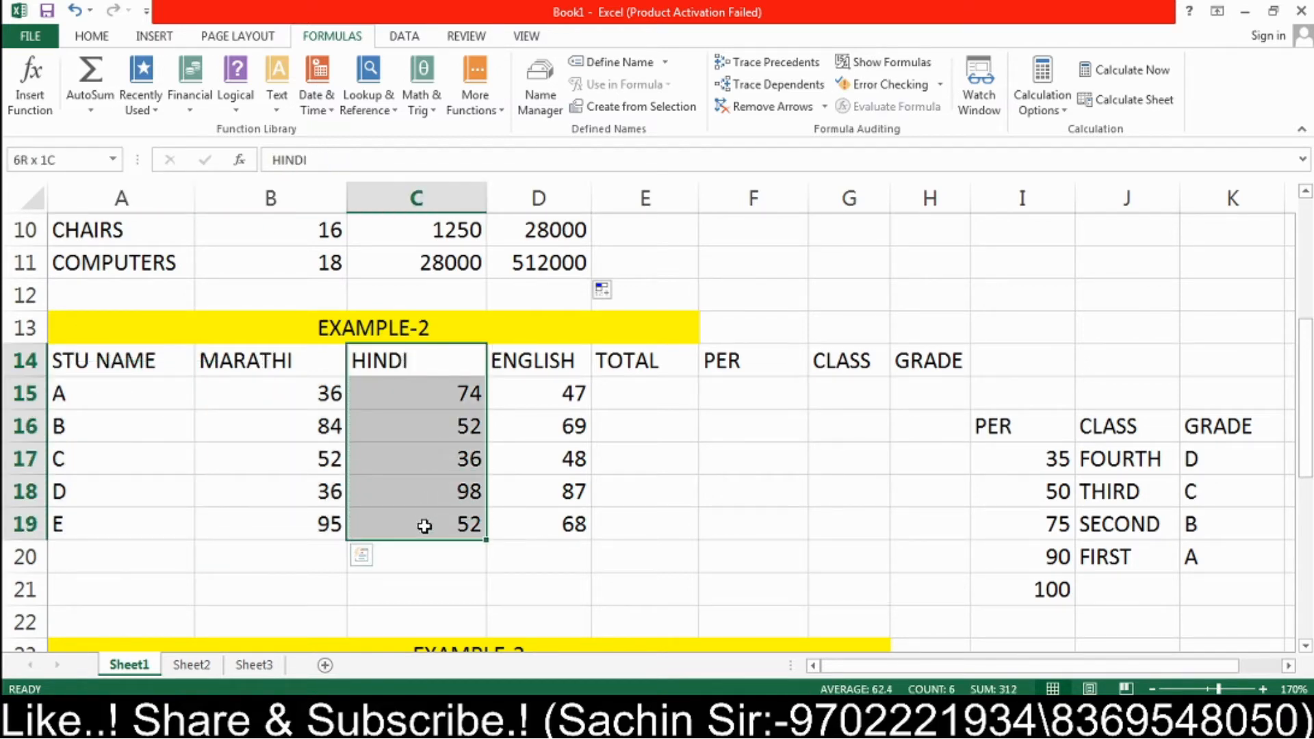
left_click_drag(527, 361, 552, 557)
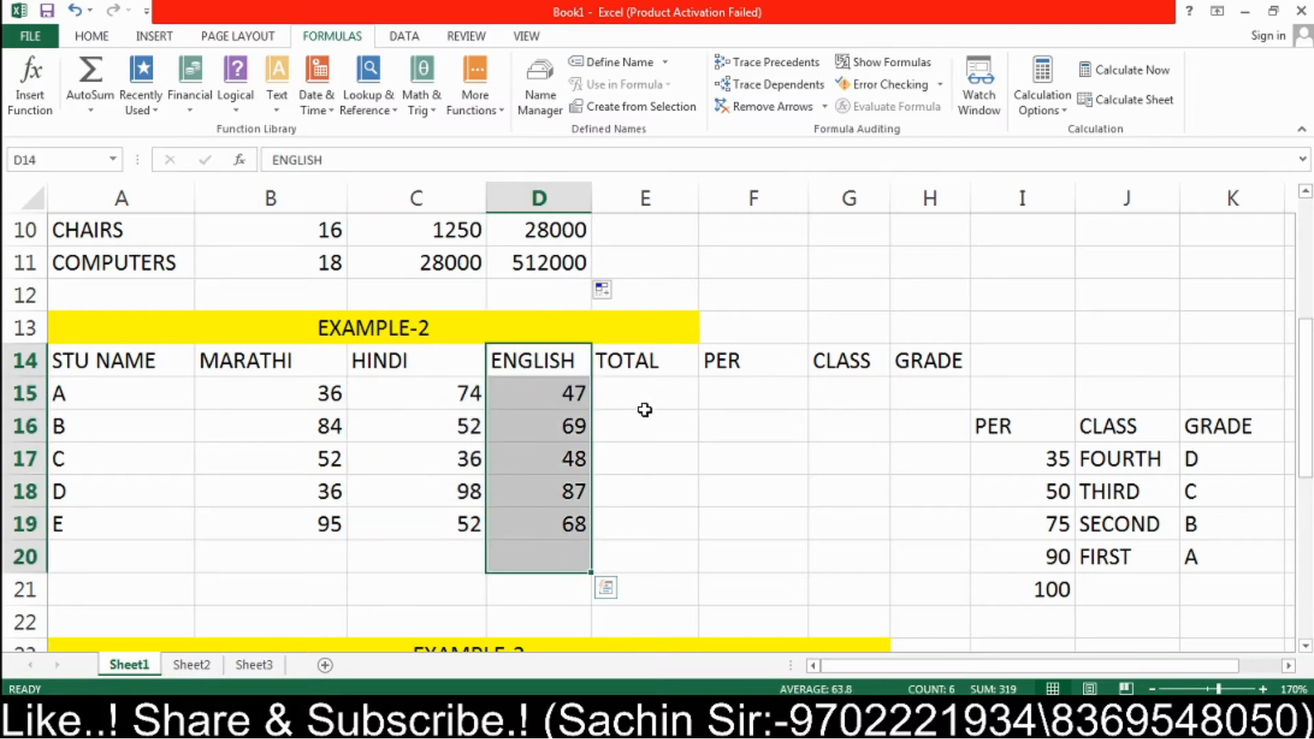
Step: Enter =SUM(B15:D15) in E15 to total student A's marks
left_click(649, 402)
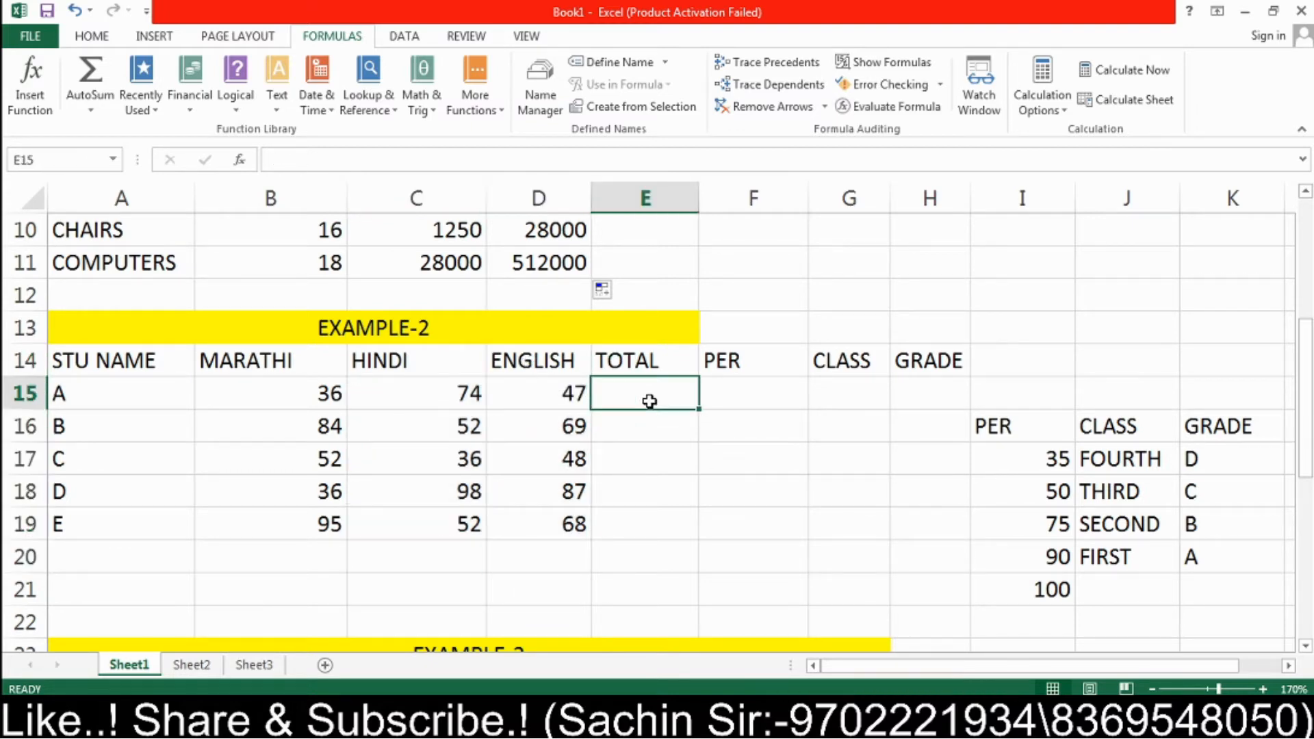
type("=")
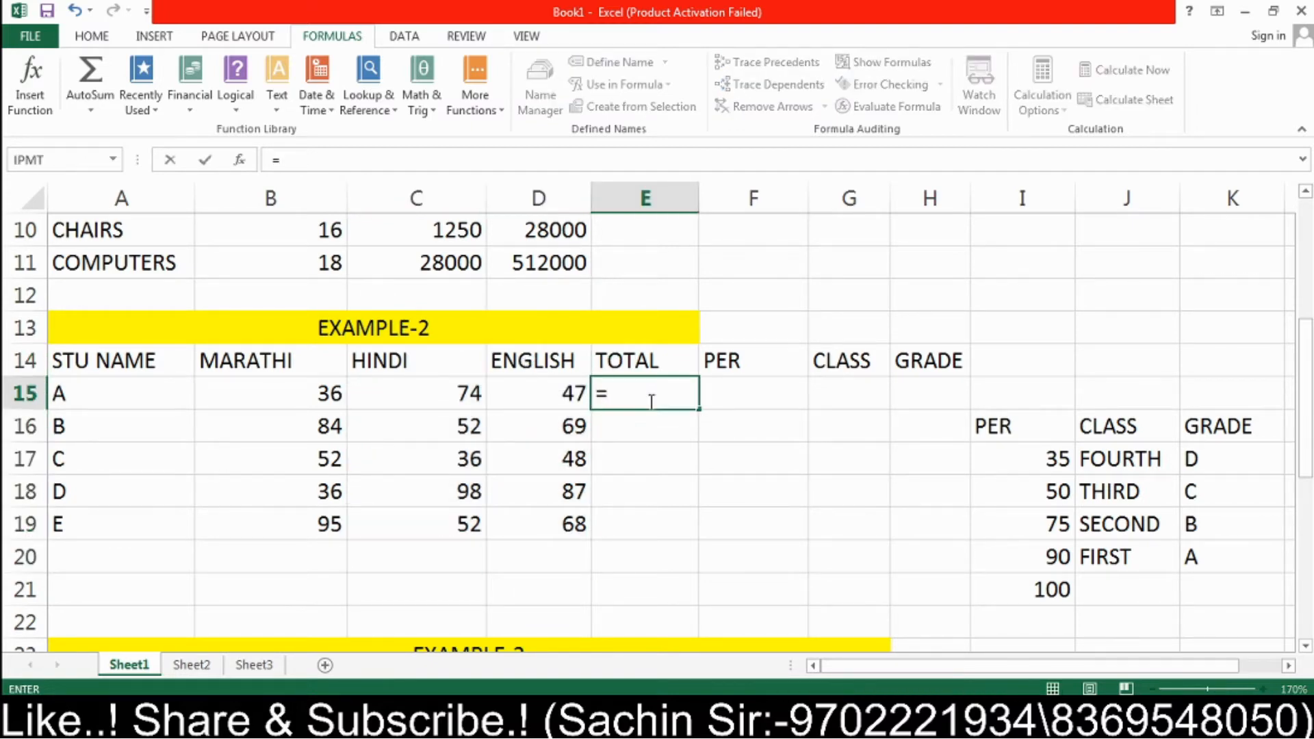
type("SUM")
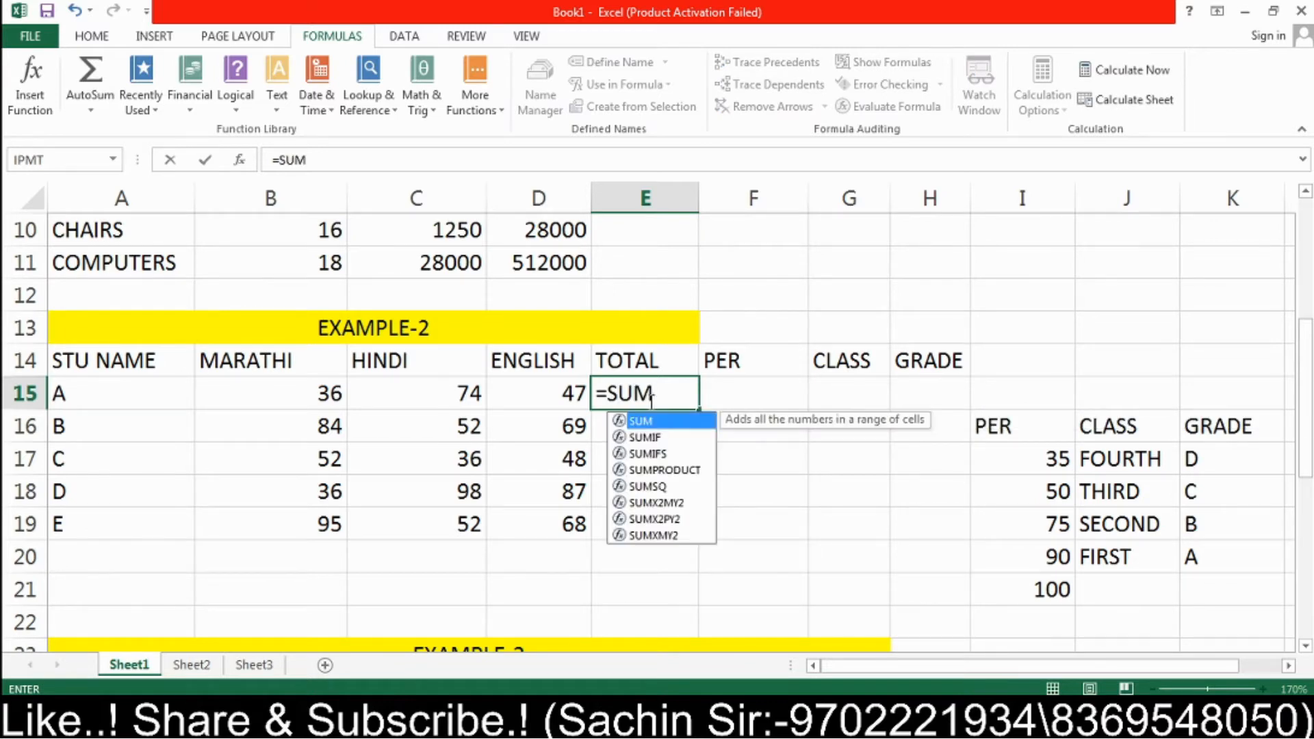
type("(")
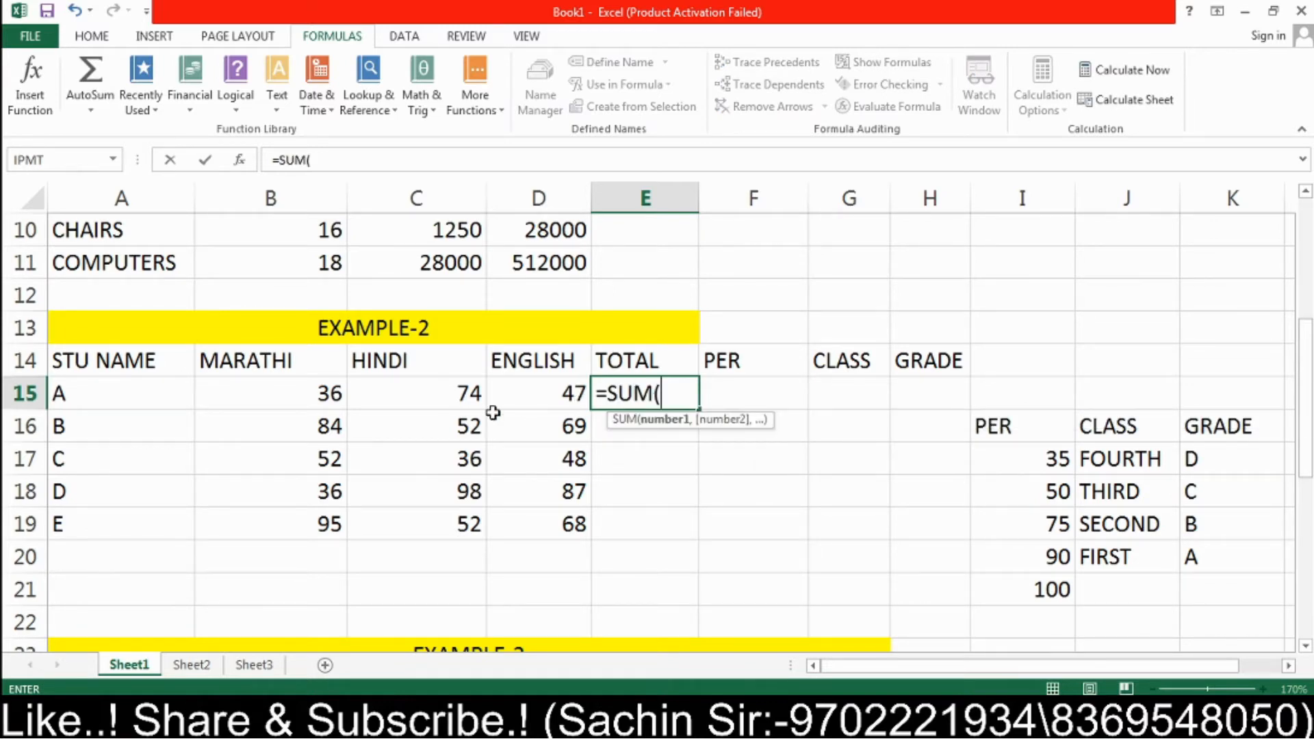
left_click_drag(327, 392, 493, 380)
type(")")
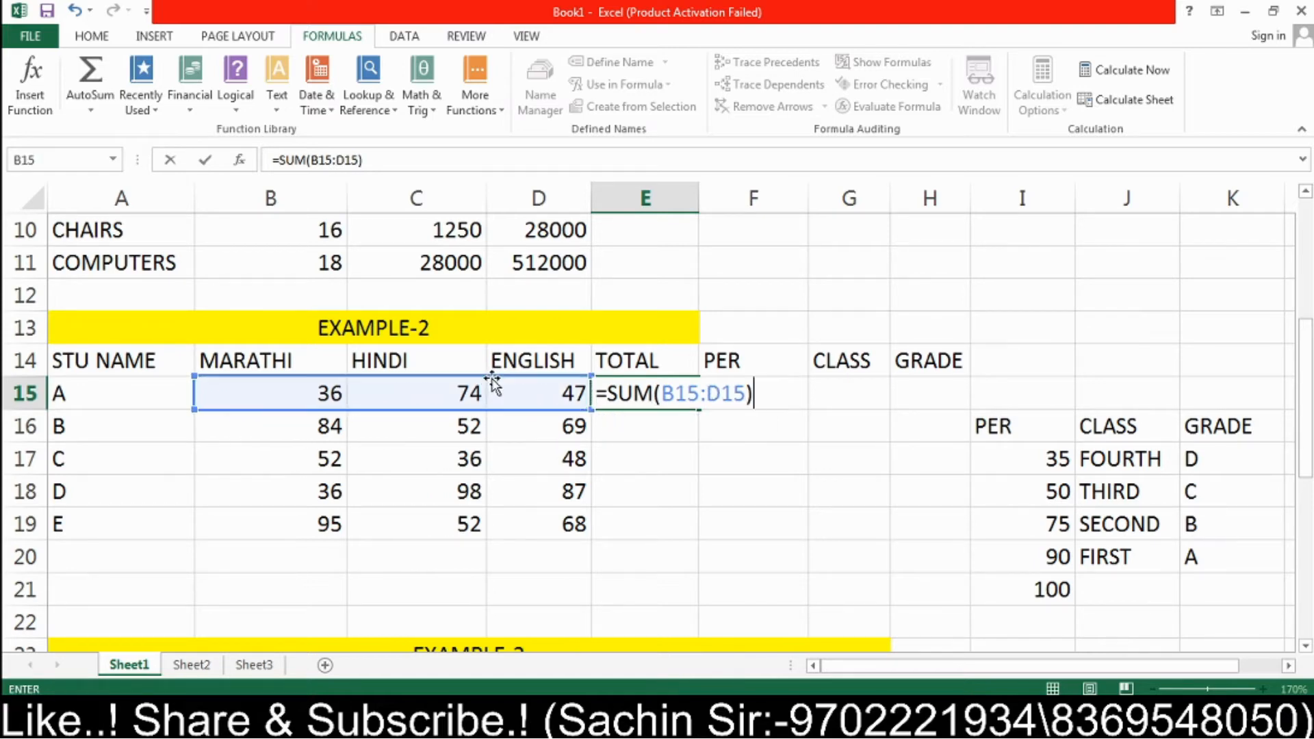
key("Return")
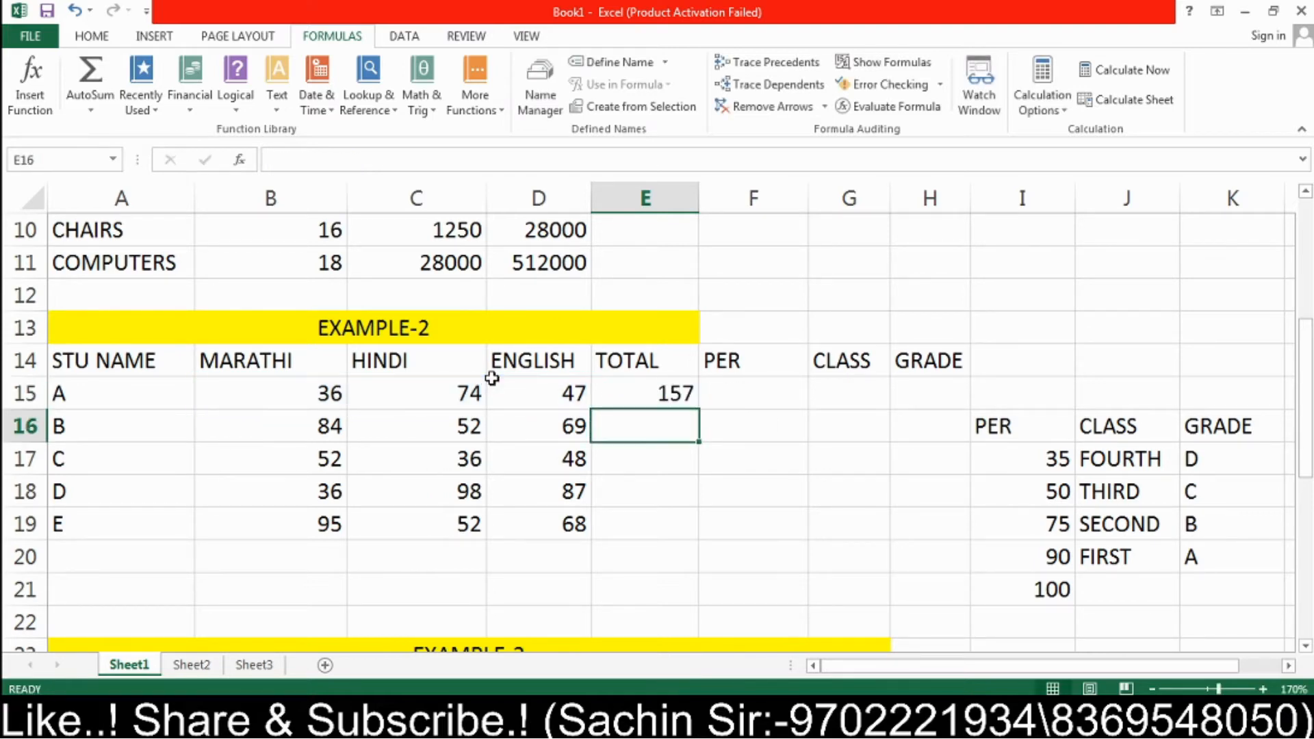
Step: Fill the total formula from E15 down to E19 for the remaining students
left_click(610, 393)
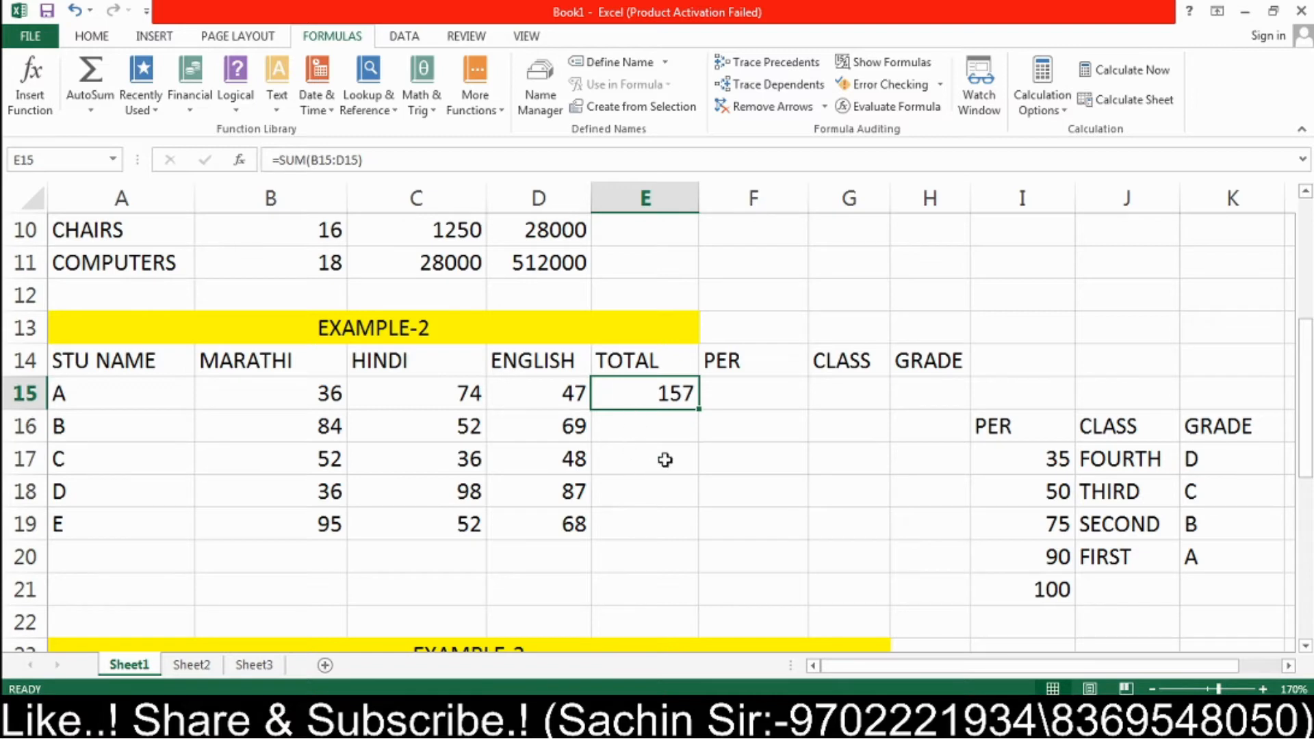
left_click_drag(702, 409, 694, 538)
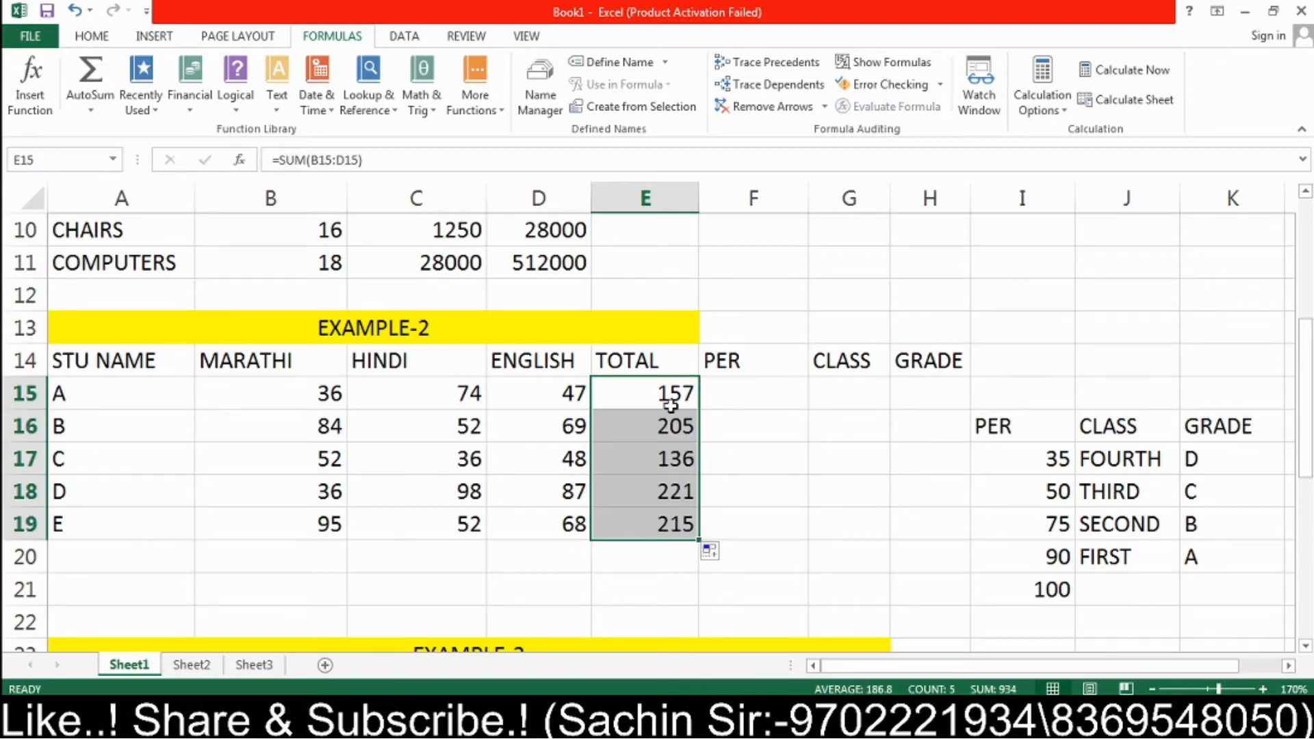
left_click(670, 391)
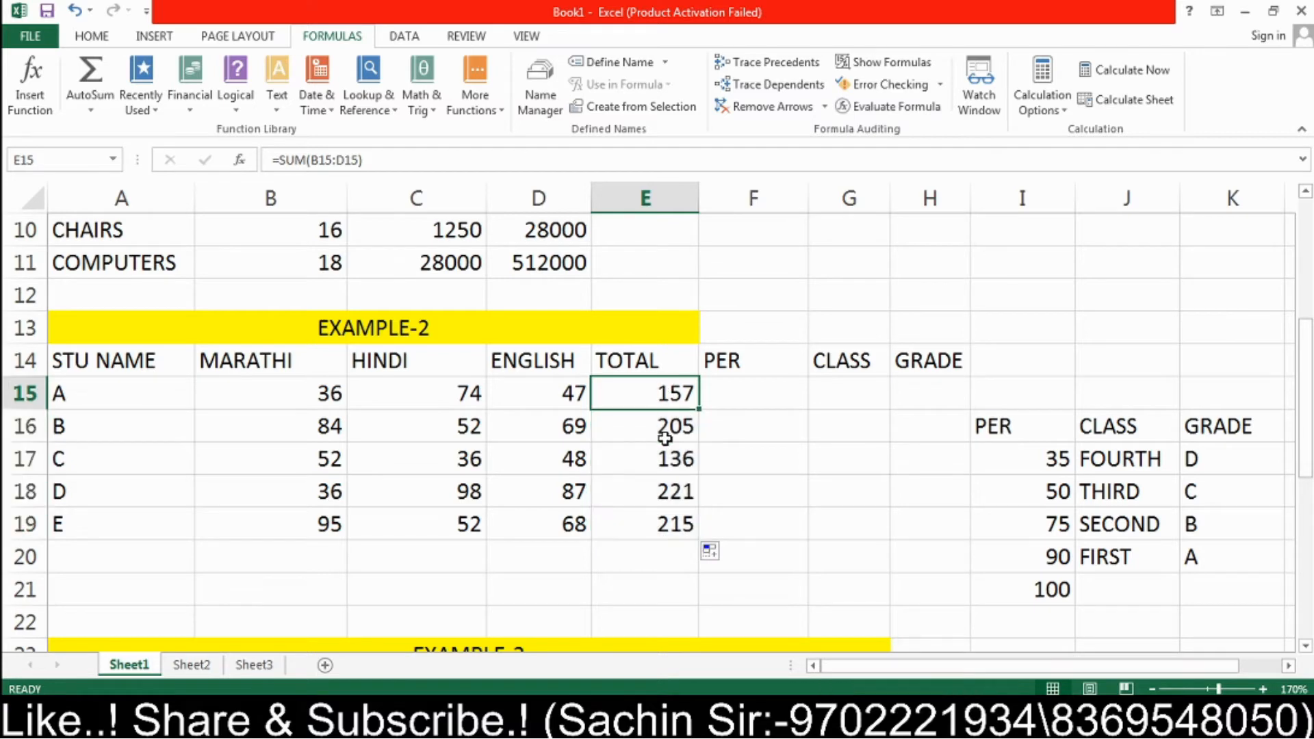
Step: Enter =E15*100/300 in F15 for student A's percentage and fill the formula down to F19
left_click(742, 393)
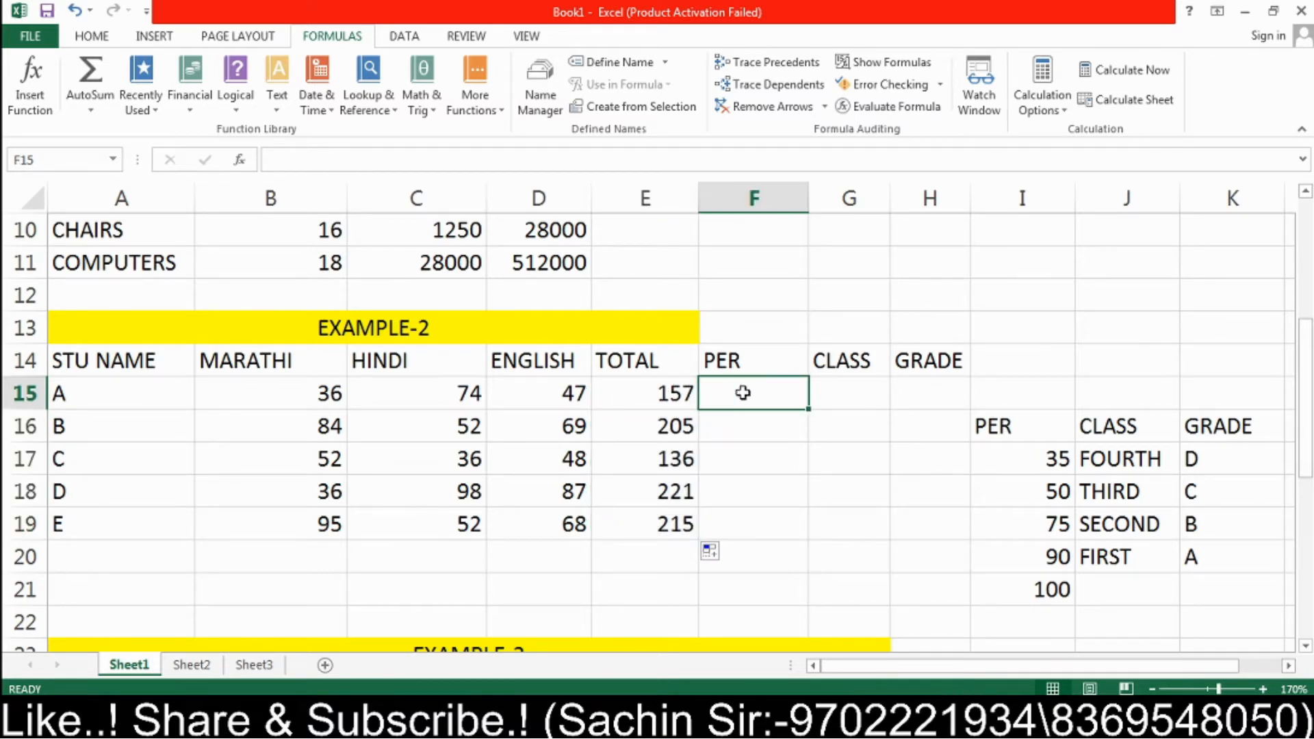
type("=")
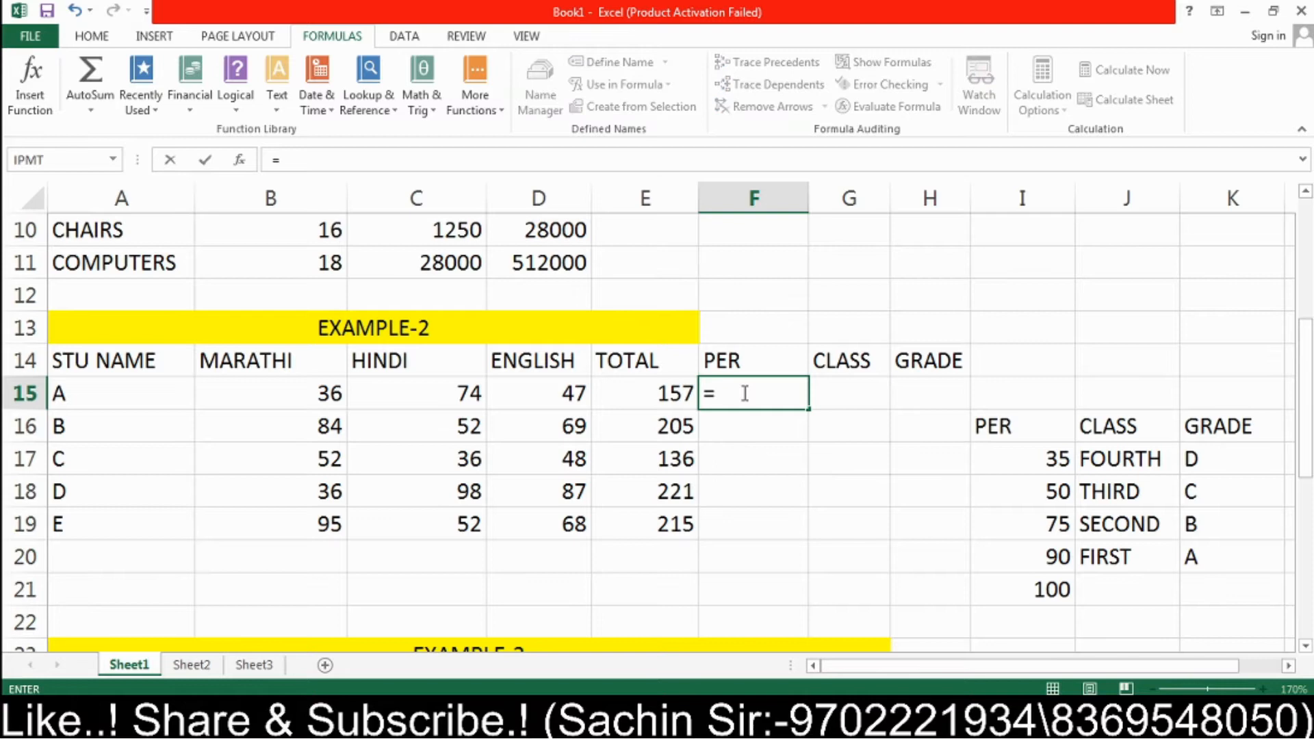
left_click(671, 392)
type("*")
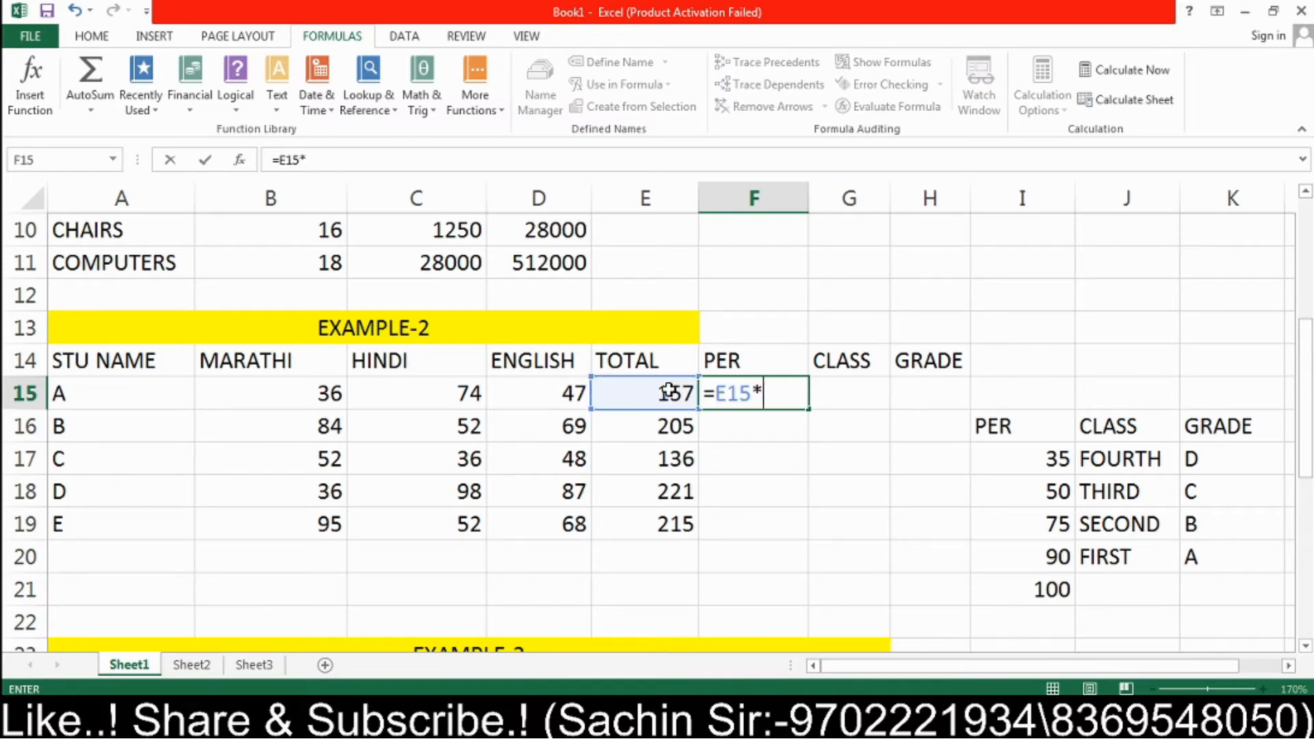
type("100/300")
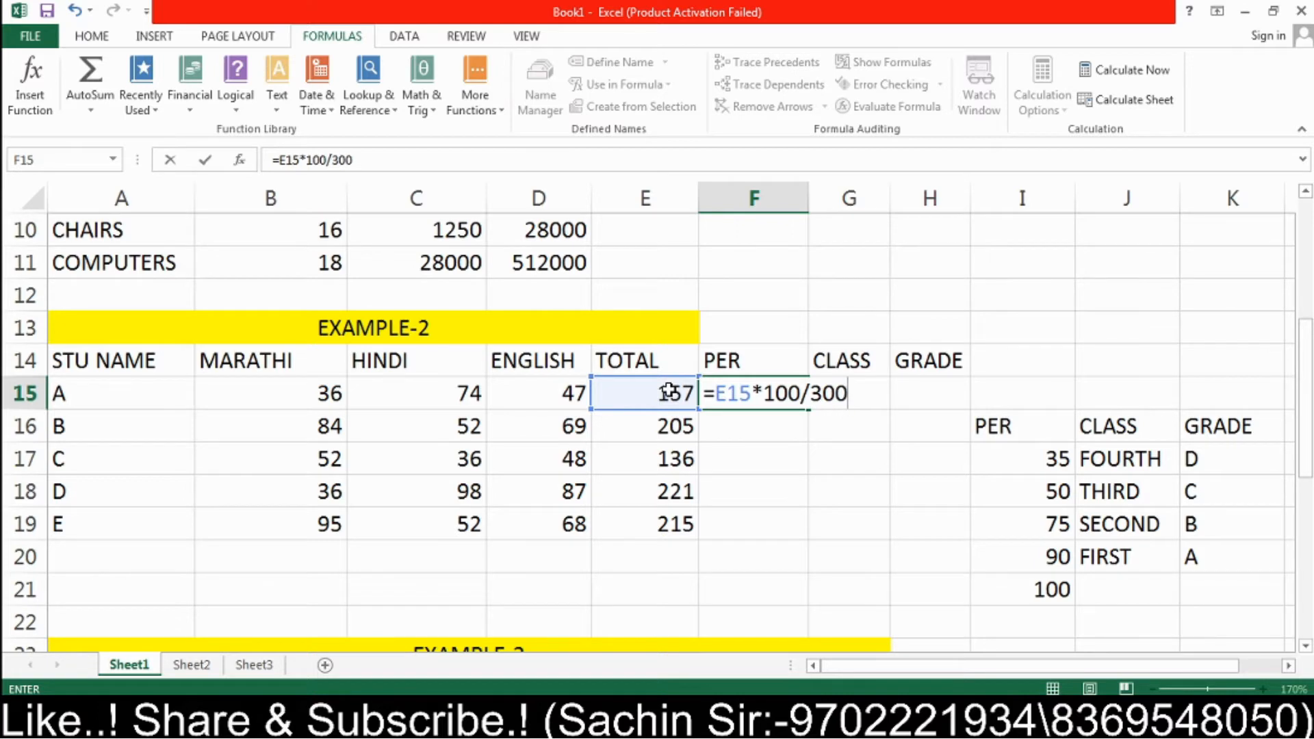
key("Return")
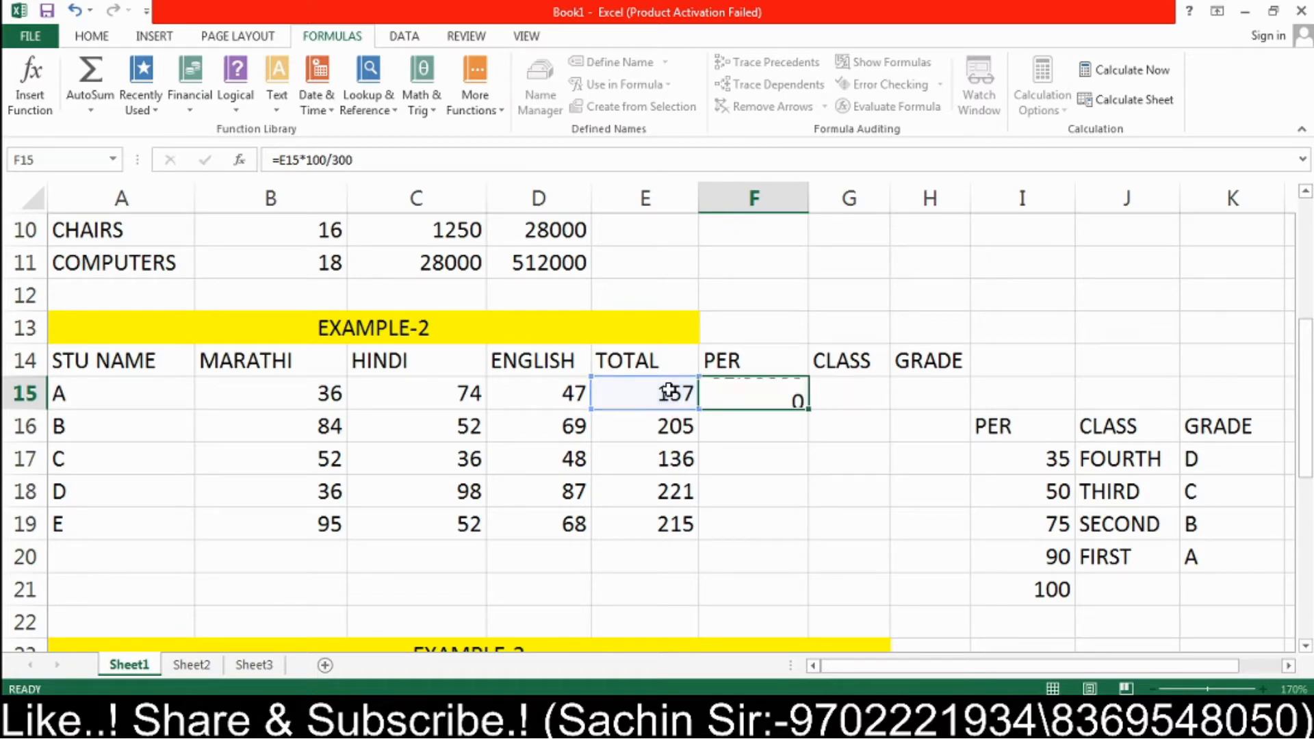
left_click(739, 394)
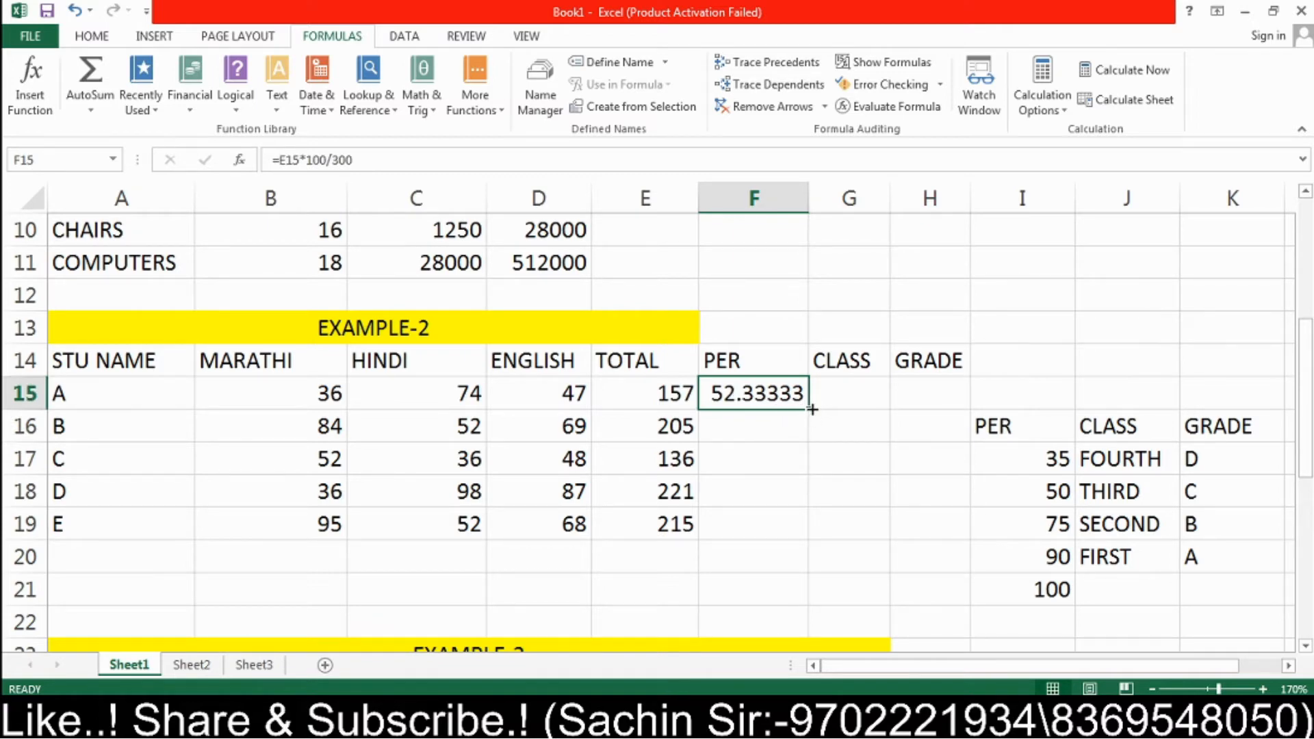
left_click_drag(812, 408, 807, 544)
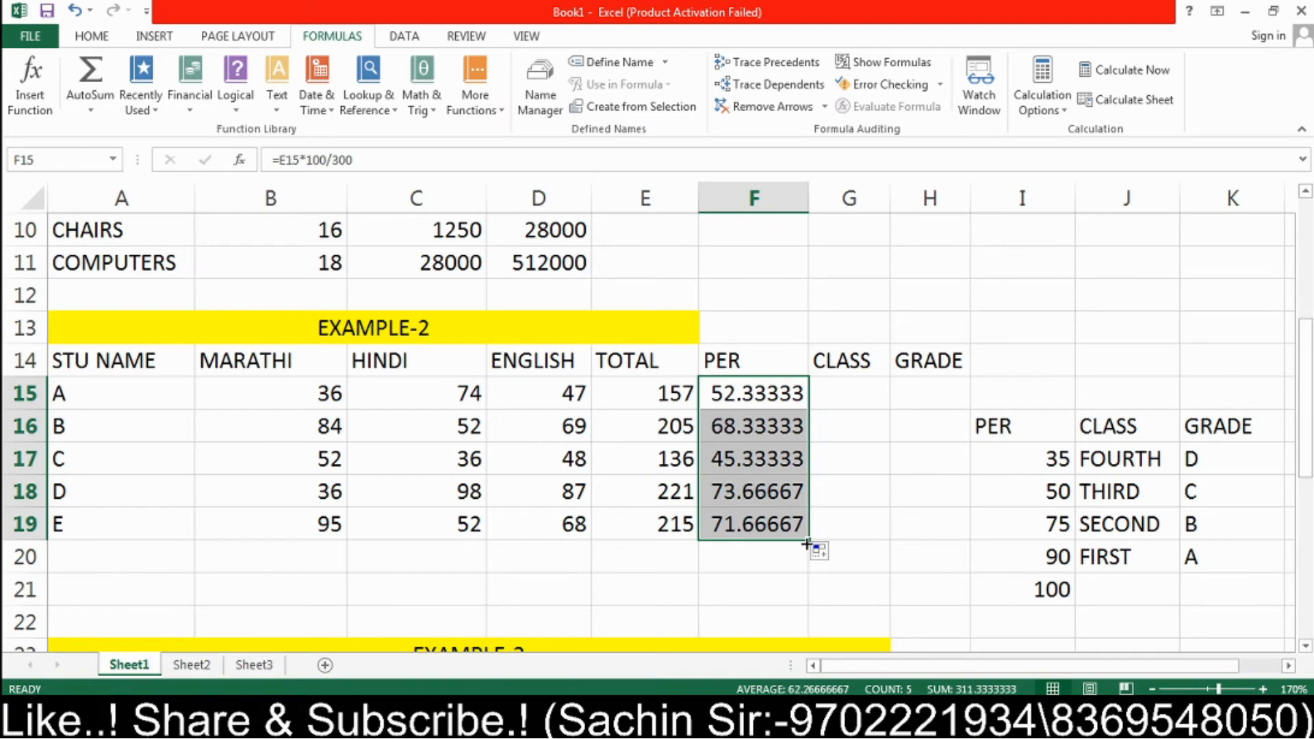
Step: Enter =VLOOKUP(F15,I16:K21,2) in G15 to look up student A's class in the percentage table
left_click(866, 392)
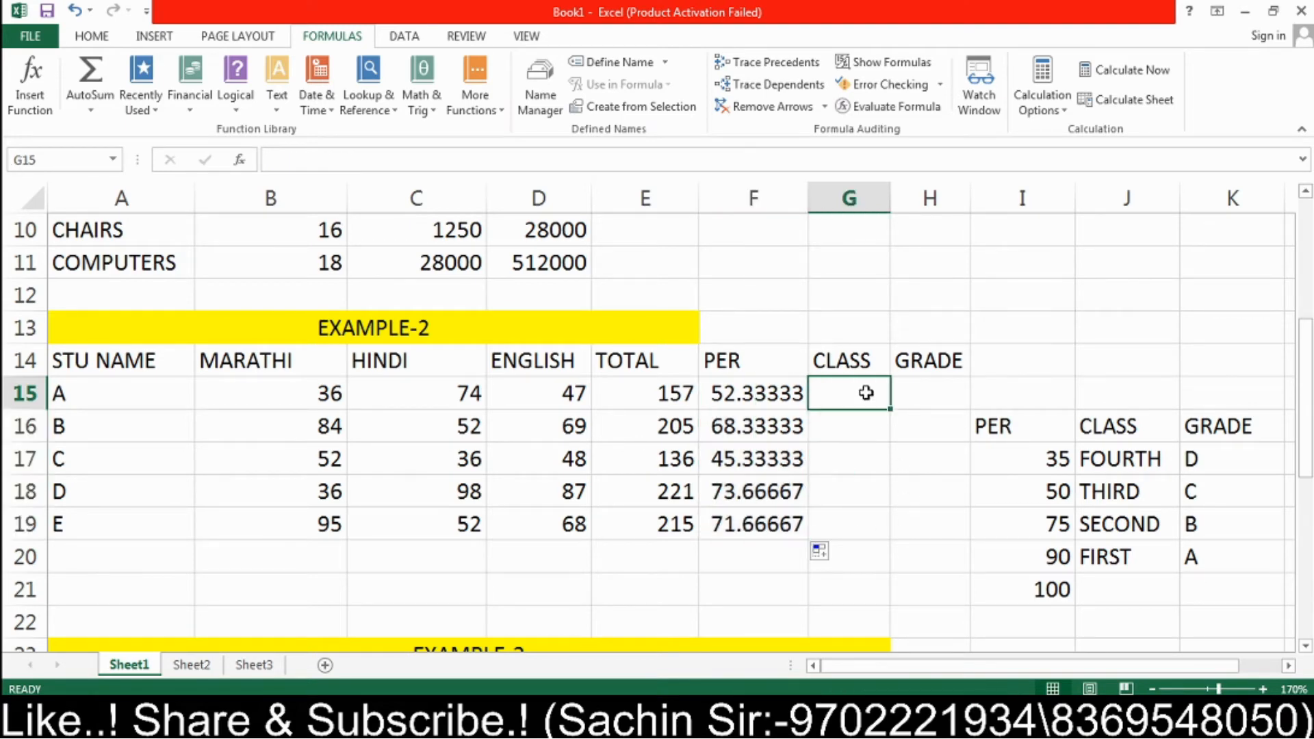
left_click_drag(998, 426, 1212, 576)
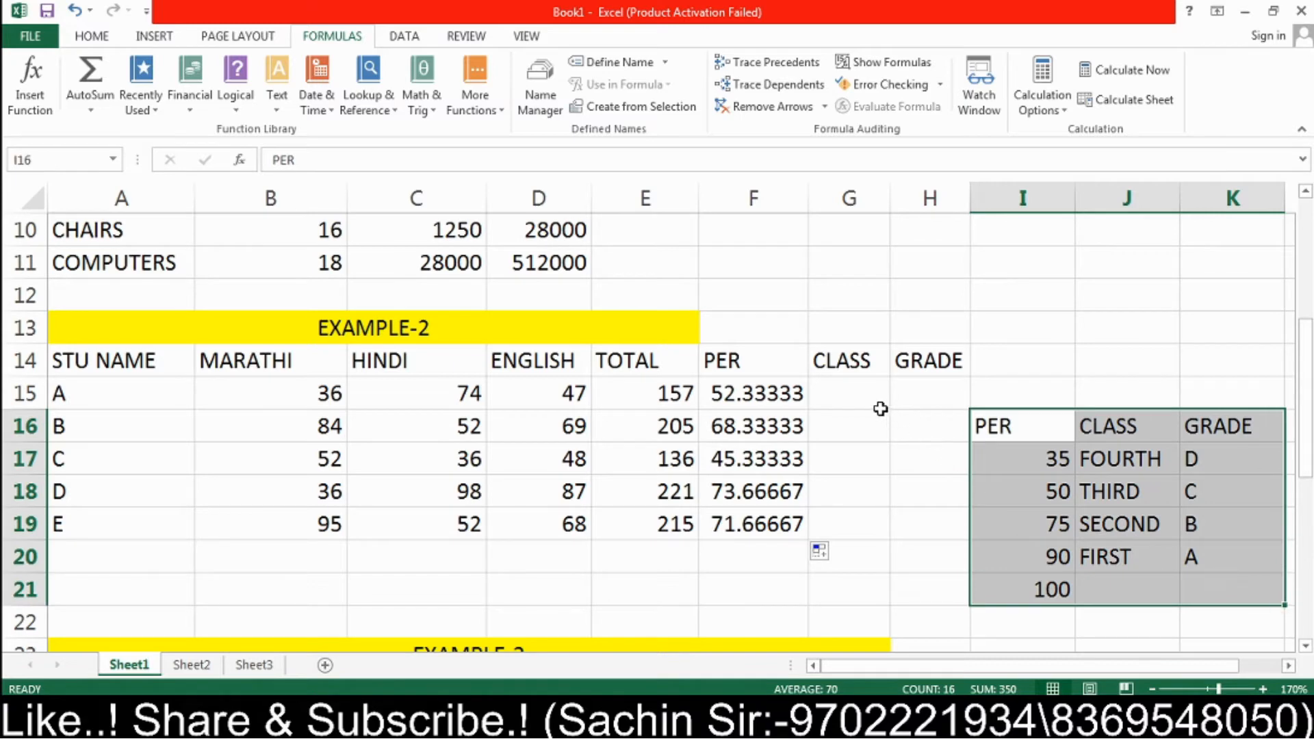
left_click(874, 400)
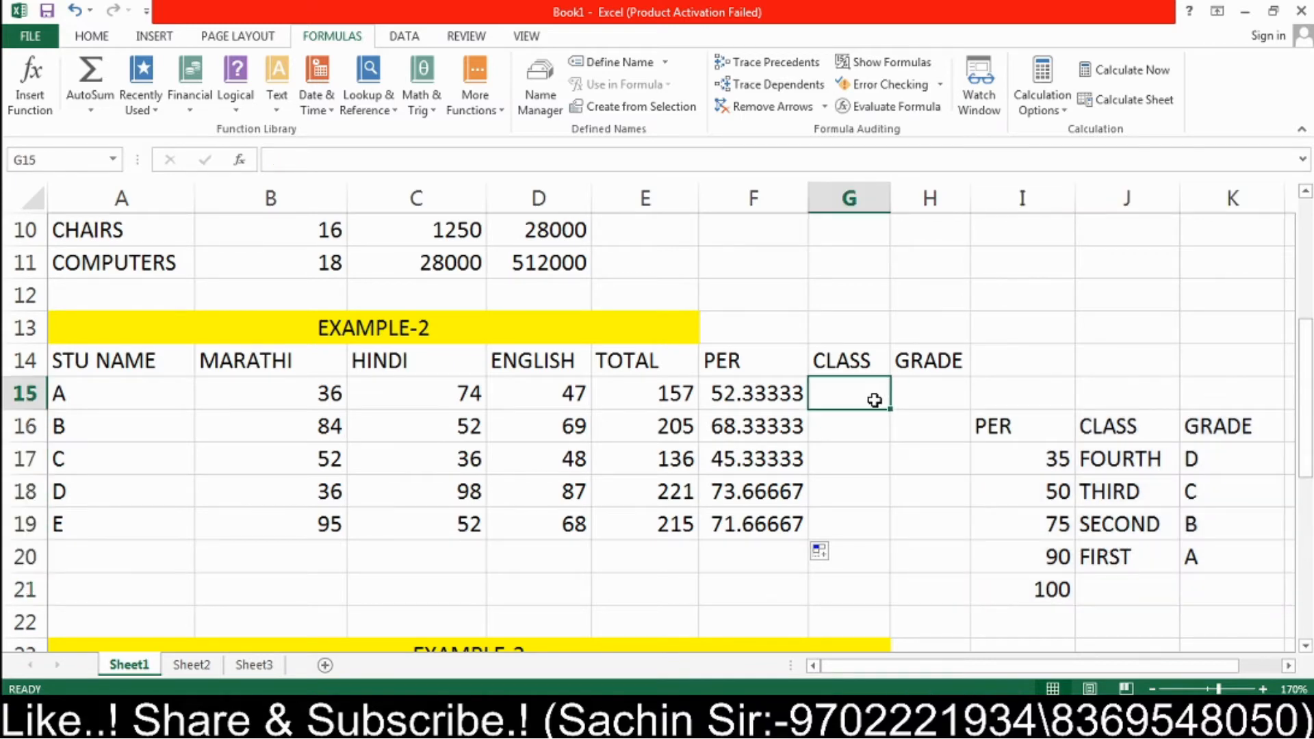
type("=")
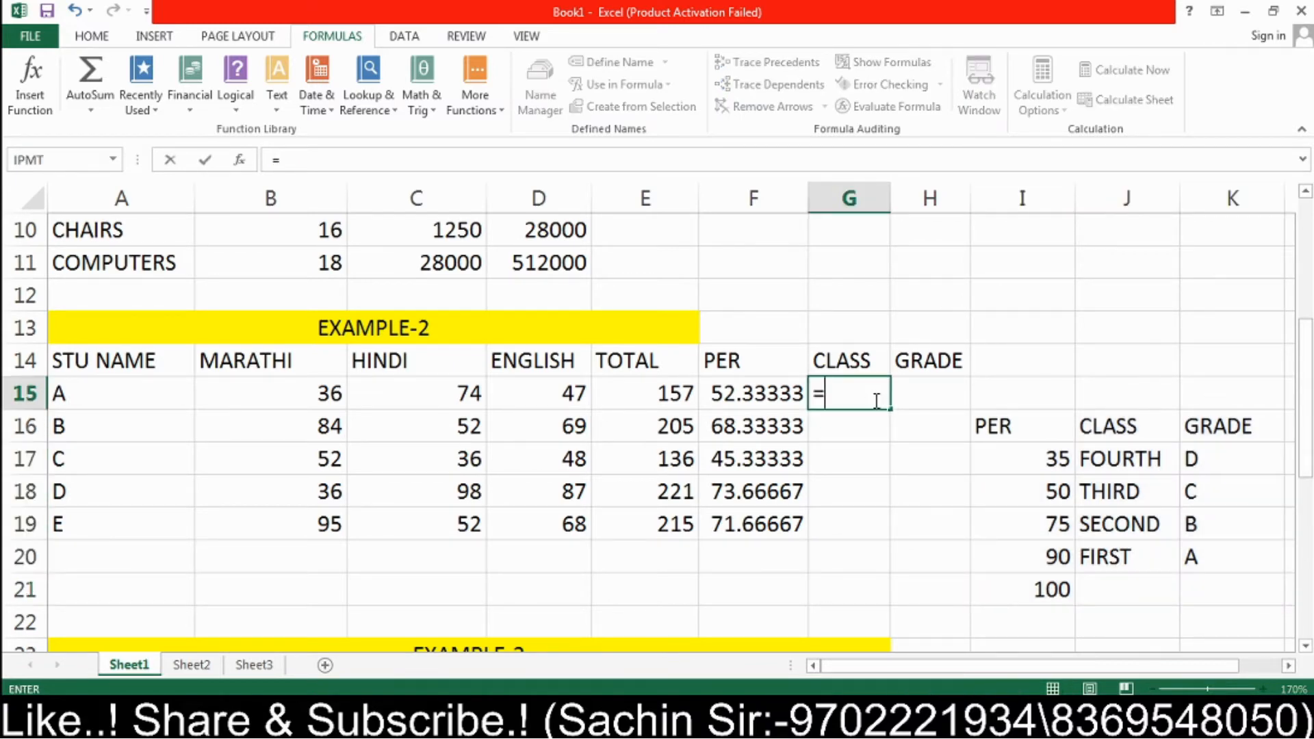
type("VLOO")
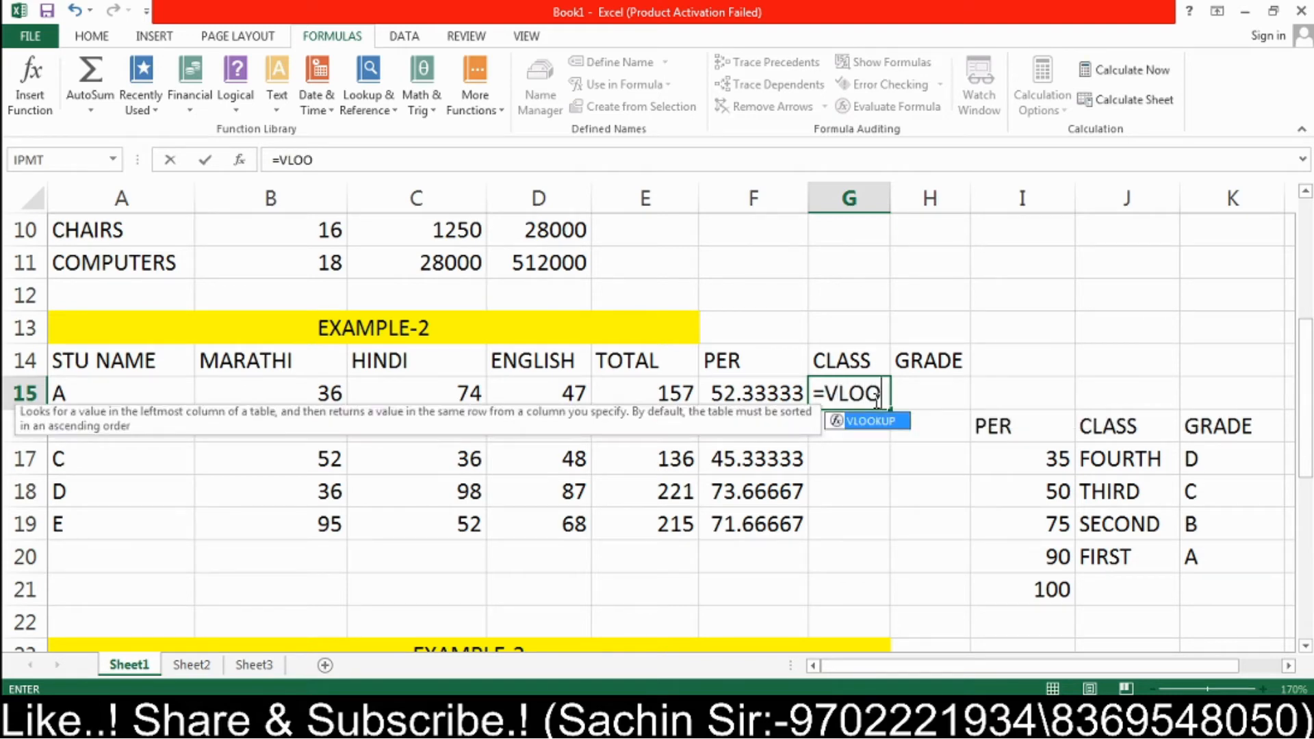
type("KUP")
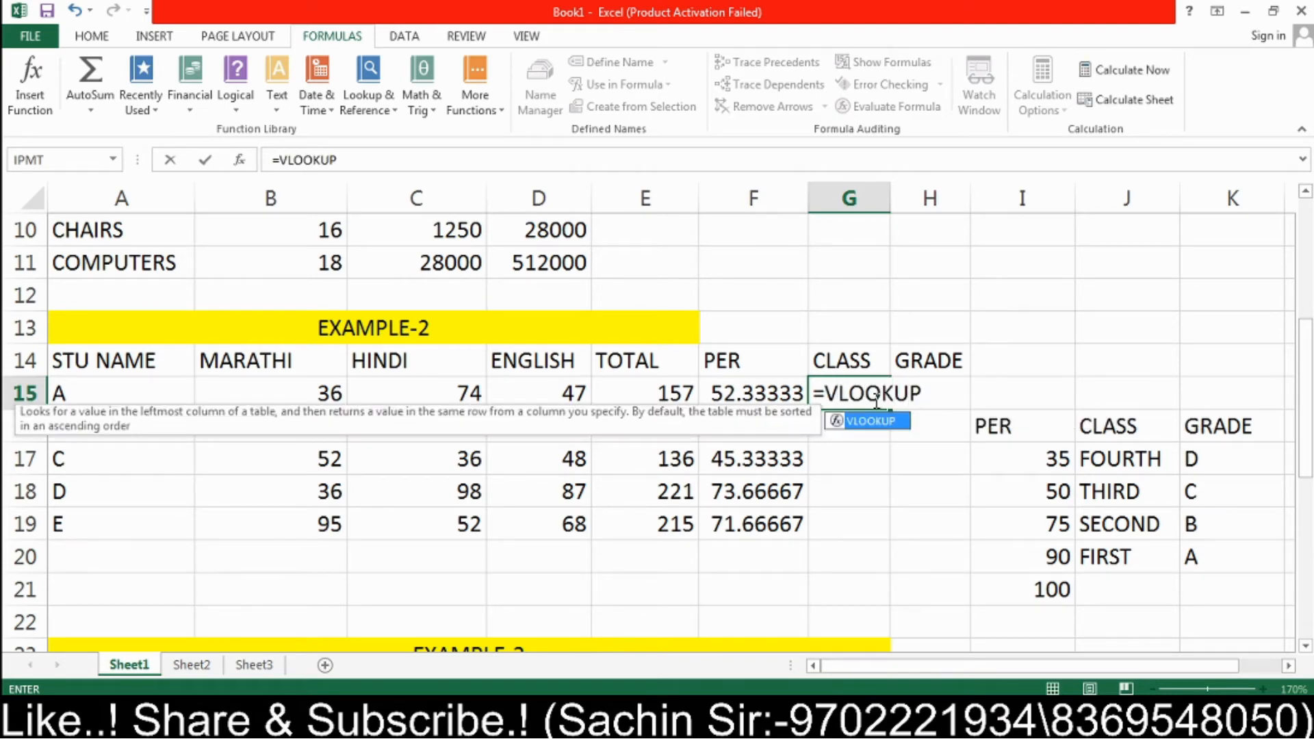
type("(")
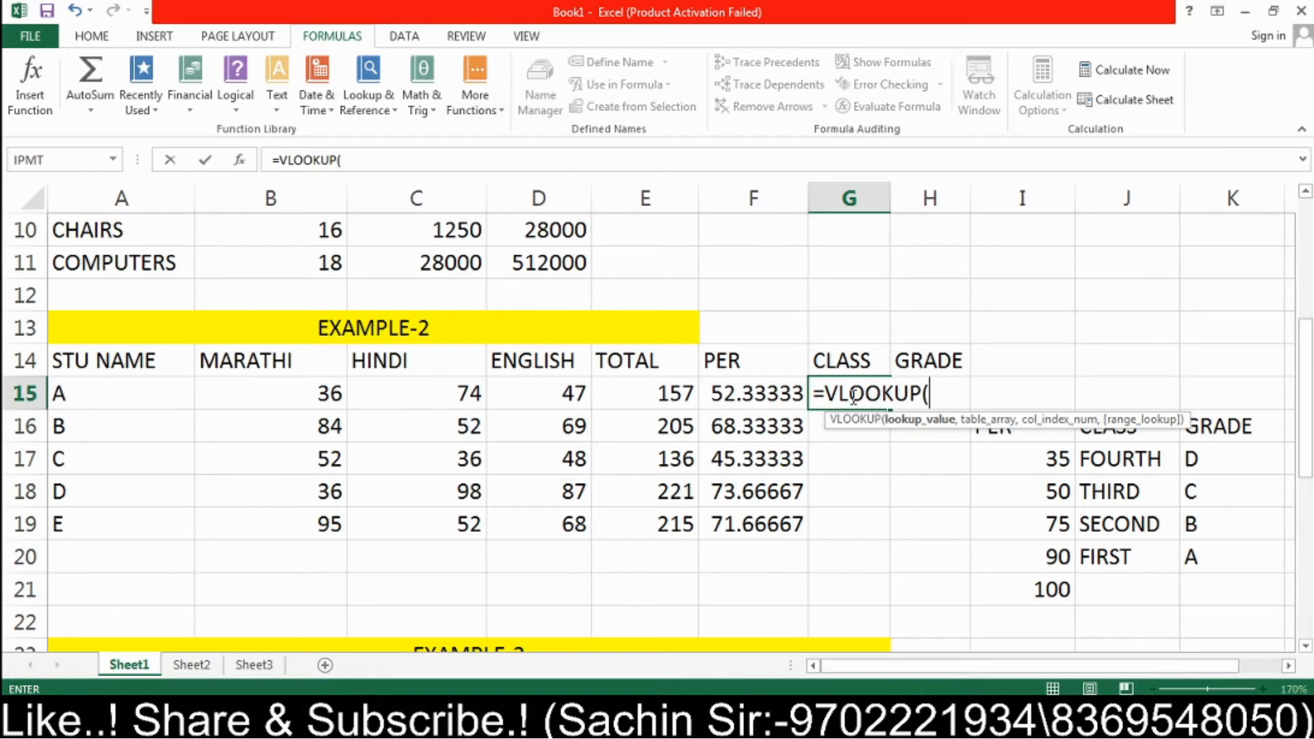
left_click(772, 393)
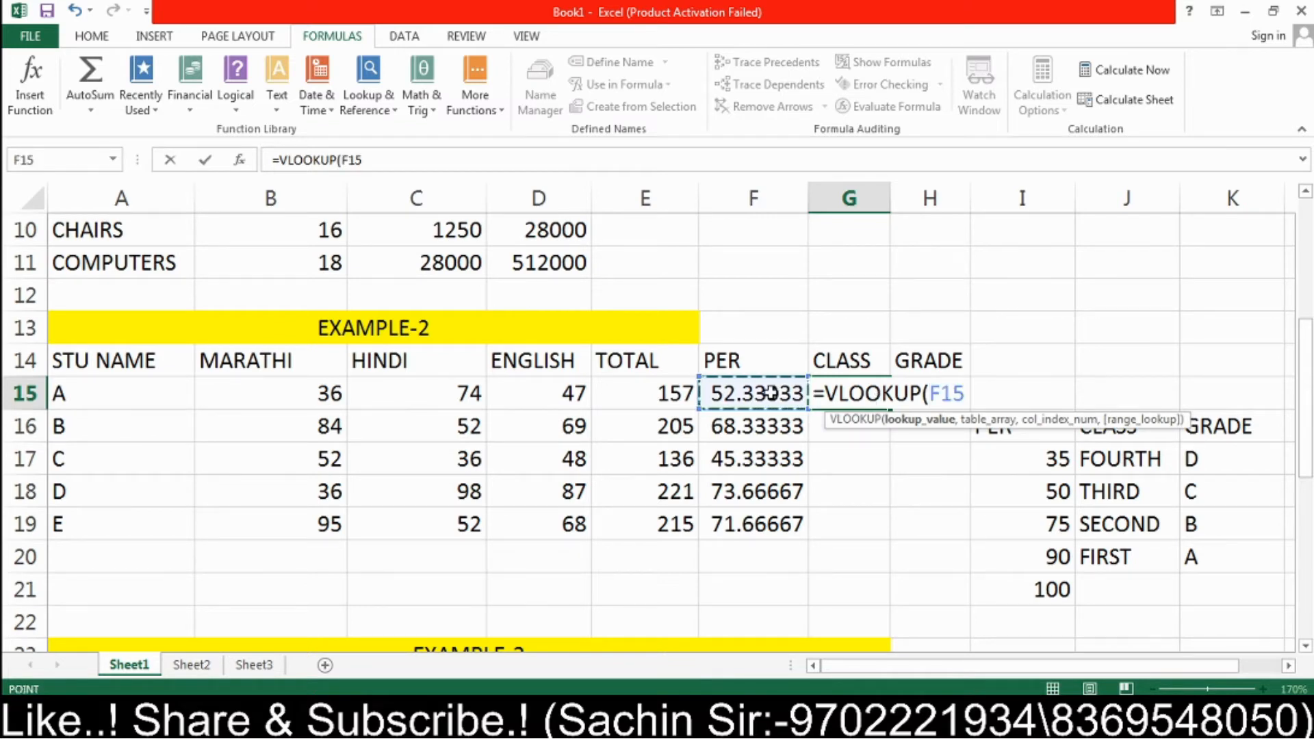
type(",")
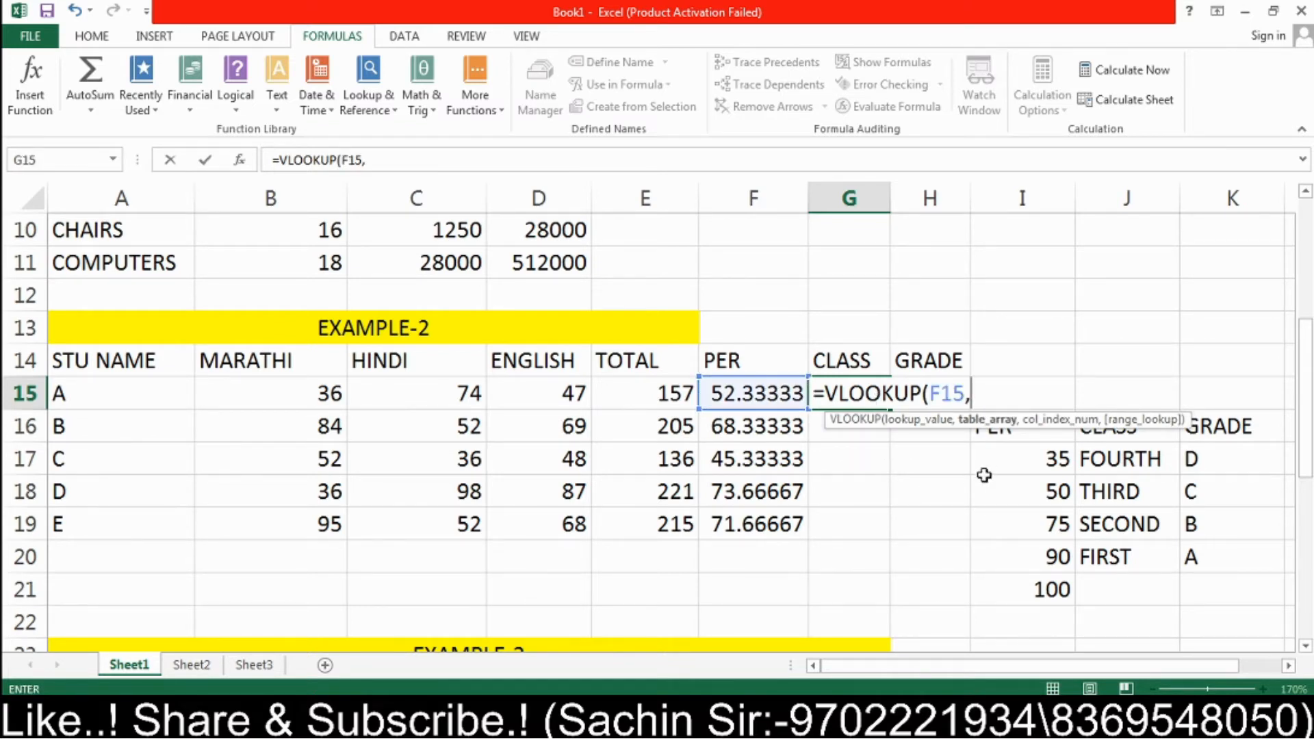
left_click_drag(1005, 435, 1212, 584)
type(",")
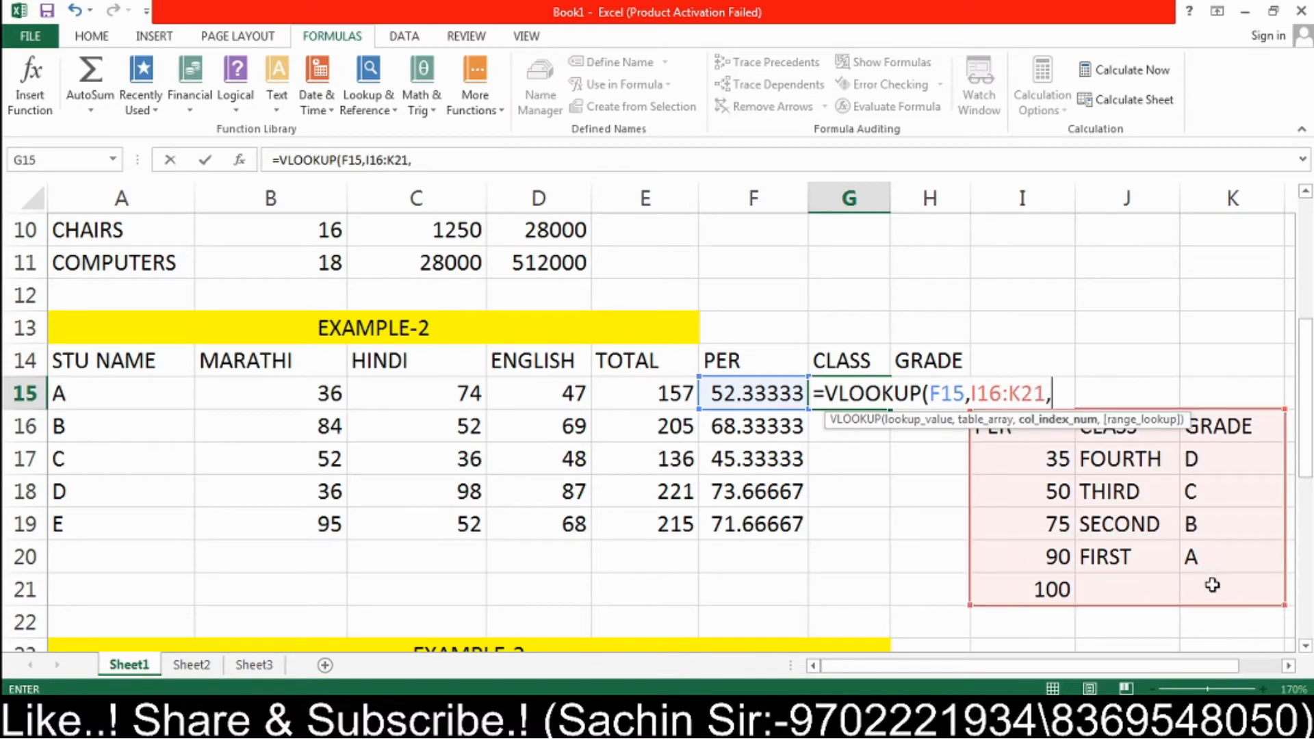
type("2)")
key("Return")
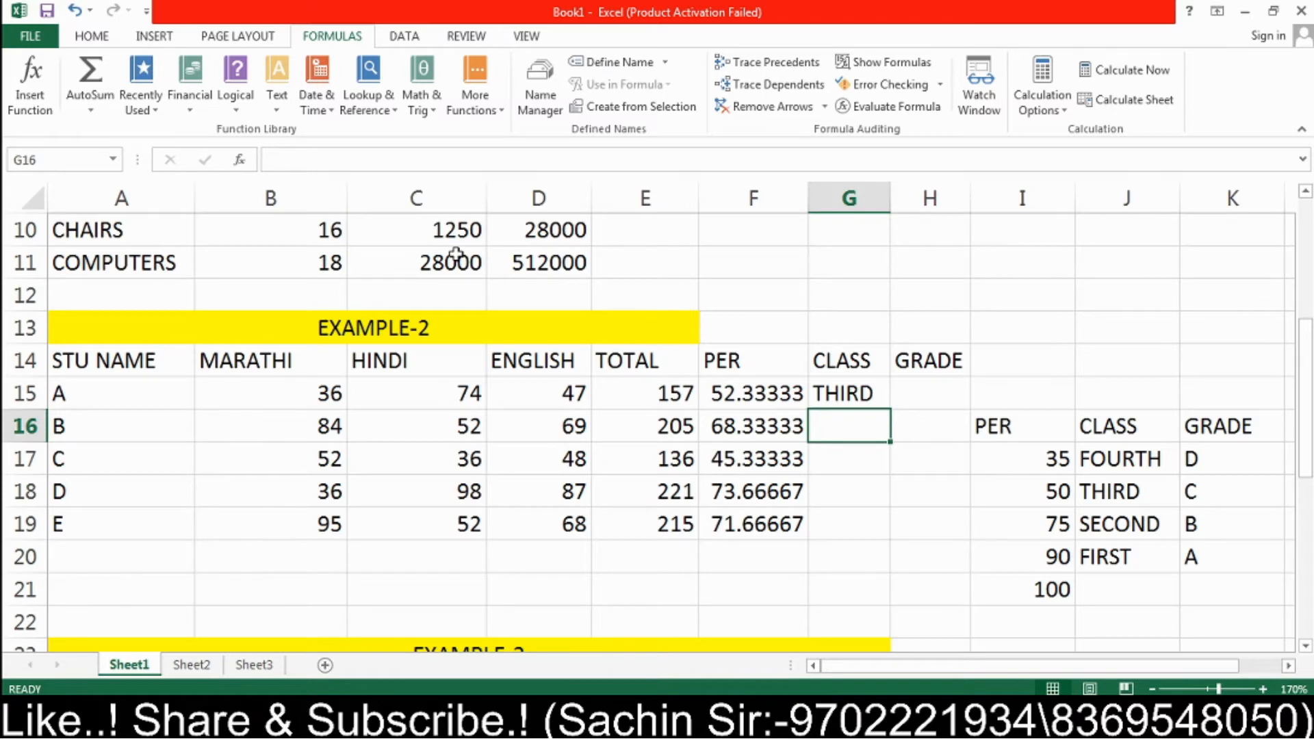
Step: Try filling the class lookup with its relative table range from G15 down to G19, and clear G16:G19
left_click(864, 403)
left_click_drag(889, 410, 886, 545)
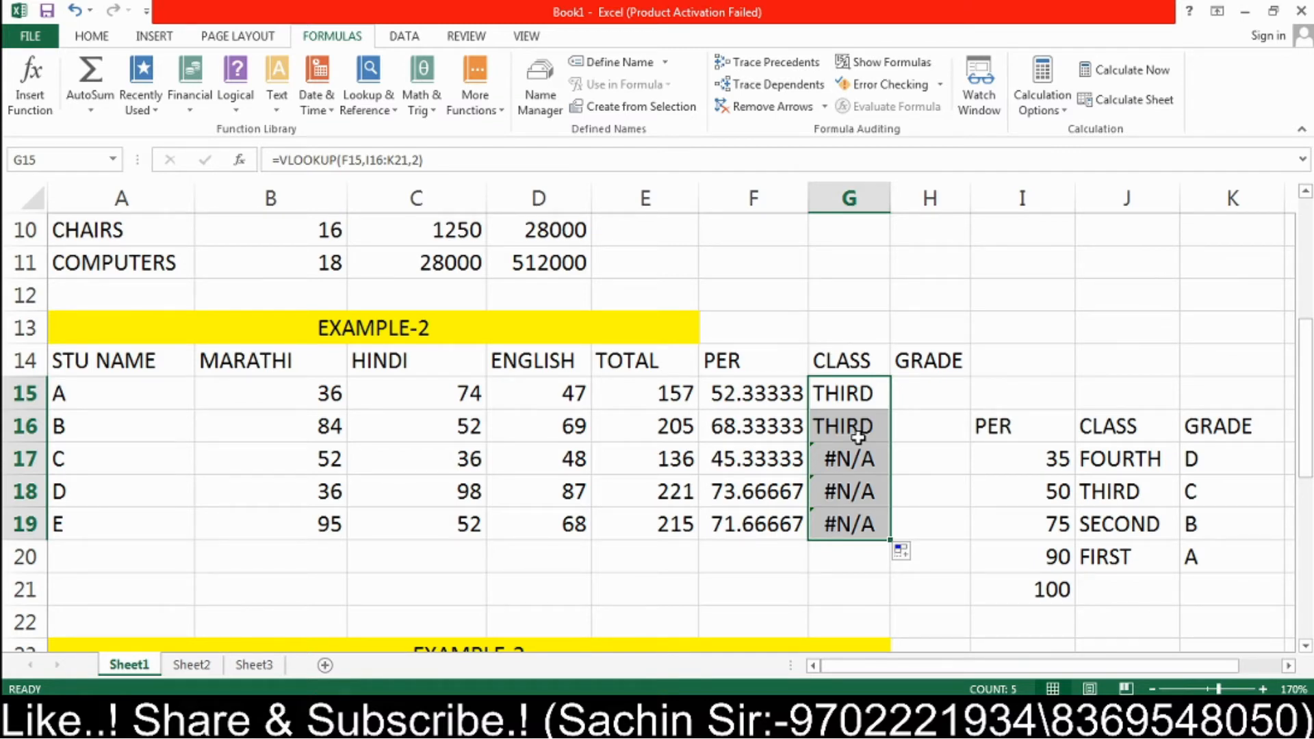
left_click_drag(857, 437, 851, 523)
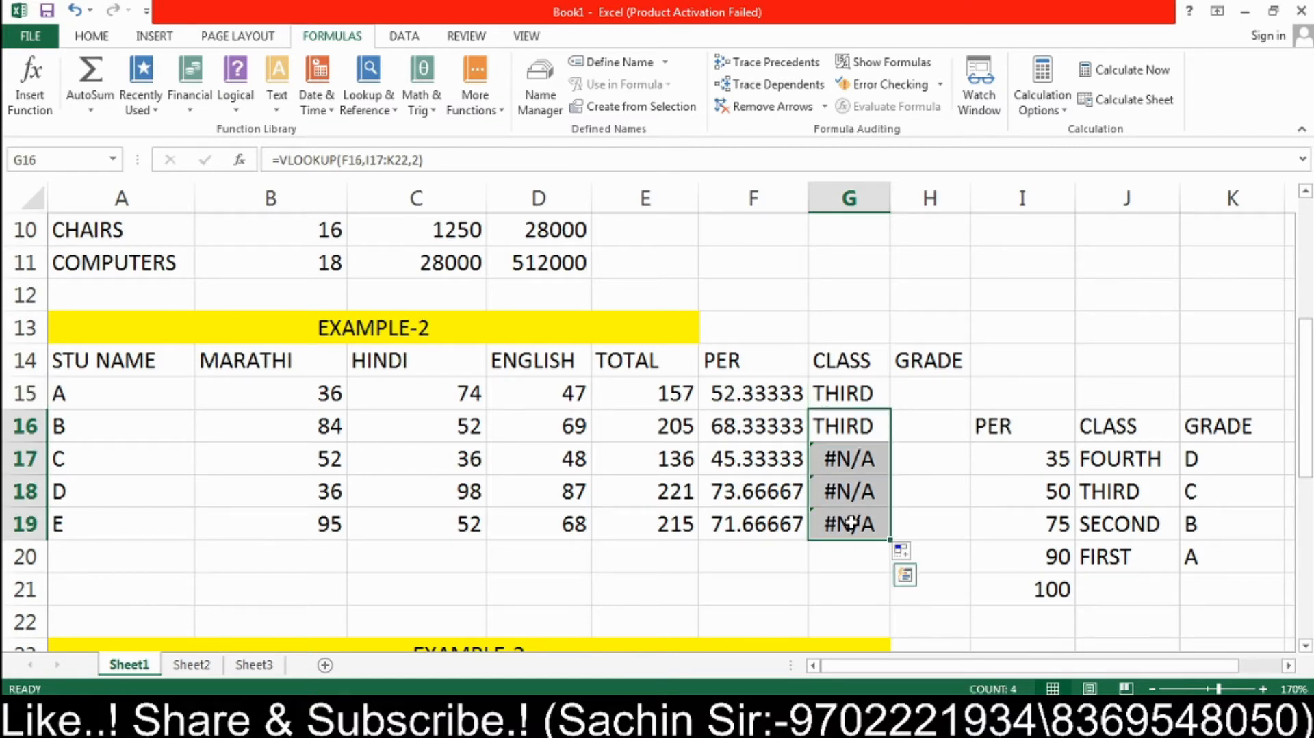
key("Delete")
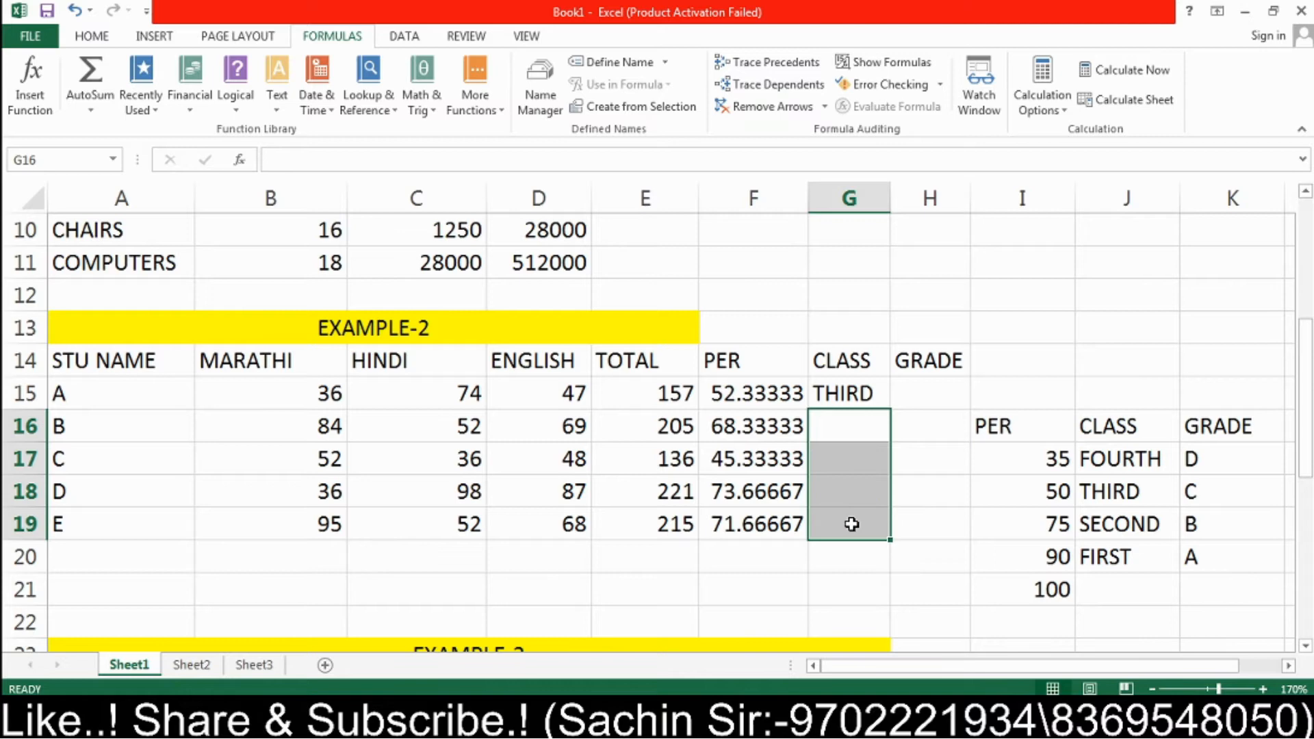
Step: Make the table range in G15's class lookup absolute as $I$16:$K$21 and fill the formula down to G19
left_click(849, 392)
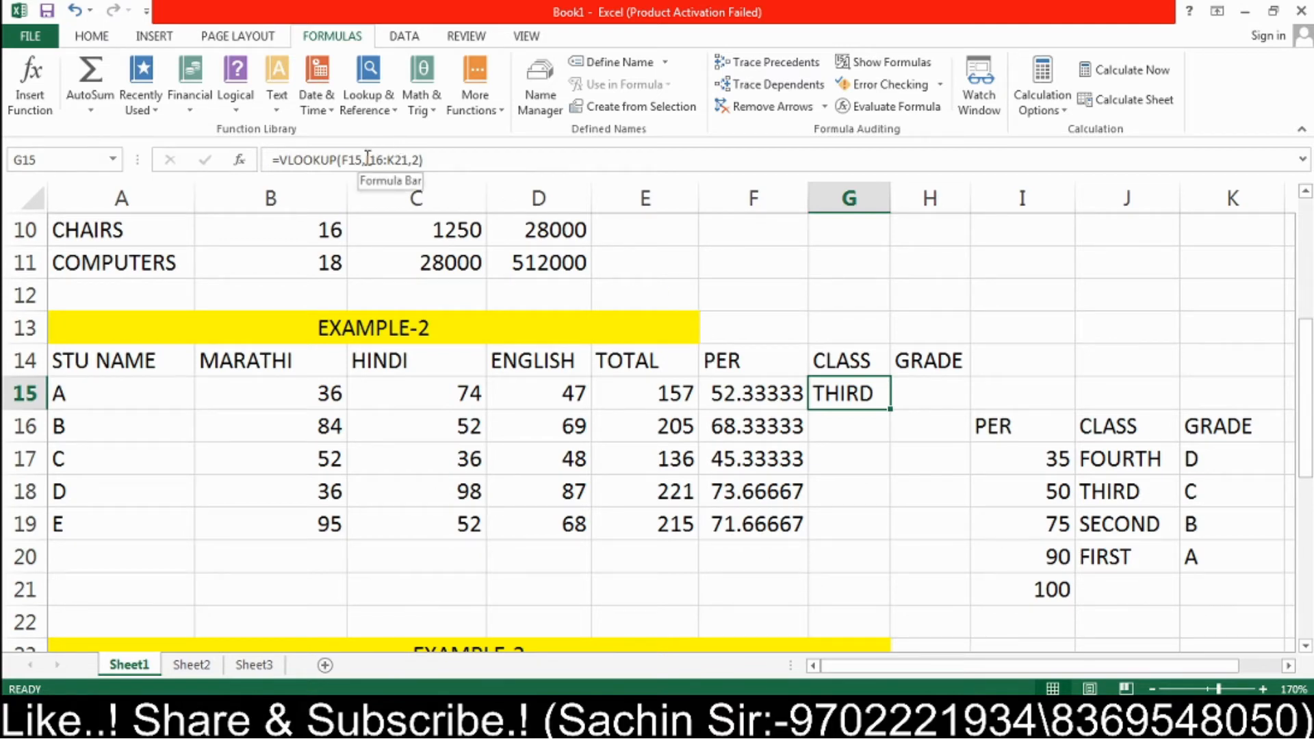
left_click_drag(366, 160, 409, 159)
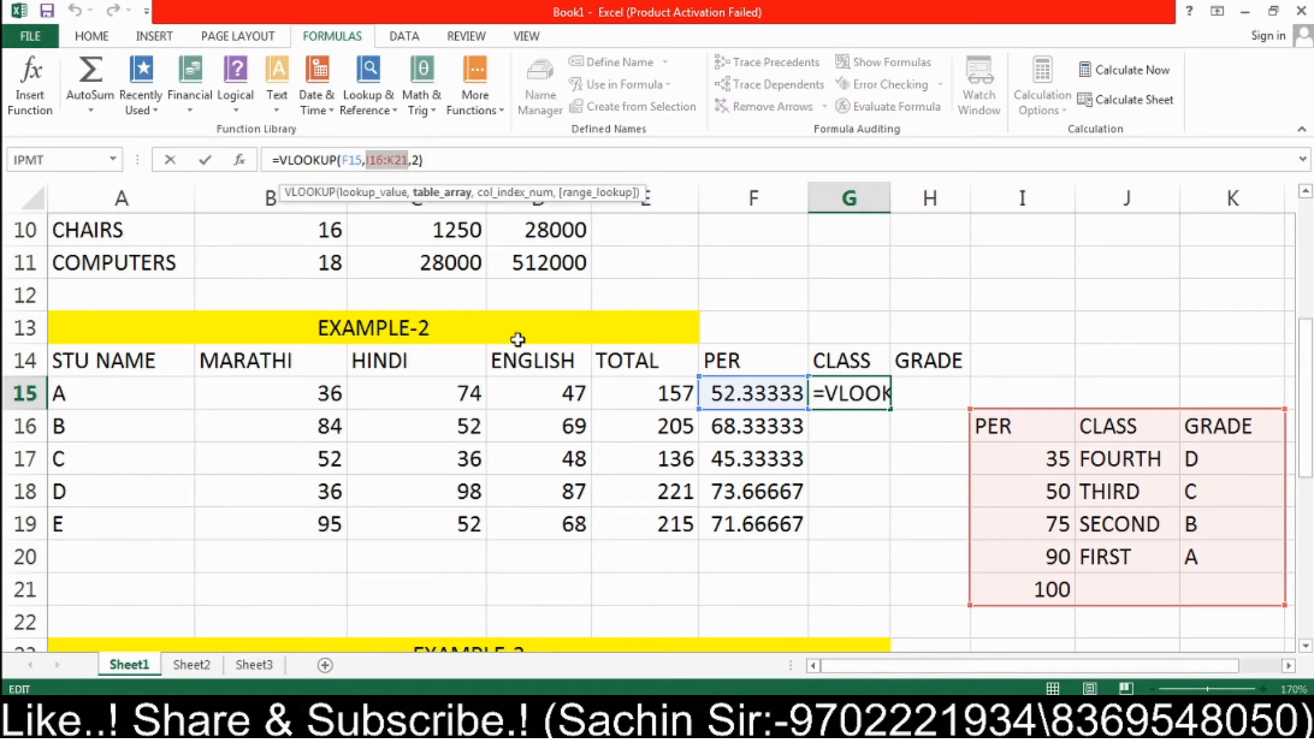
key("F4")
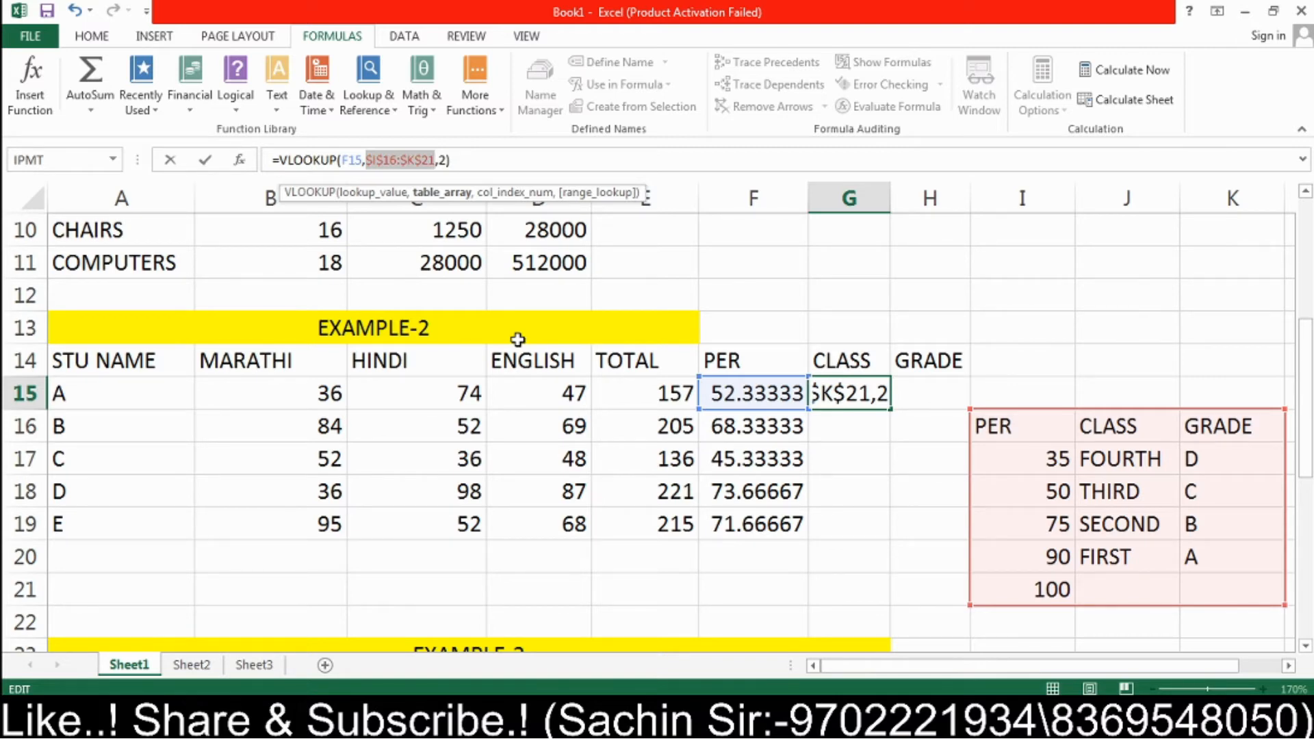
key("Return")
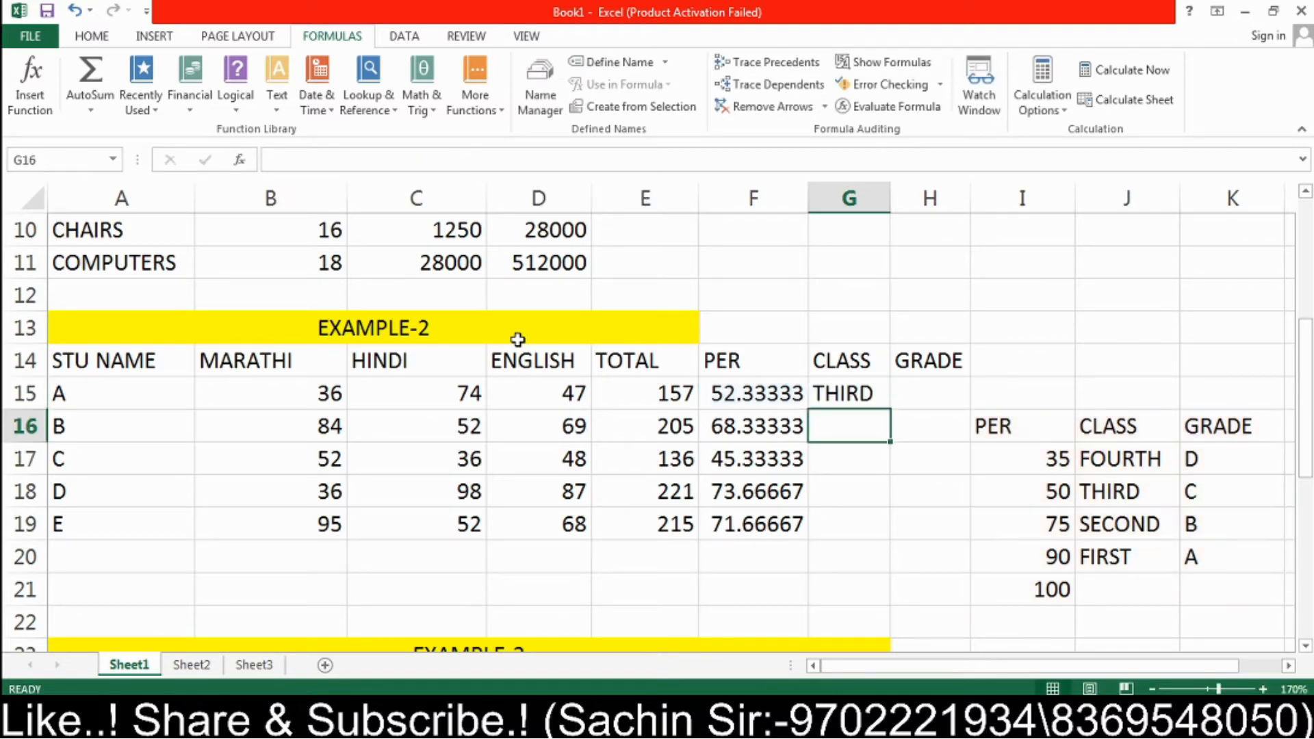
left_click(846, 392)
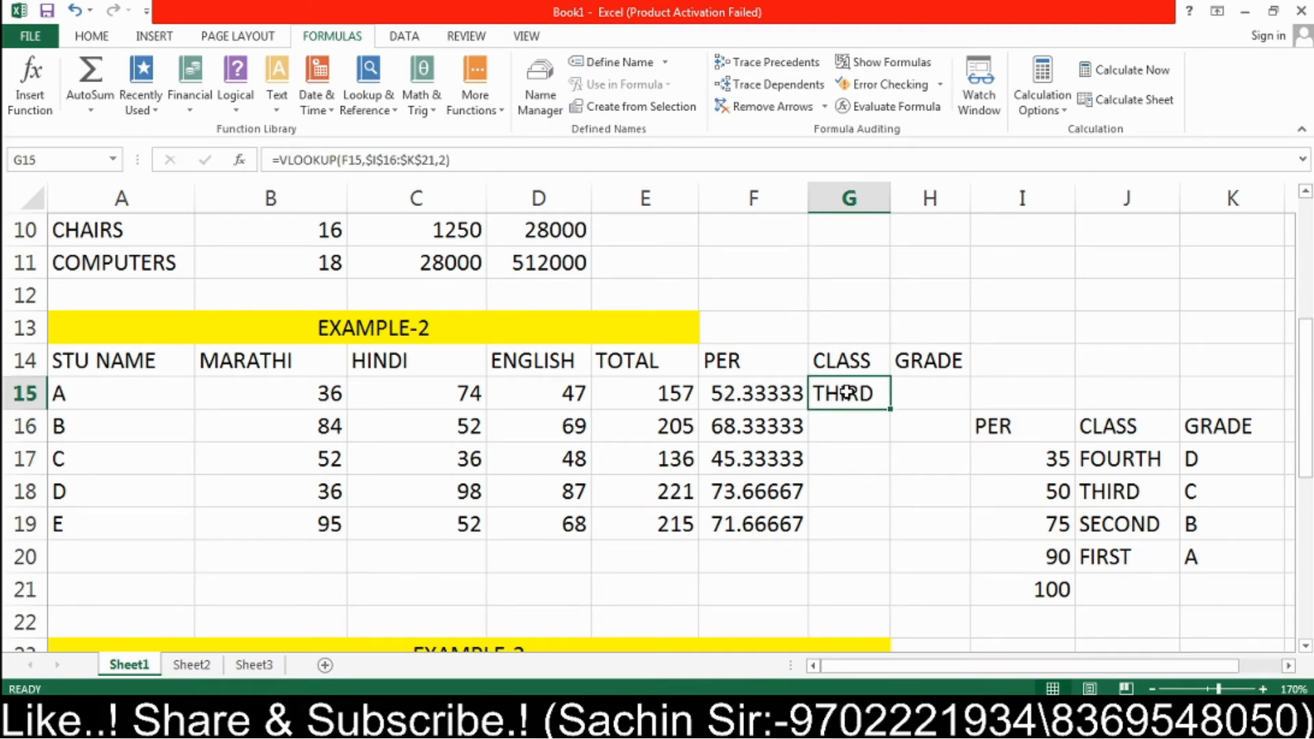
left_click_drag(893, 409, 887, 534)
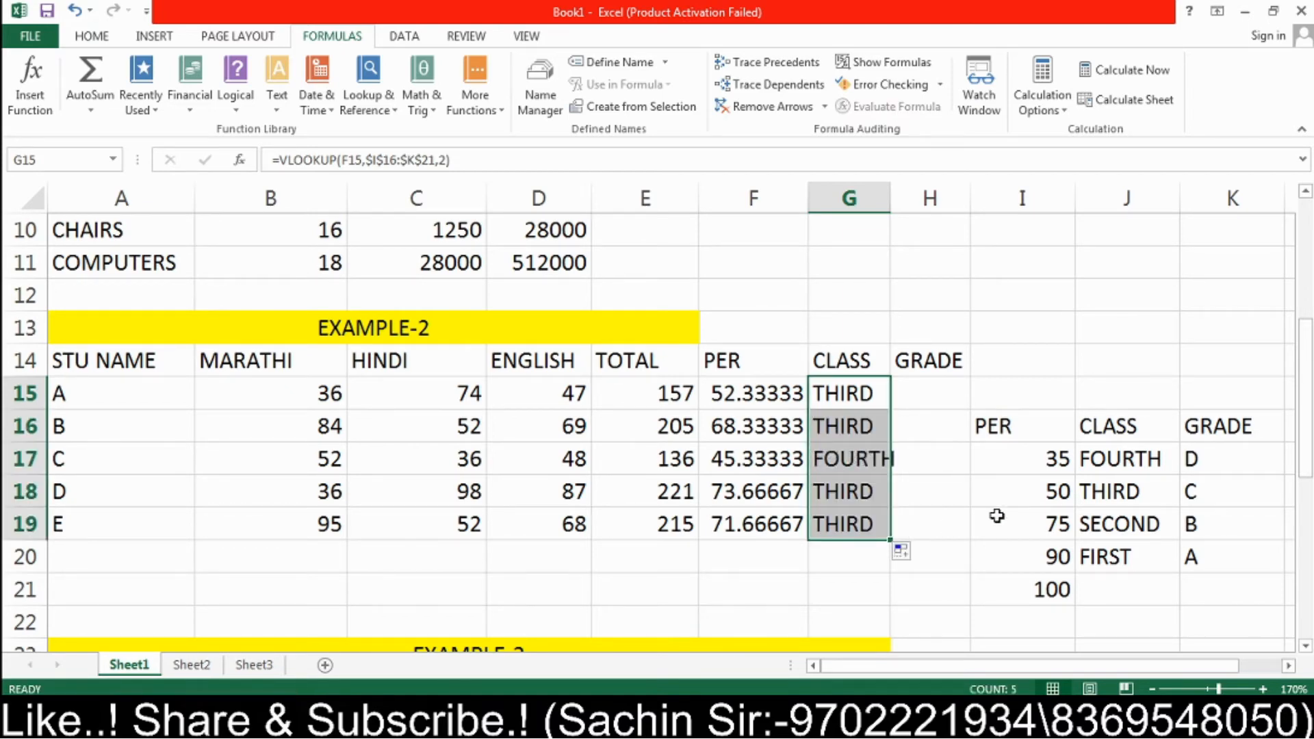
Step: Enter =VLOOKUP(F15,I16:K21,3) in H15 to look up student A's grade in the percentage table
left_click(931, 397)
type("=")
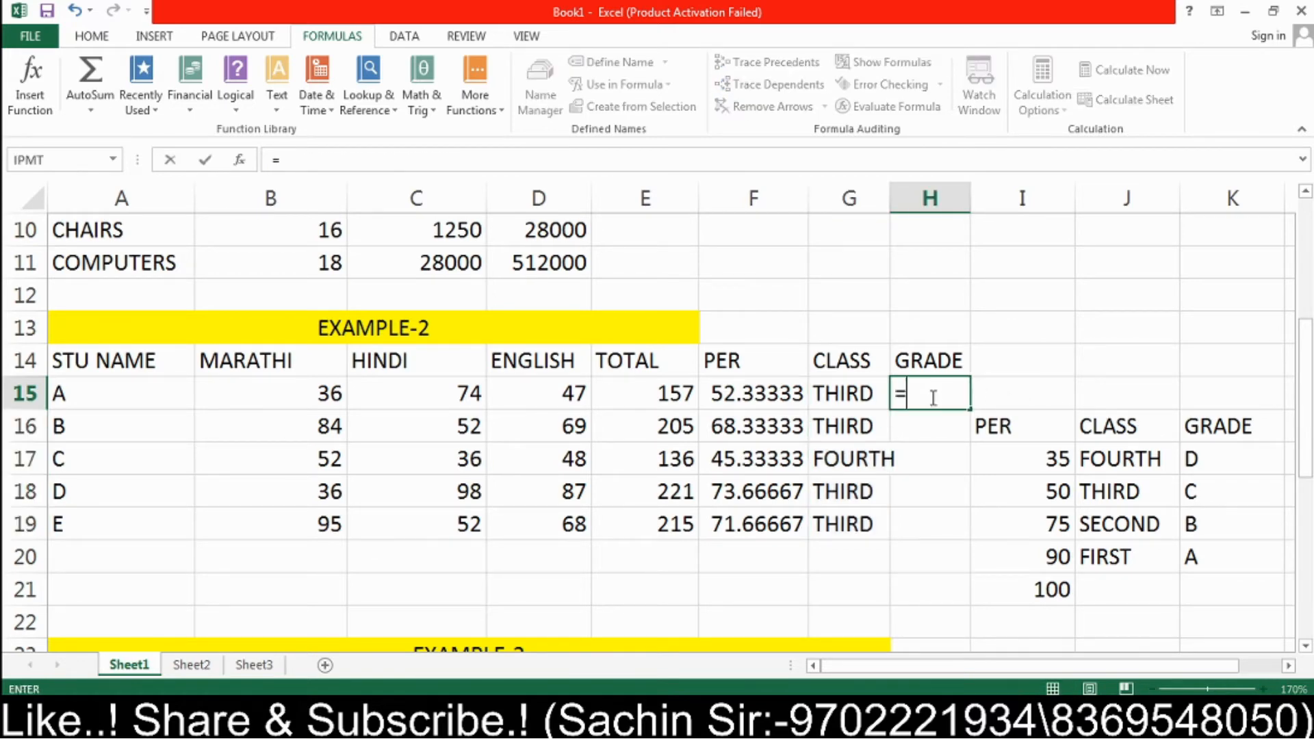
type("VLO")
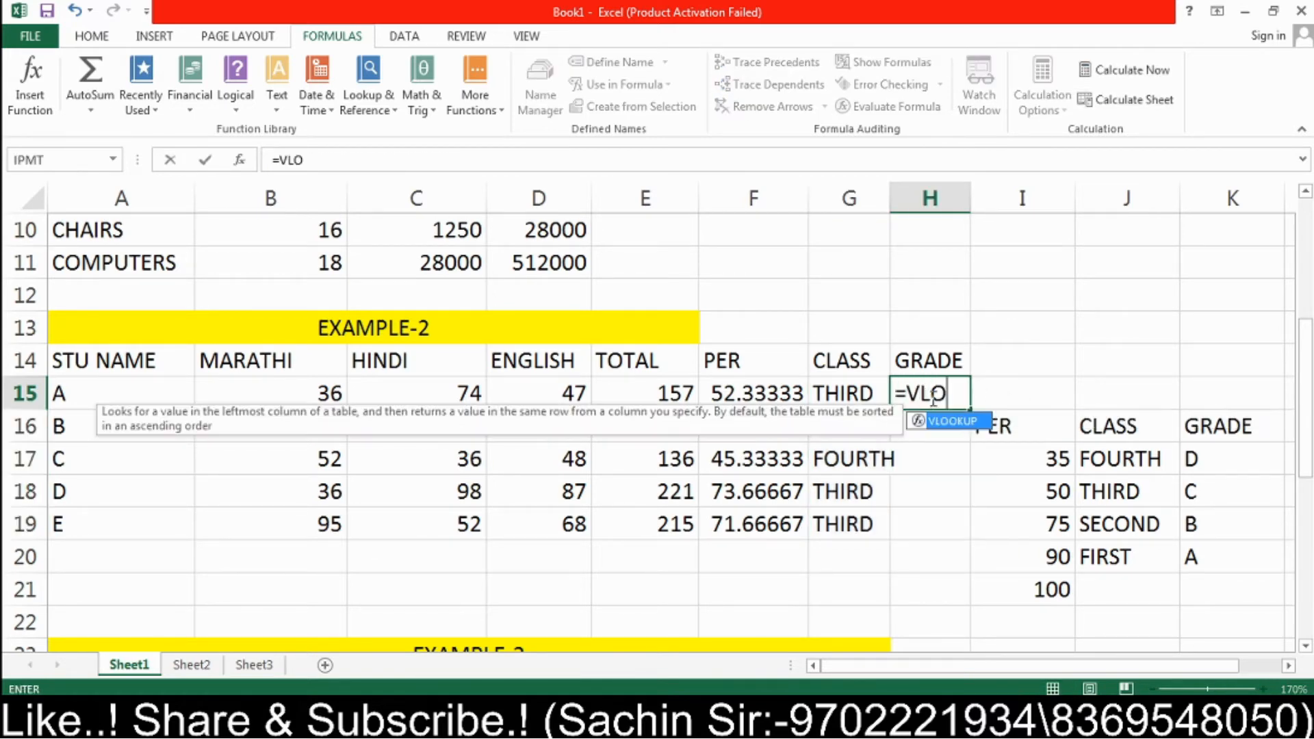
type("OKUP")
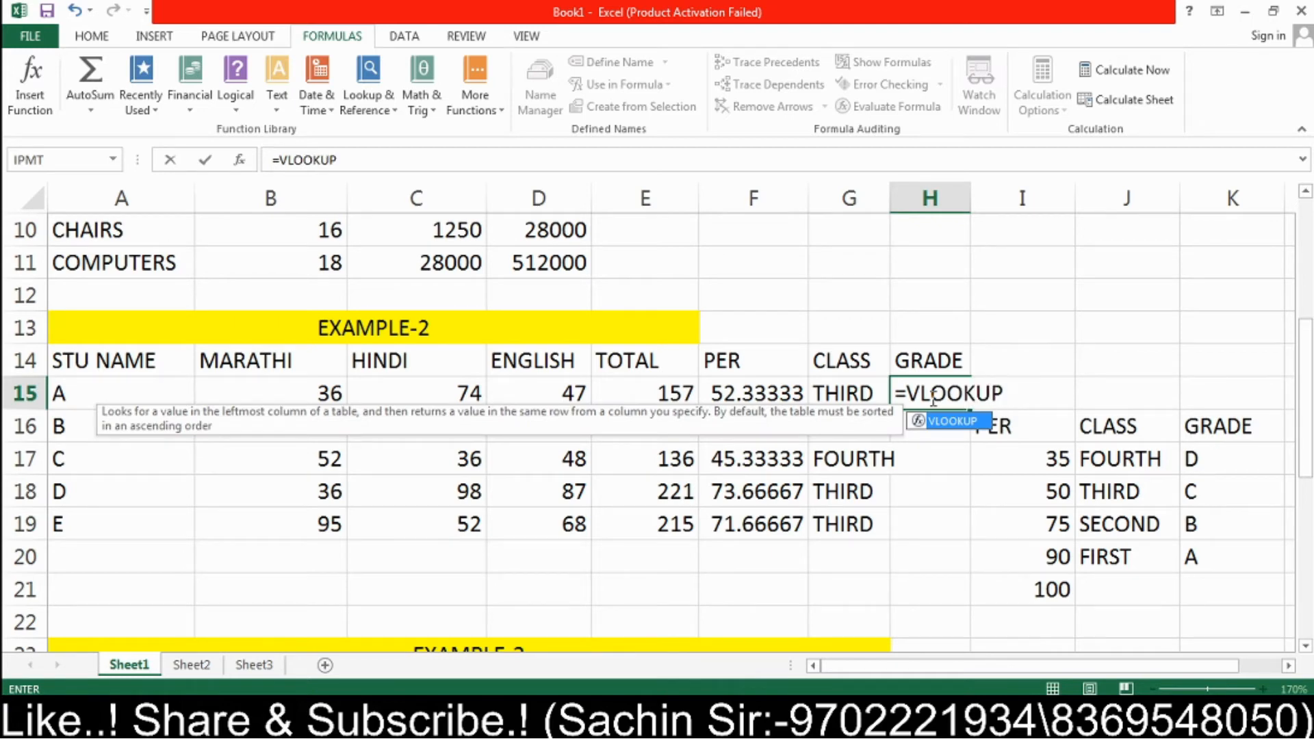
type("(")
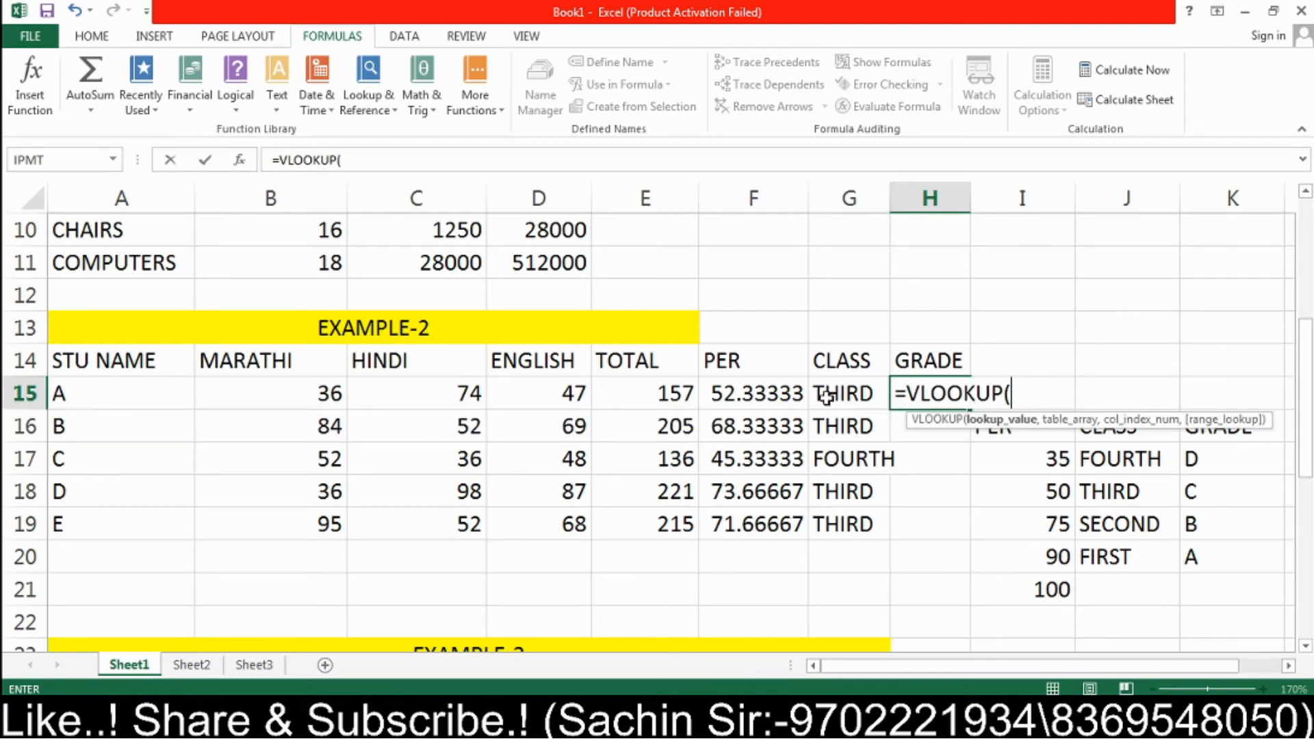
left_click(762, 393)
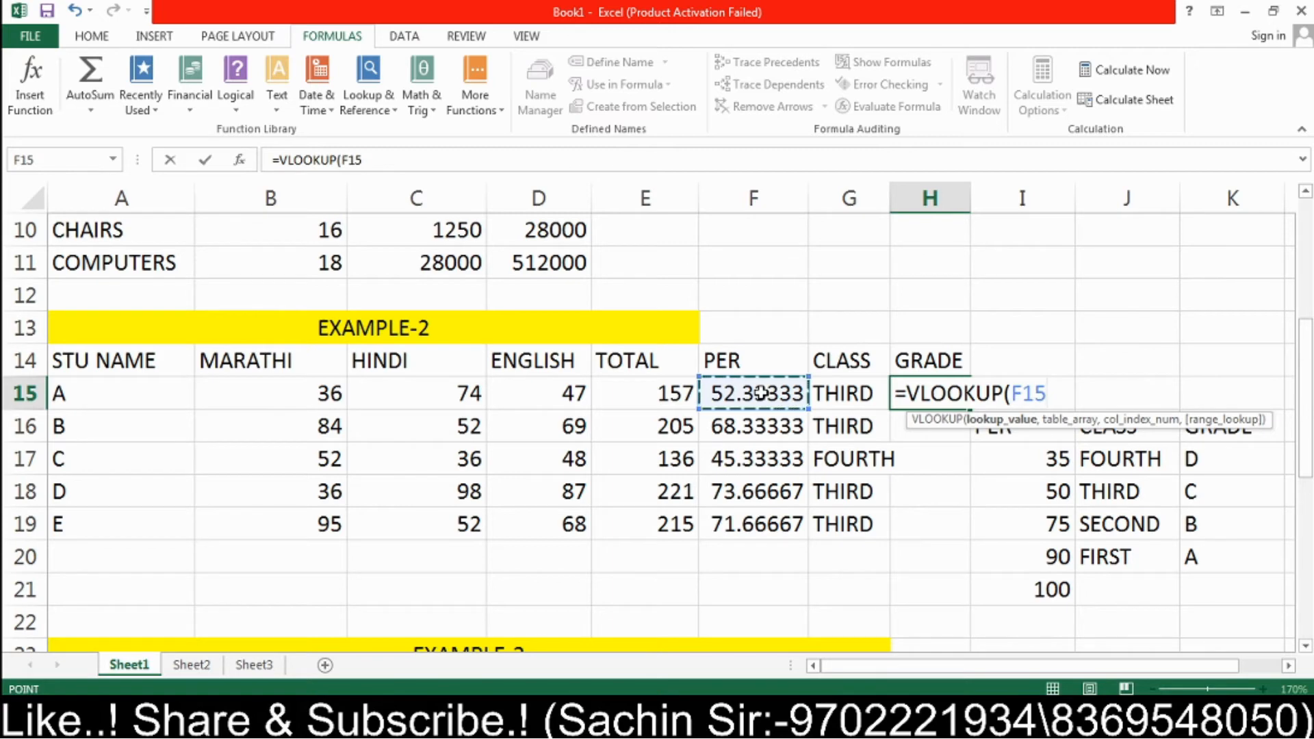
type(",")
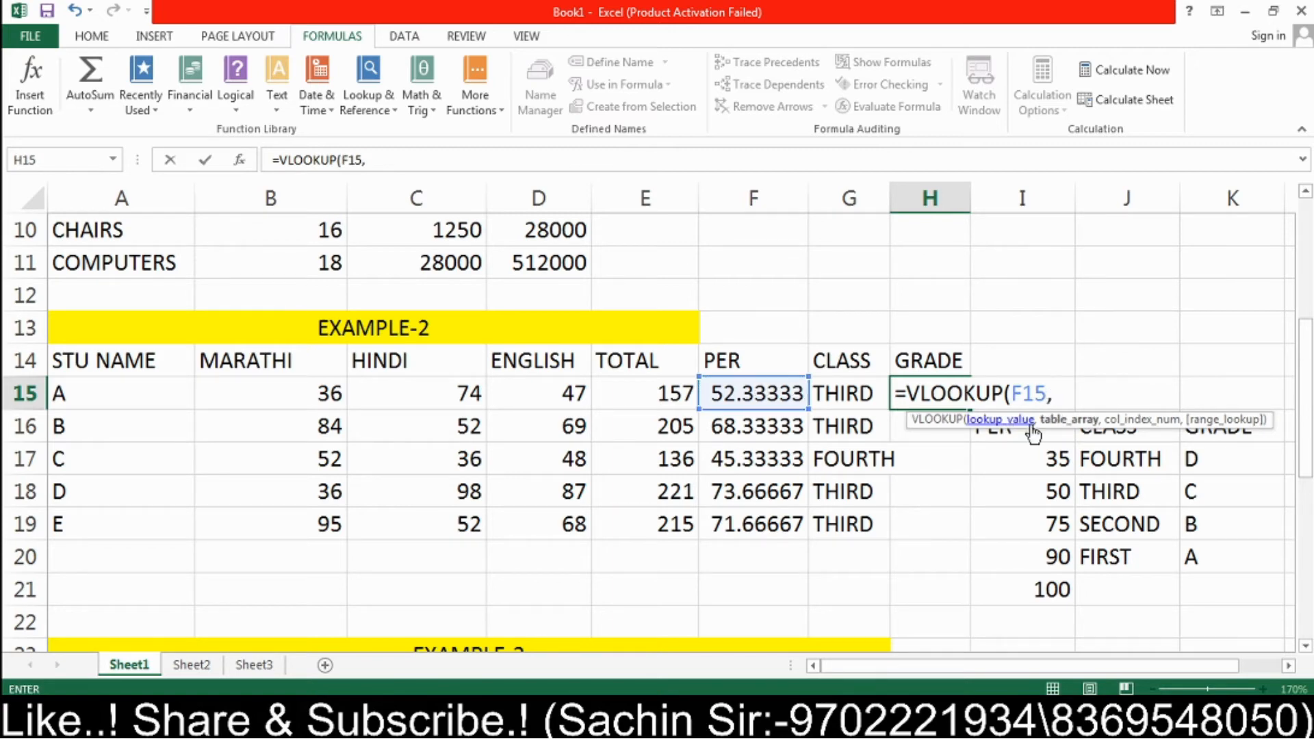
left_click_drag(1037, 439, 1206, 587)
type(",")
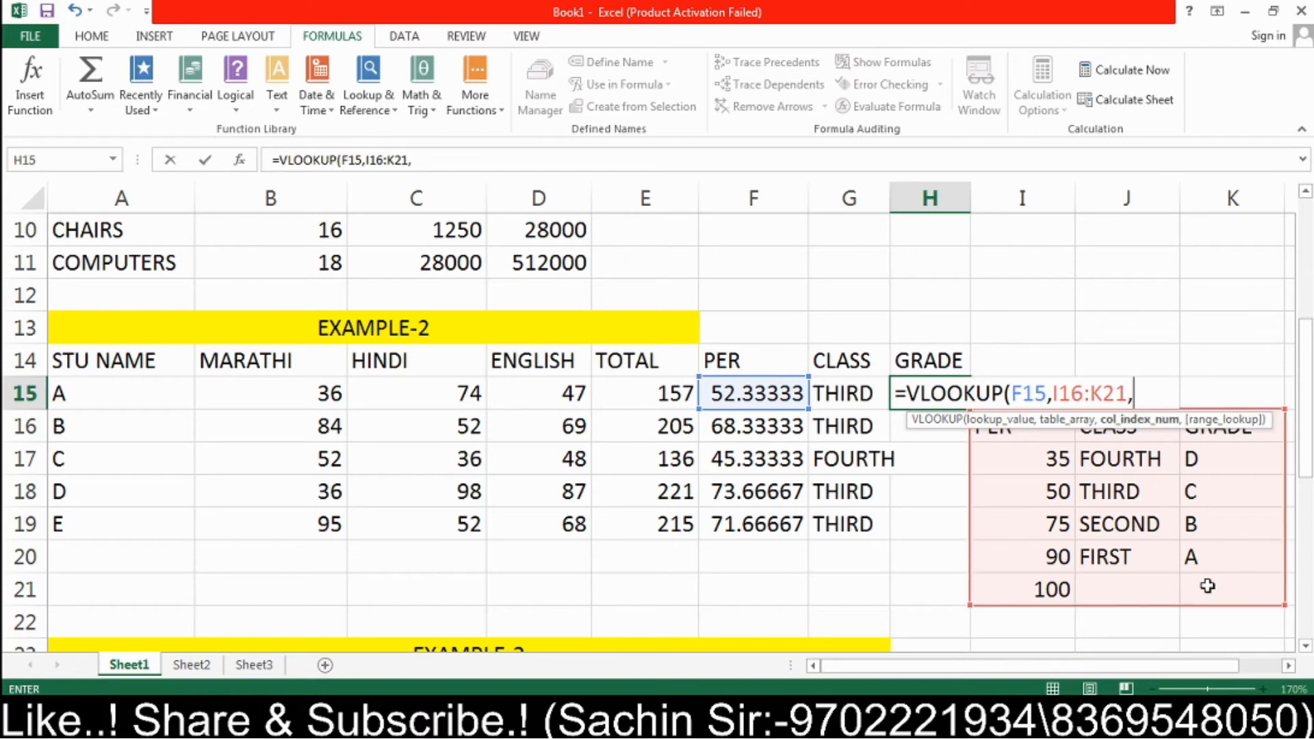
type("3)")
key("Return")
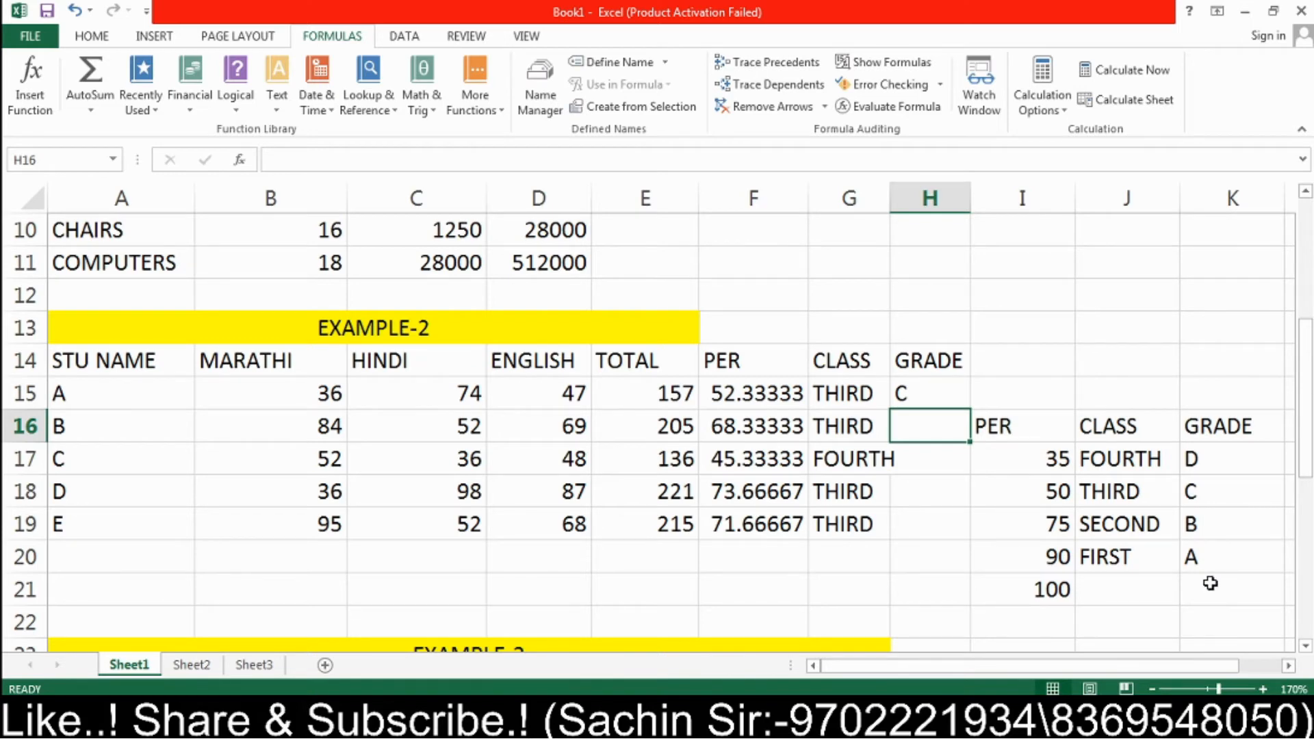
Step: Try filling the grade lookup with its relative table range from H15 down to H19, and clear H16:H19
left_click(928, 396)
left_click_drag(969, 409, 968, 541)
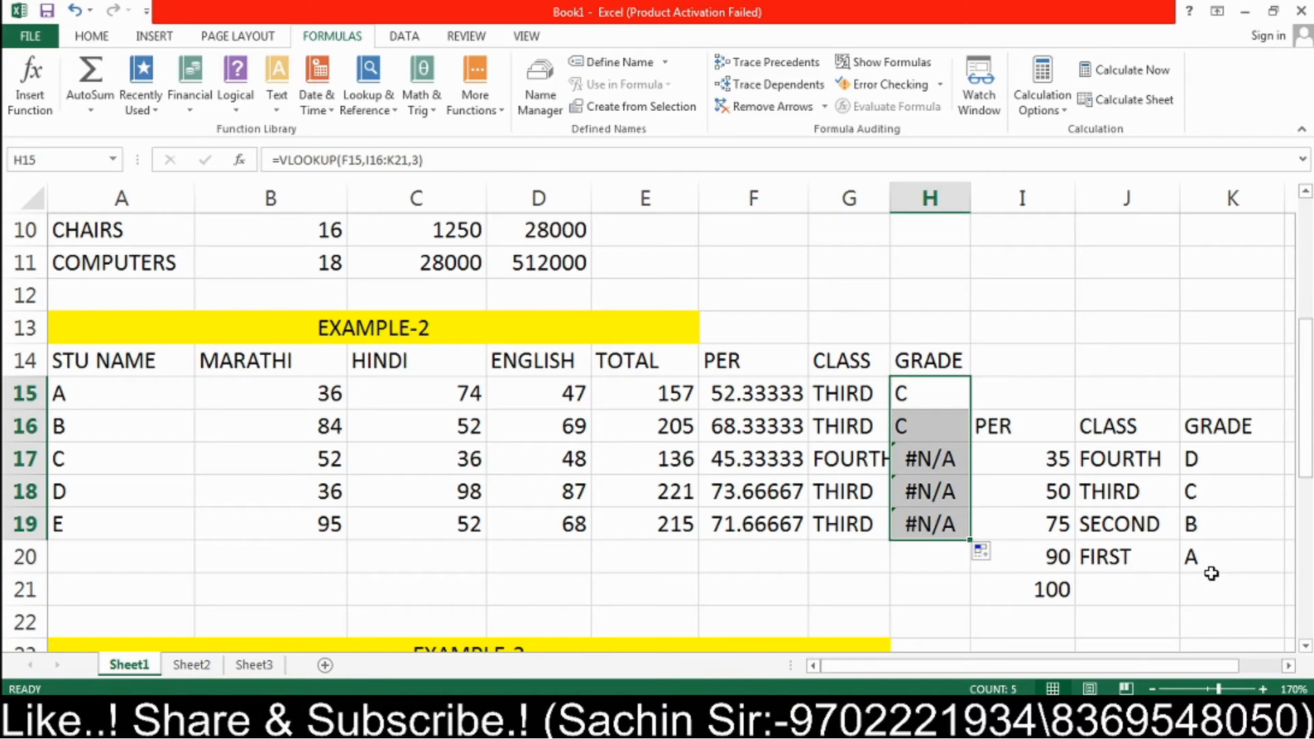
left_click_drag(930, 428, 941, 531)
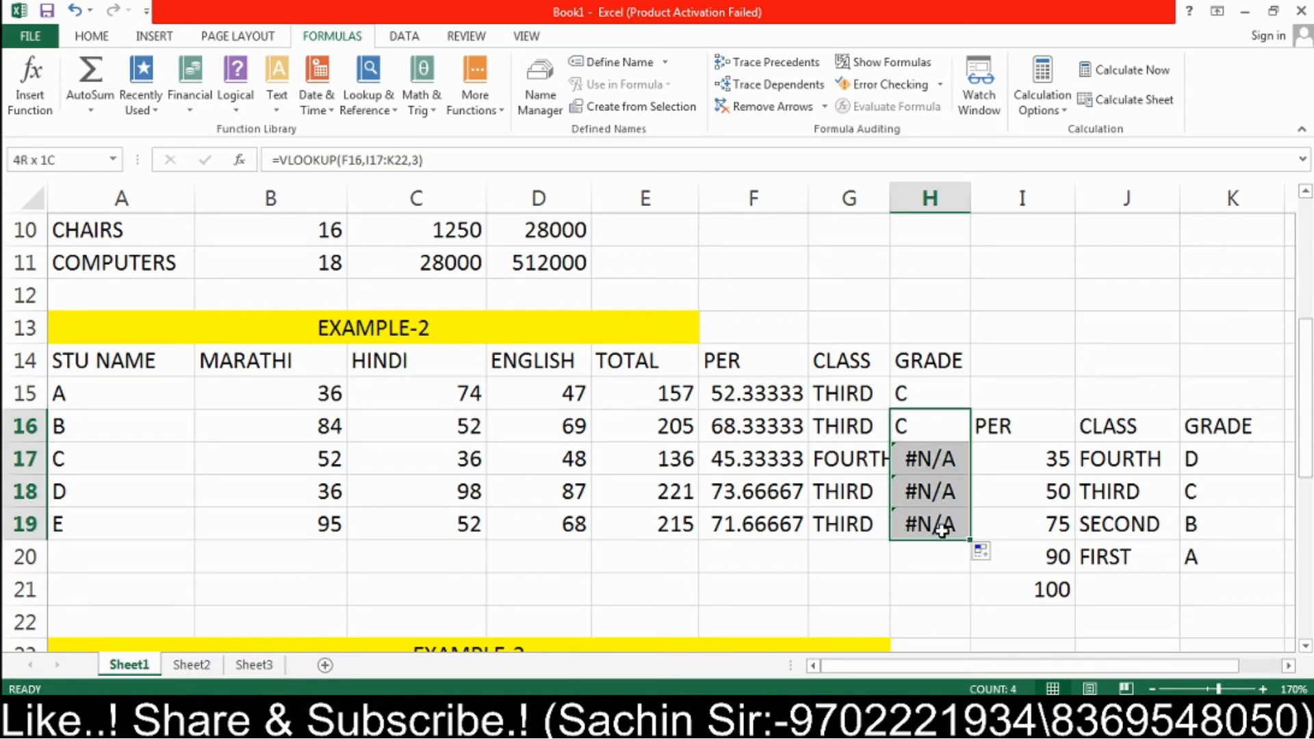
key("Delete")
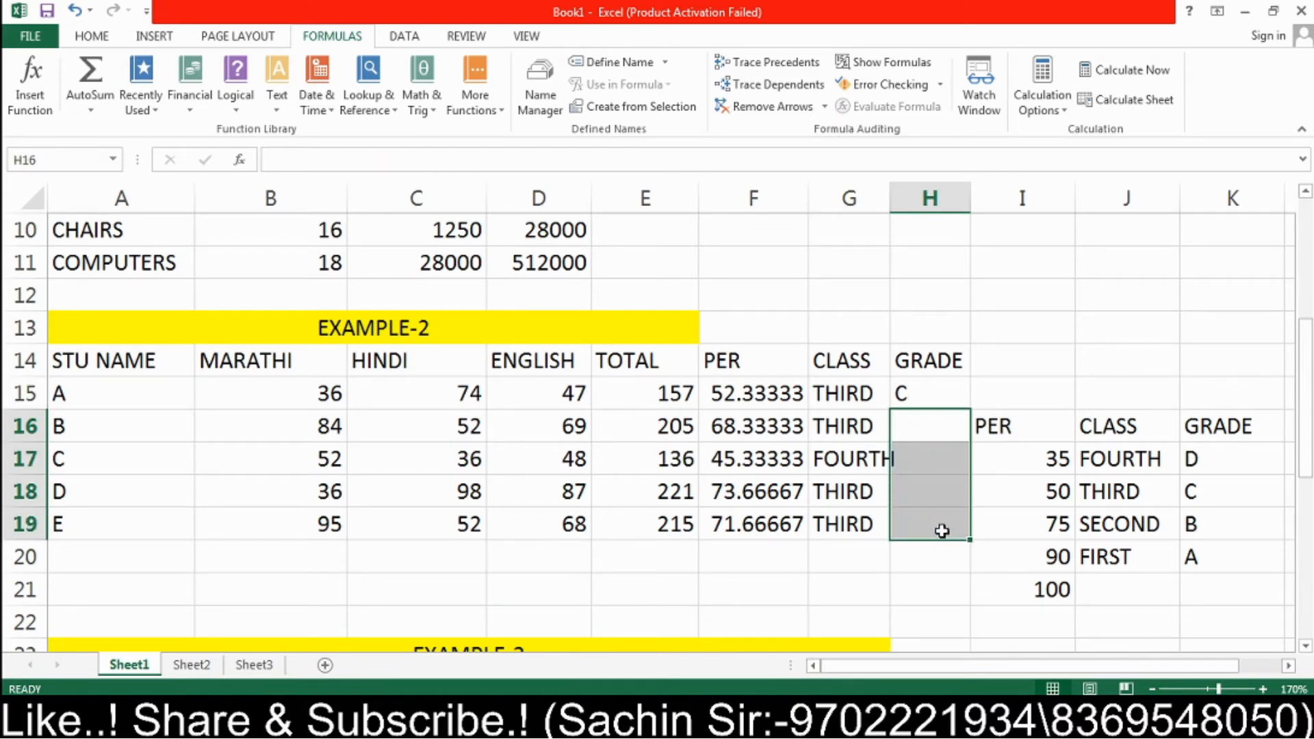
Step: Make the table range in H15's grade lookup absolute as $I$16:$K$21 and fill the formula down to H19
left_click(912, 394)
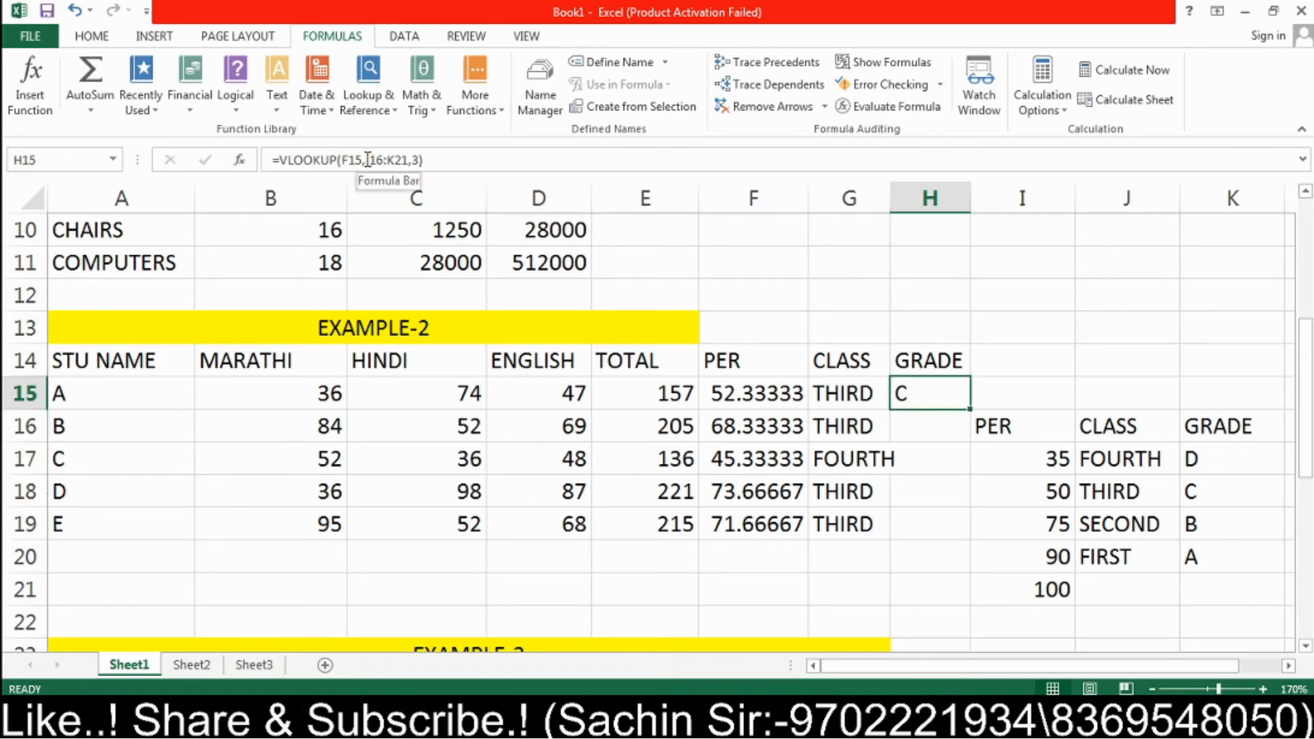
left_click_drag(368, 160, 409, 166)
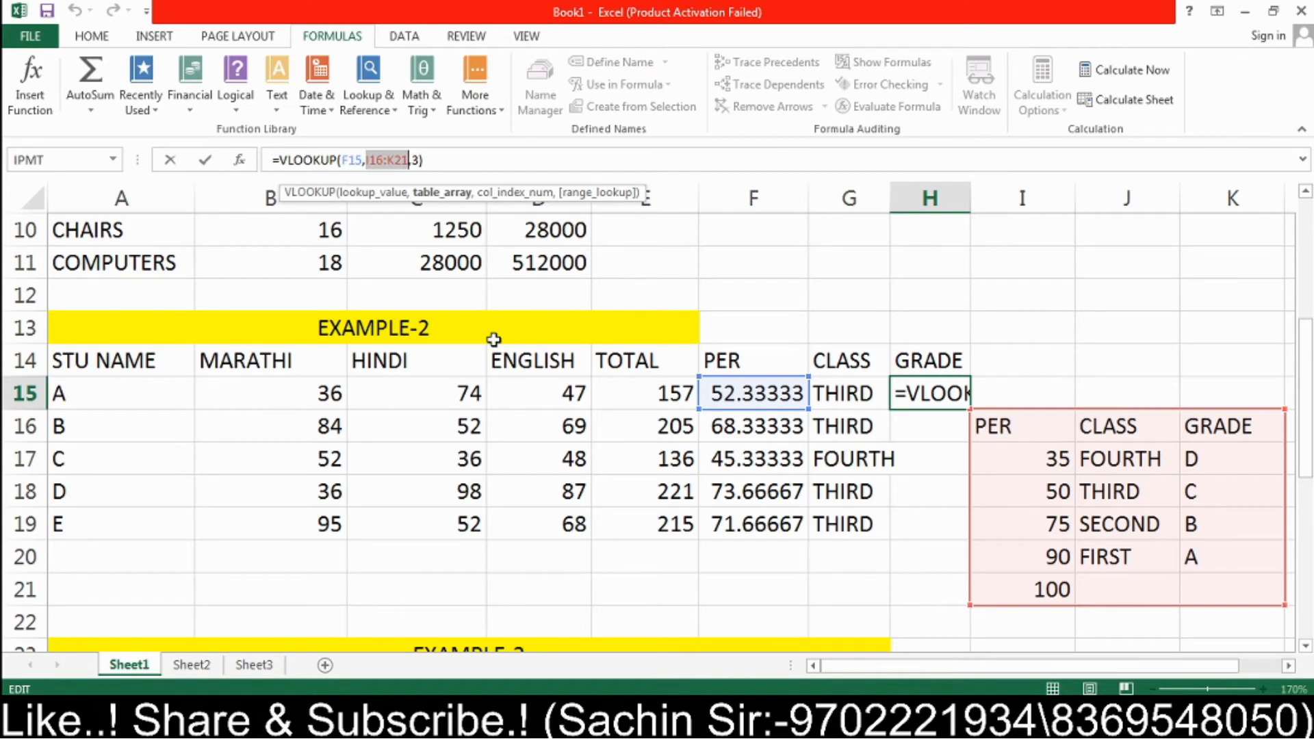
key("F4")
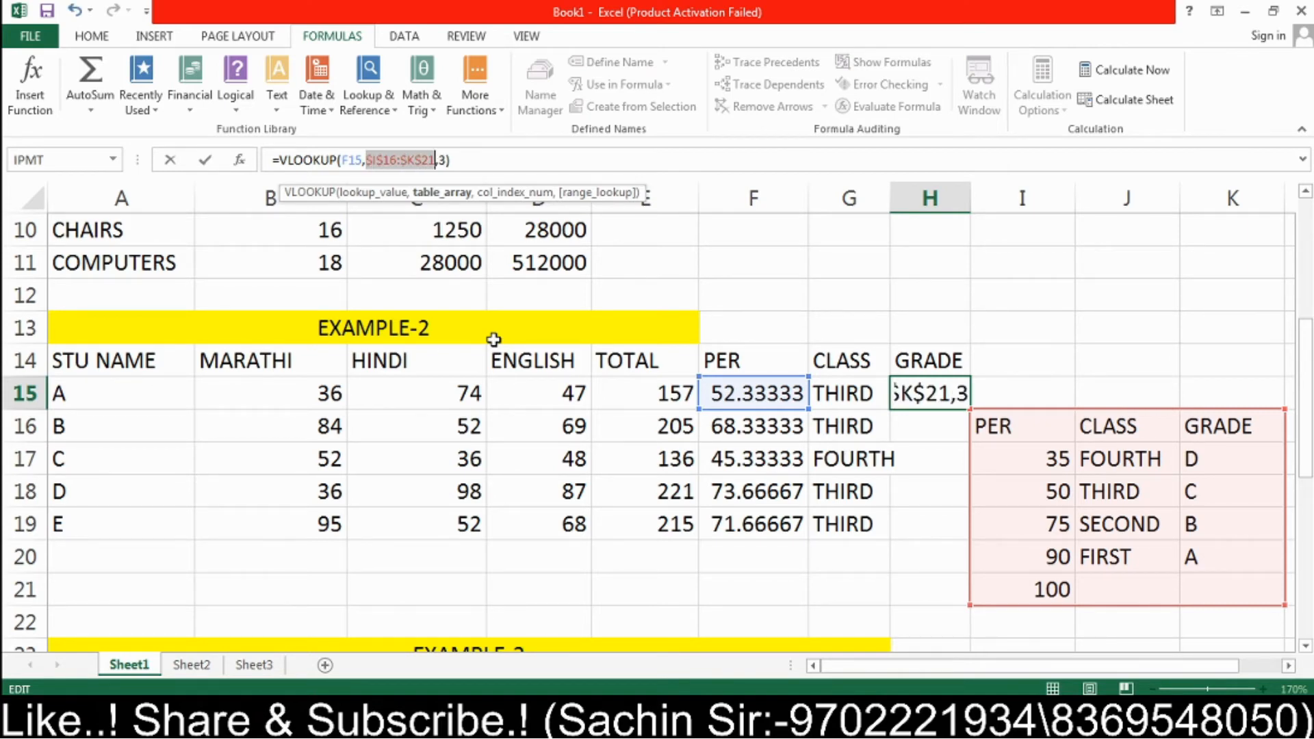
key("Return")
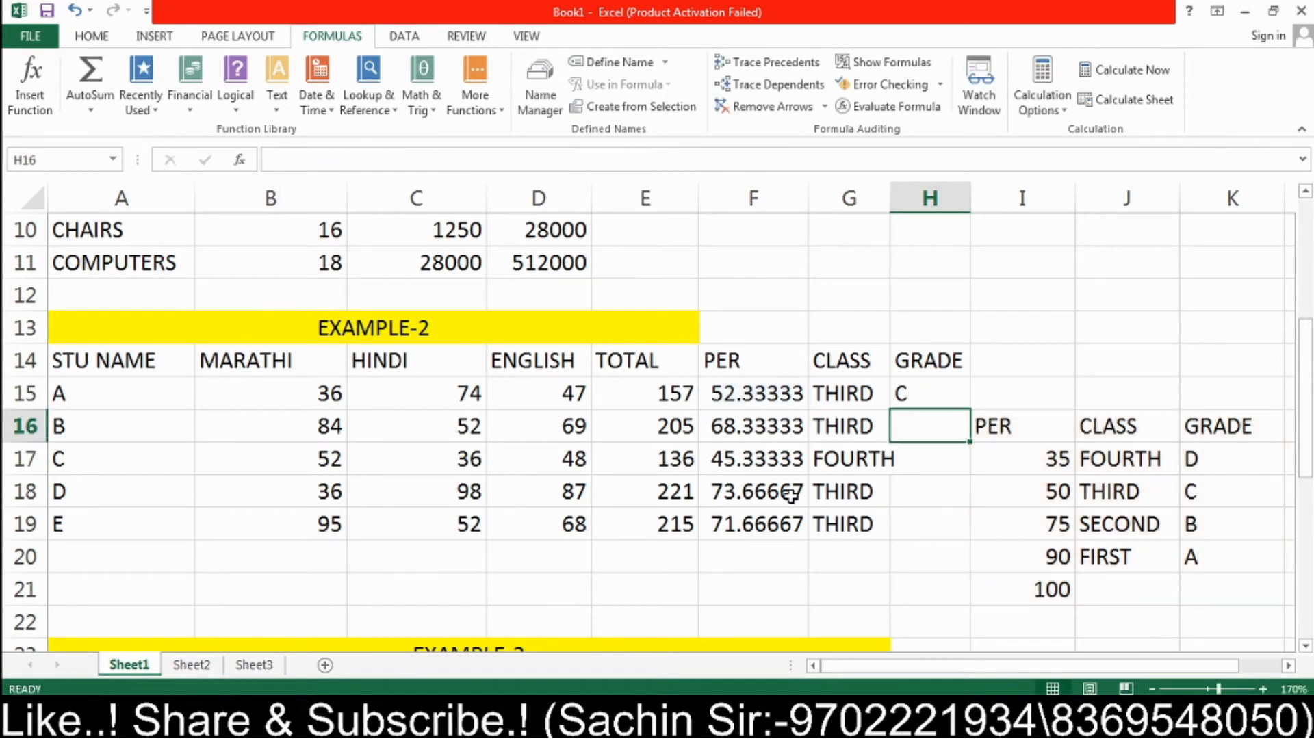
left_click(914, 393)
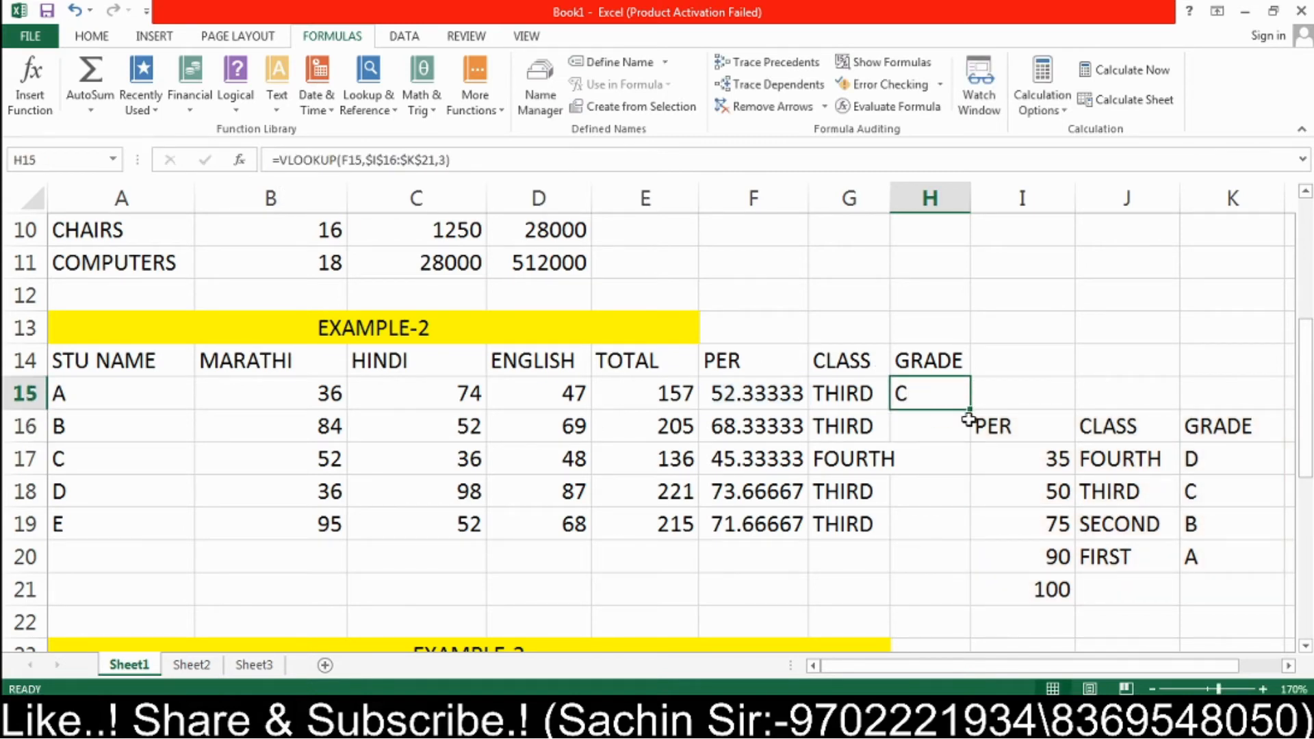
left_click_drag(973, 411, 979, 538)
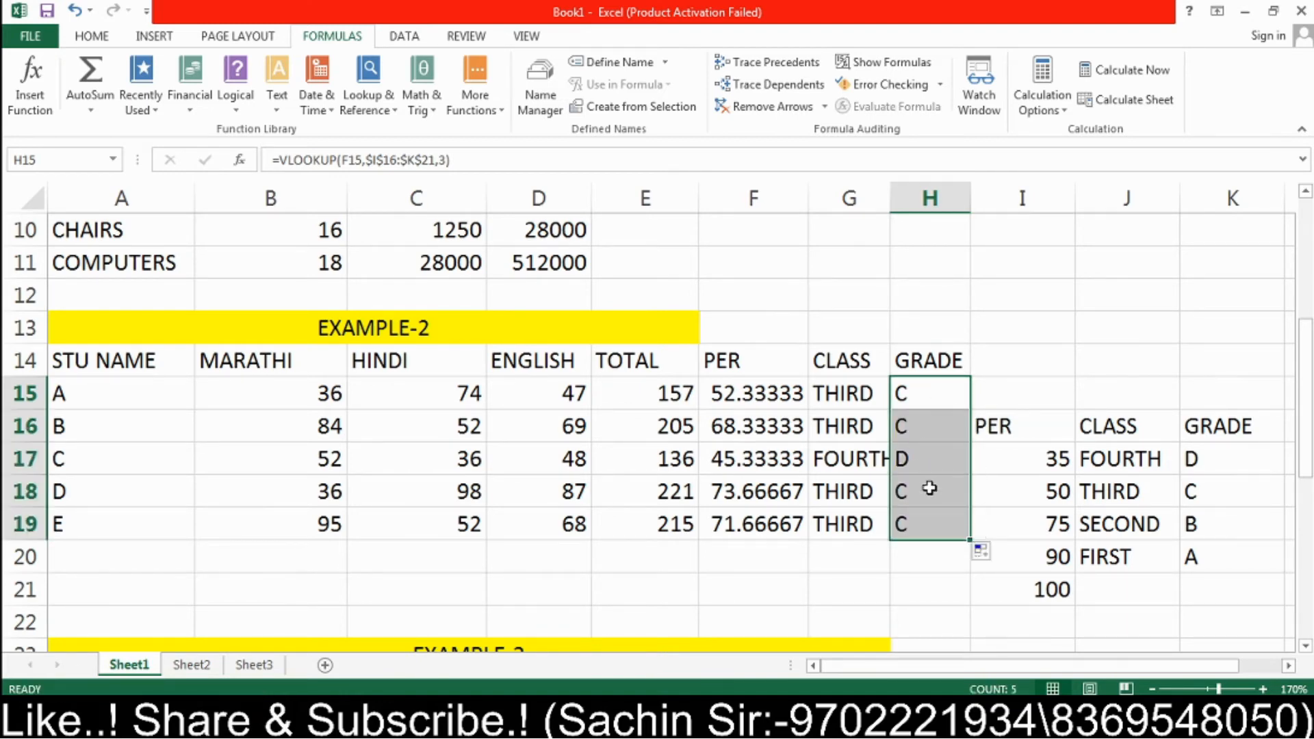
left_click(880, 588)
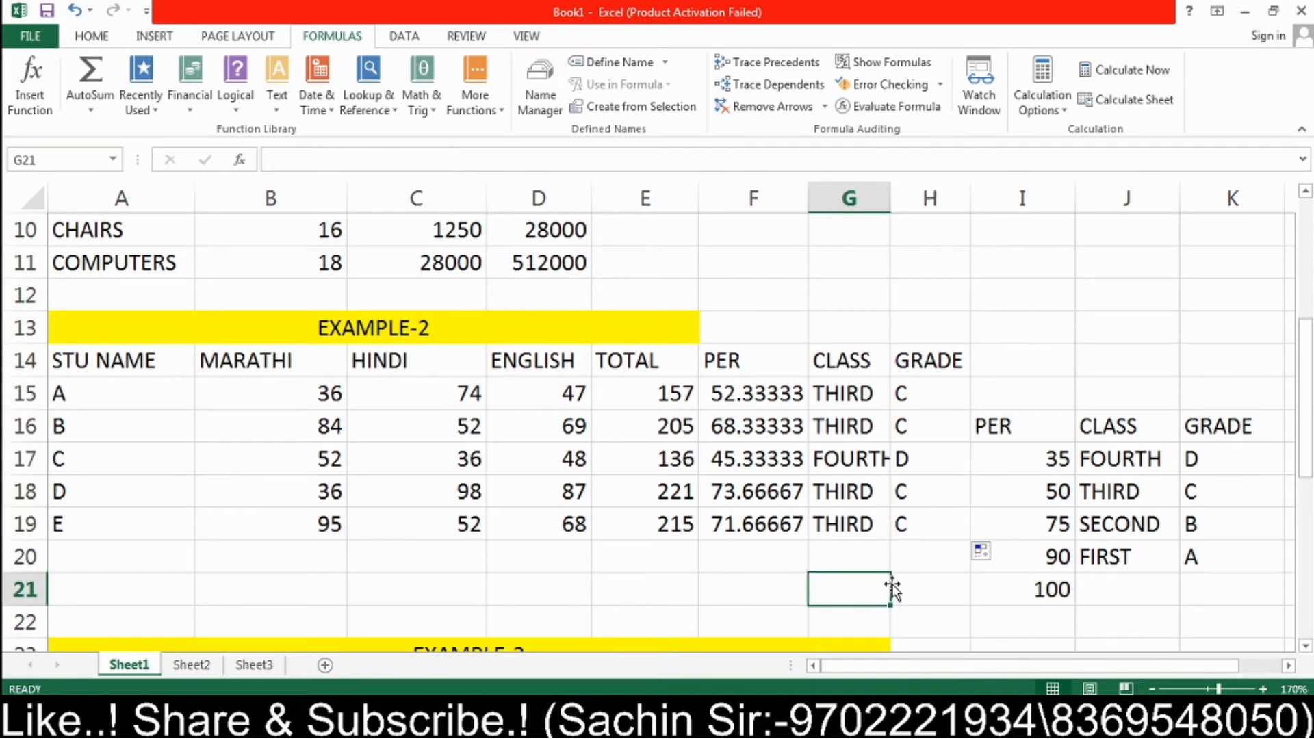
Step: Examine the Example-3 salary table's name, basic salary, allowance and overtime hours columns, plus its working days and working hours cells
scroll(894, 587, "down", 3)
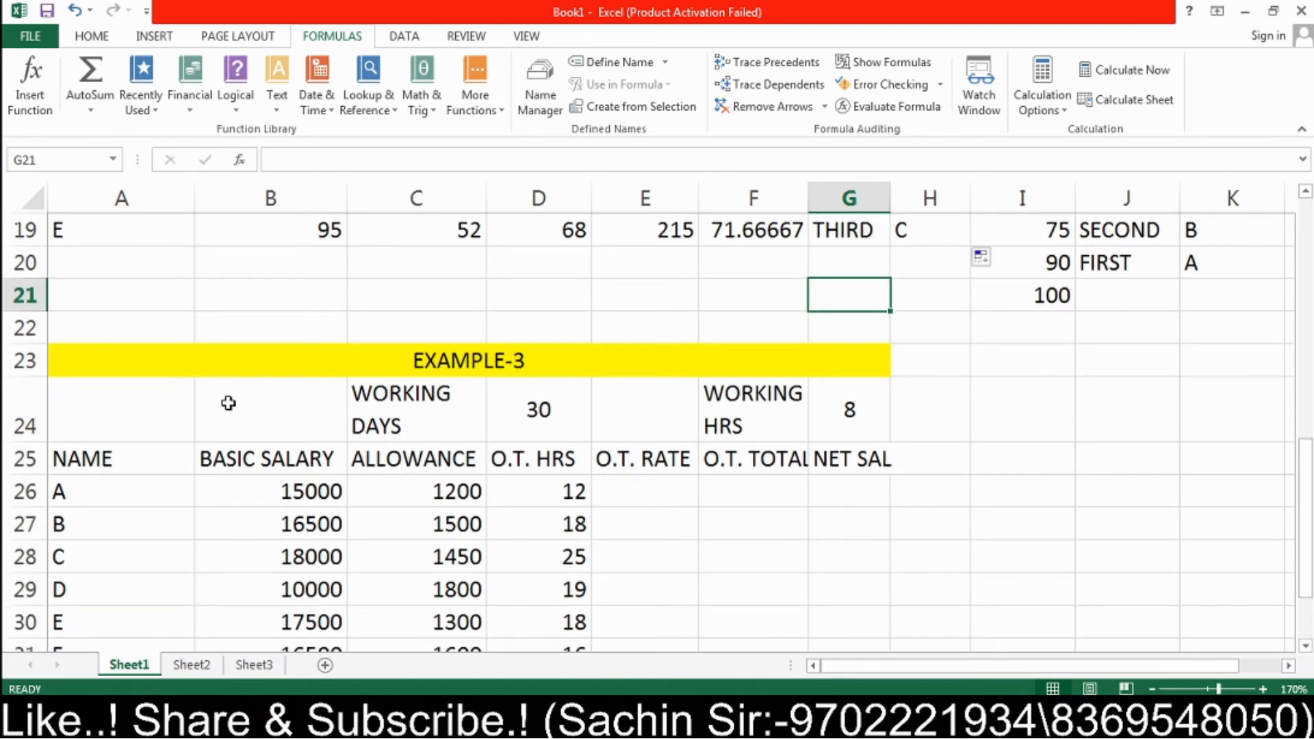
scroll(156, 406, "down", 1)
left_click_drag(132, 390, 123, 603)
left_click_drag(311, 358, 304, 610)
left_click_drag(432, 361, 428, 619)
left_click_drag(553, 372, 573, 622)
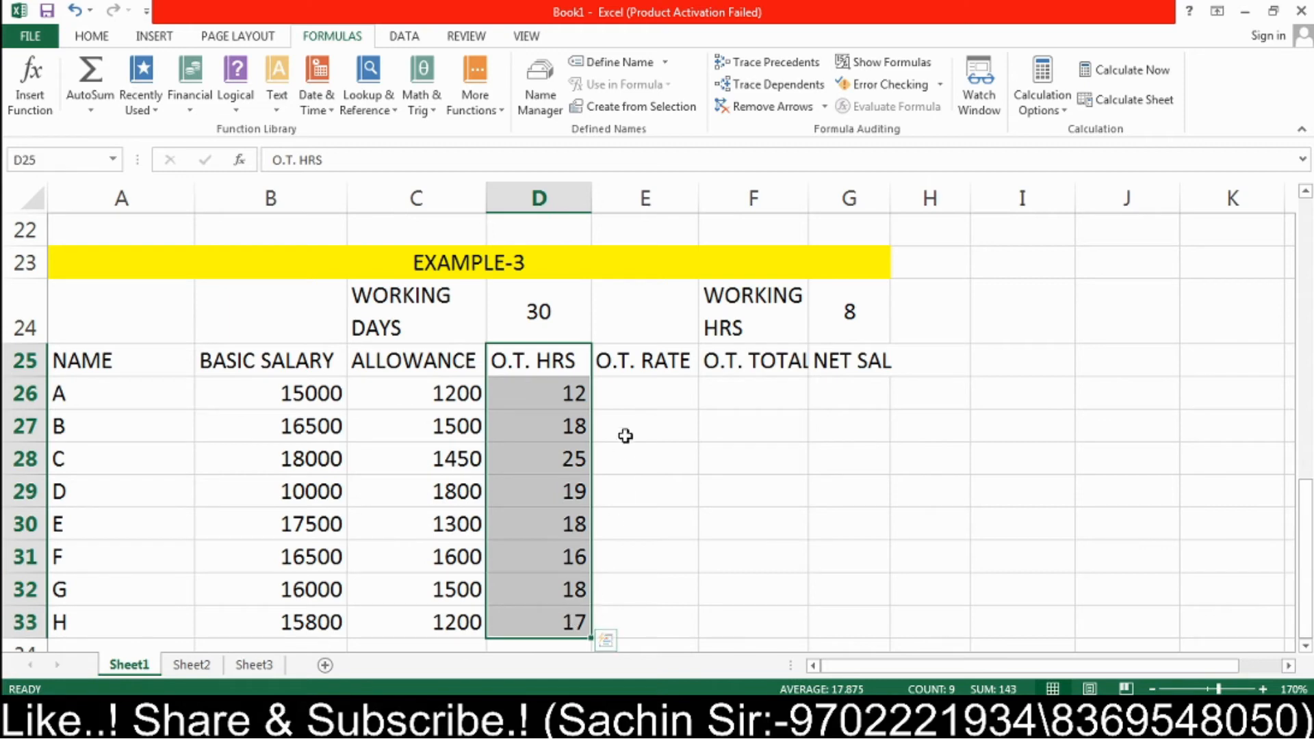
left_click(652, 394)
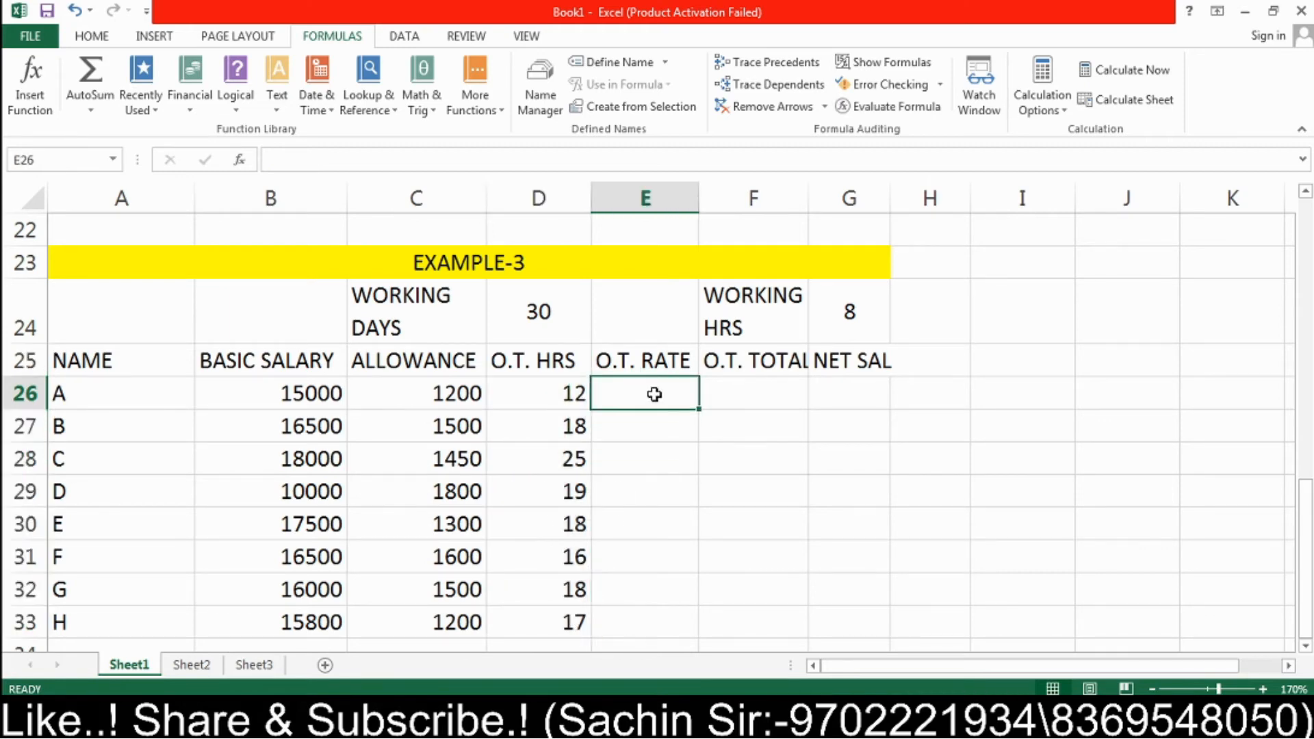
left_click(437, 308)
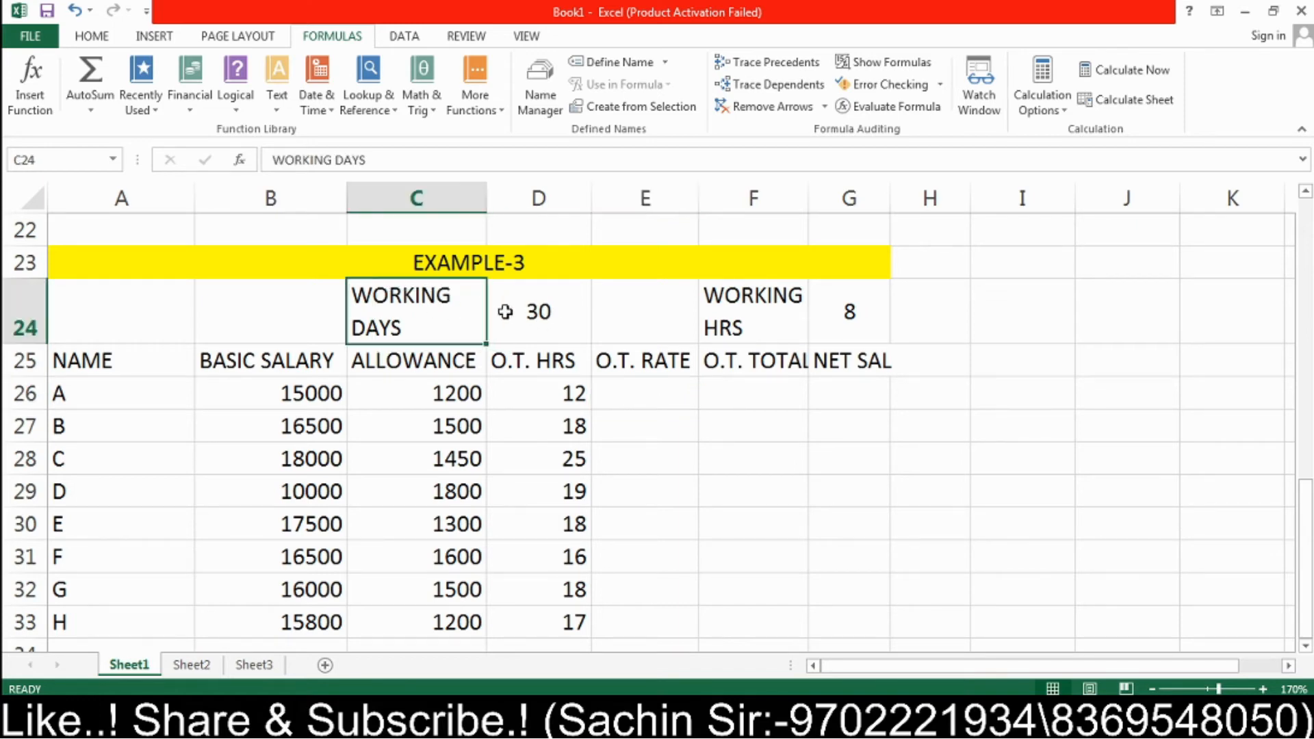
left_click(526, 312)
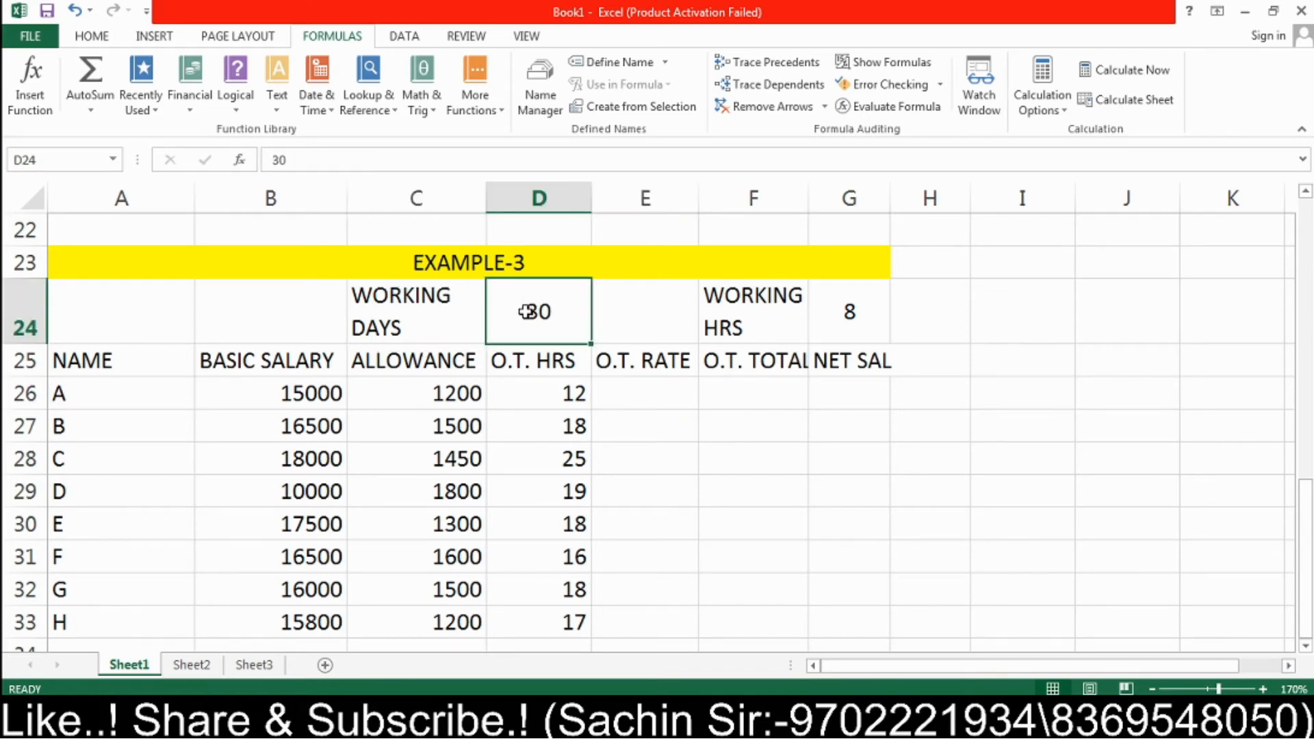
left_click(730, 314)
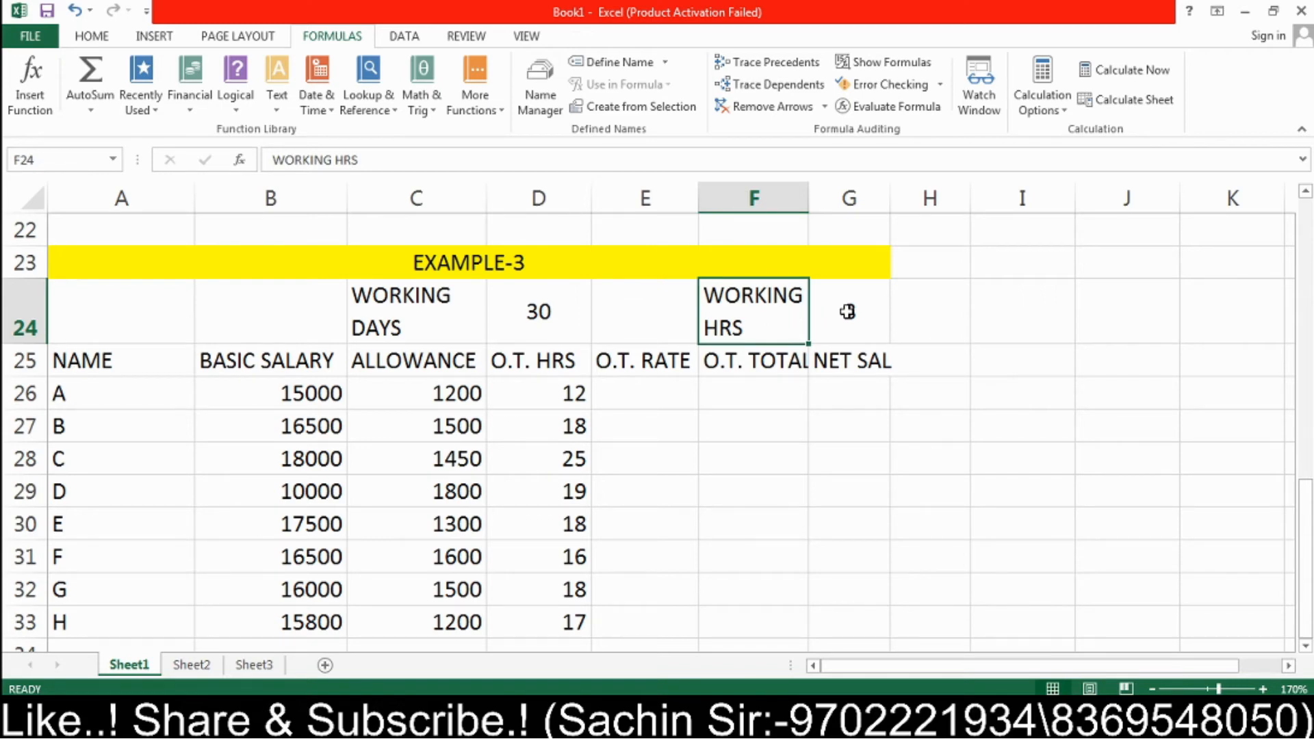
left_click(848, 312)
type("8")
left_click(575, 319)
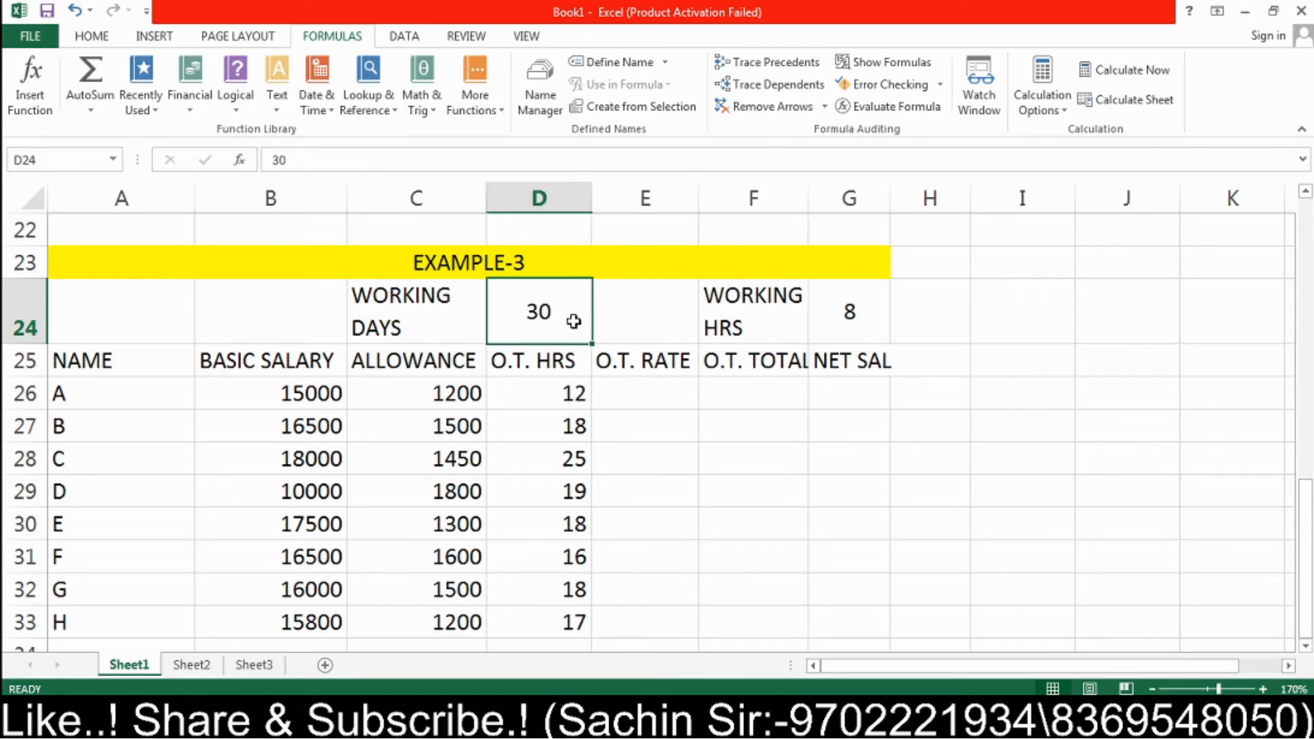
left_click(859, 318)
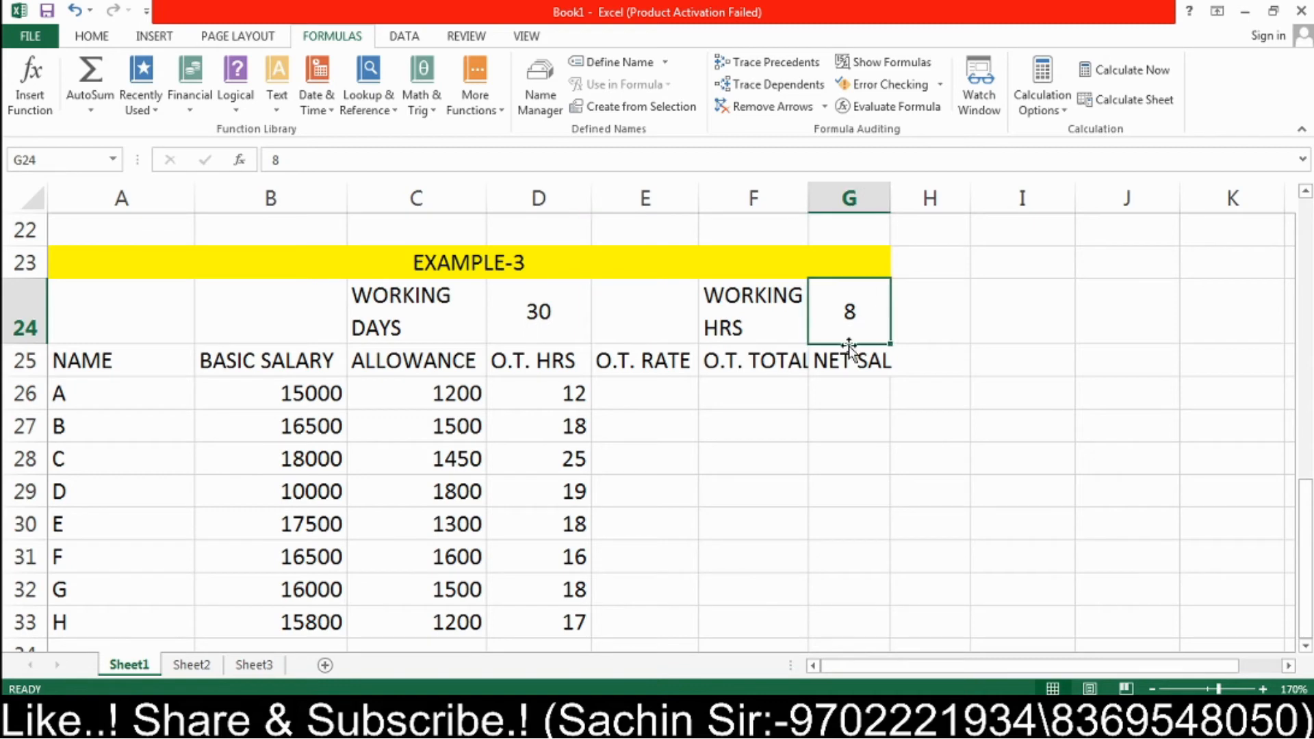
Step: Enter =B26/D24/G24 in E26 to calculate employee A's overtime rate from basic salary, working days and working hours
left_click(668, 395)
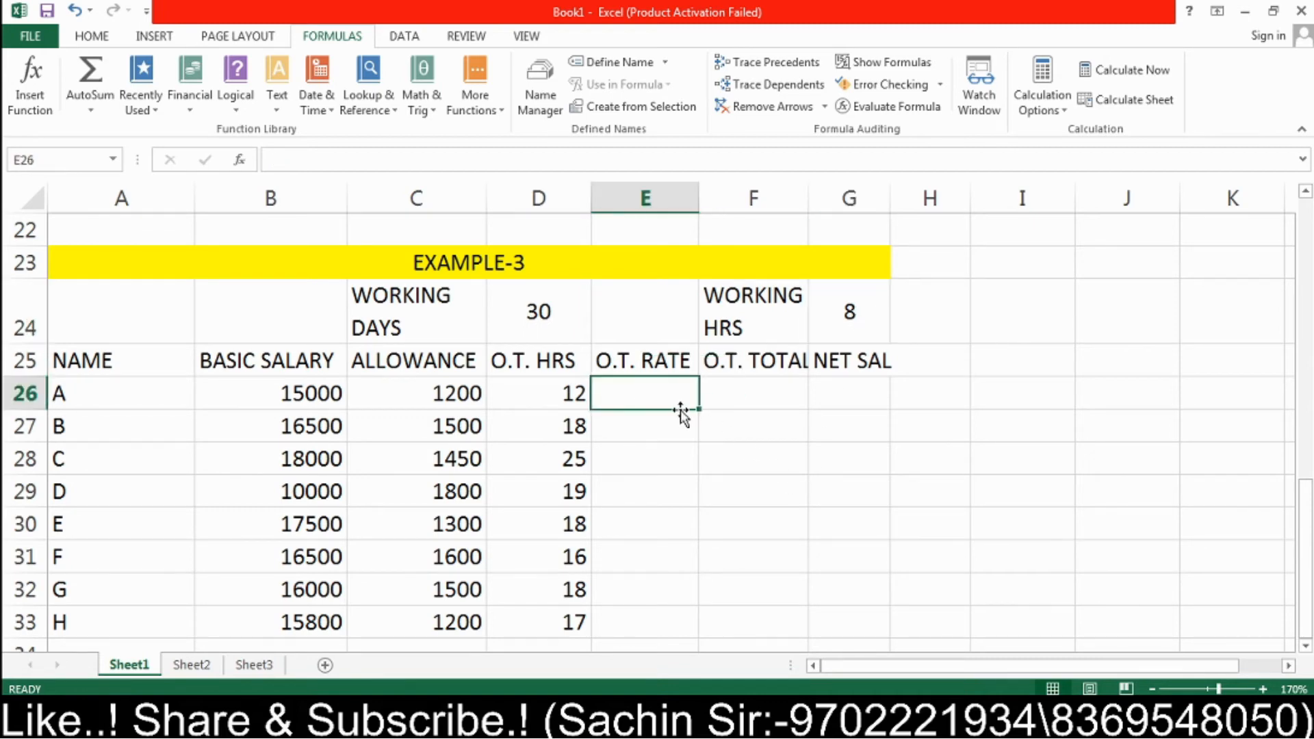
type("=")
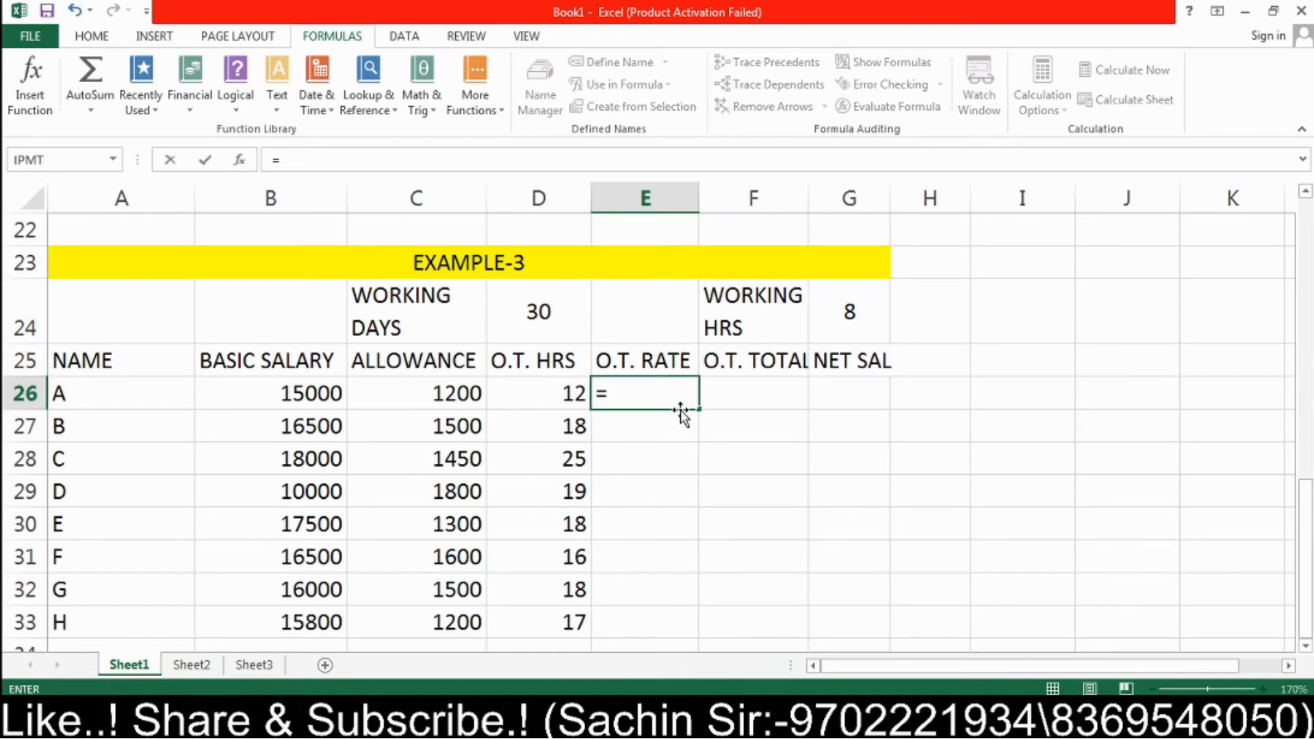
left_click(317, 392)
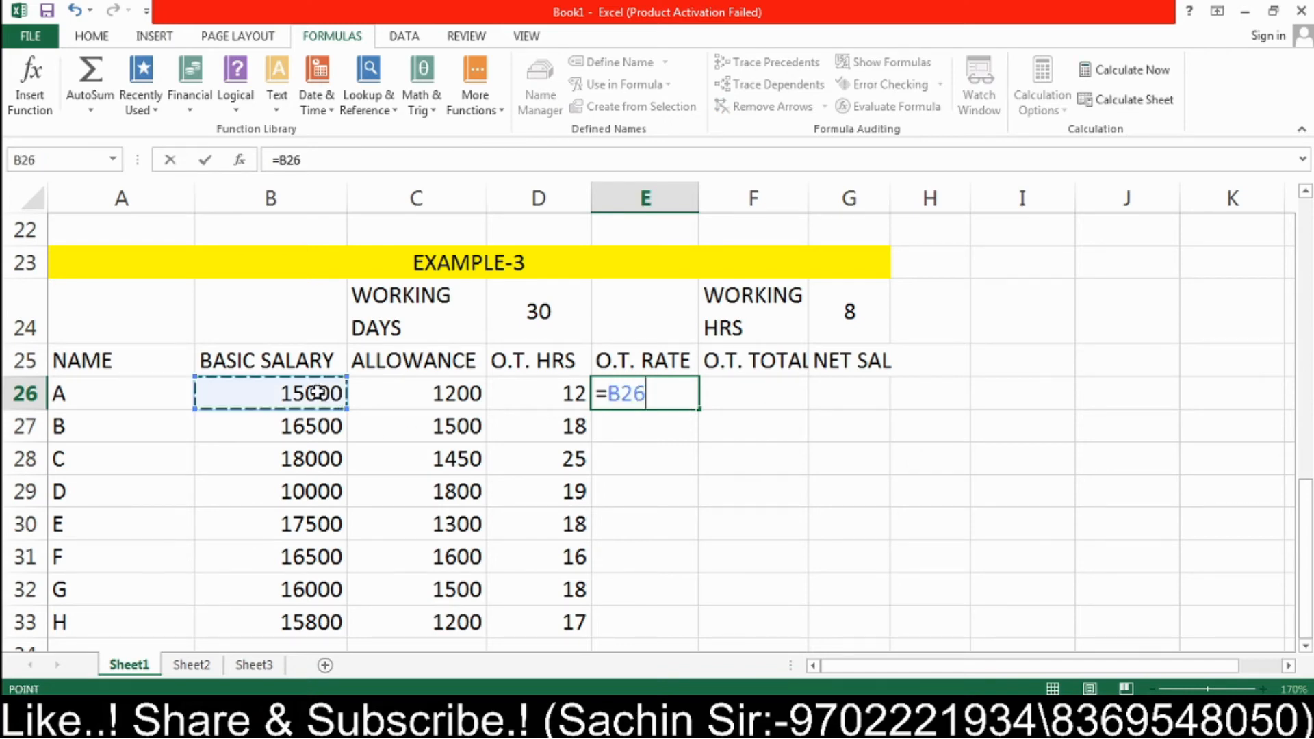
type("/")
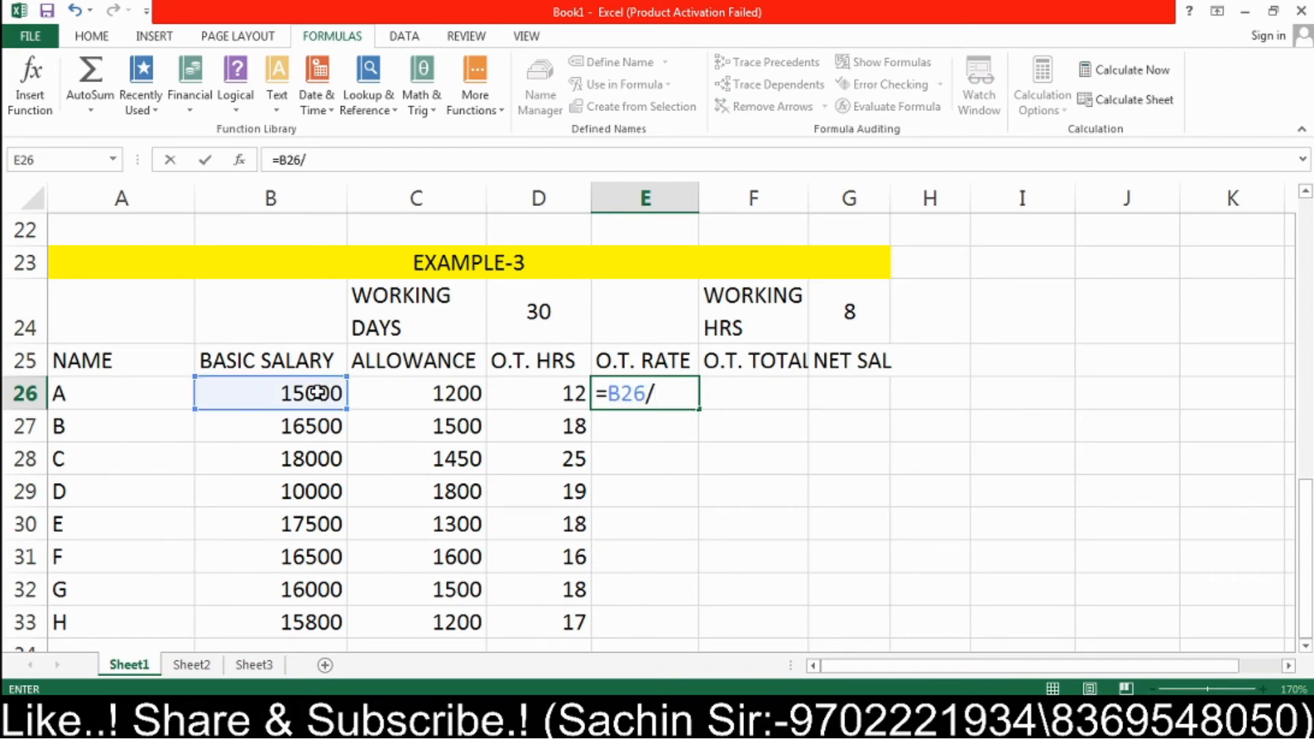
left_click(564, 312)
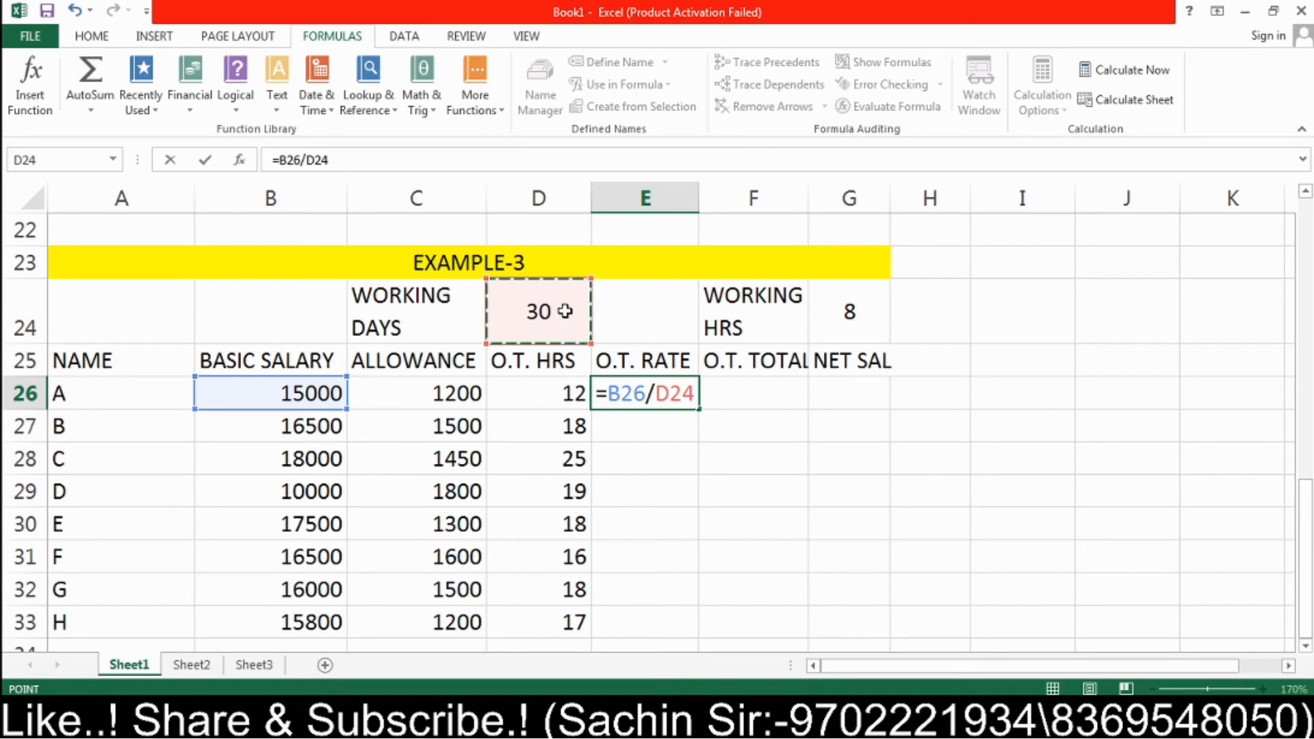
type("/")
left_click(884, 313)
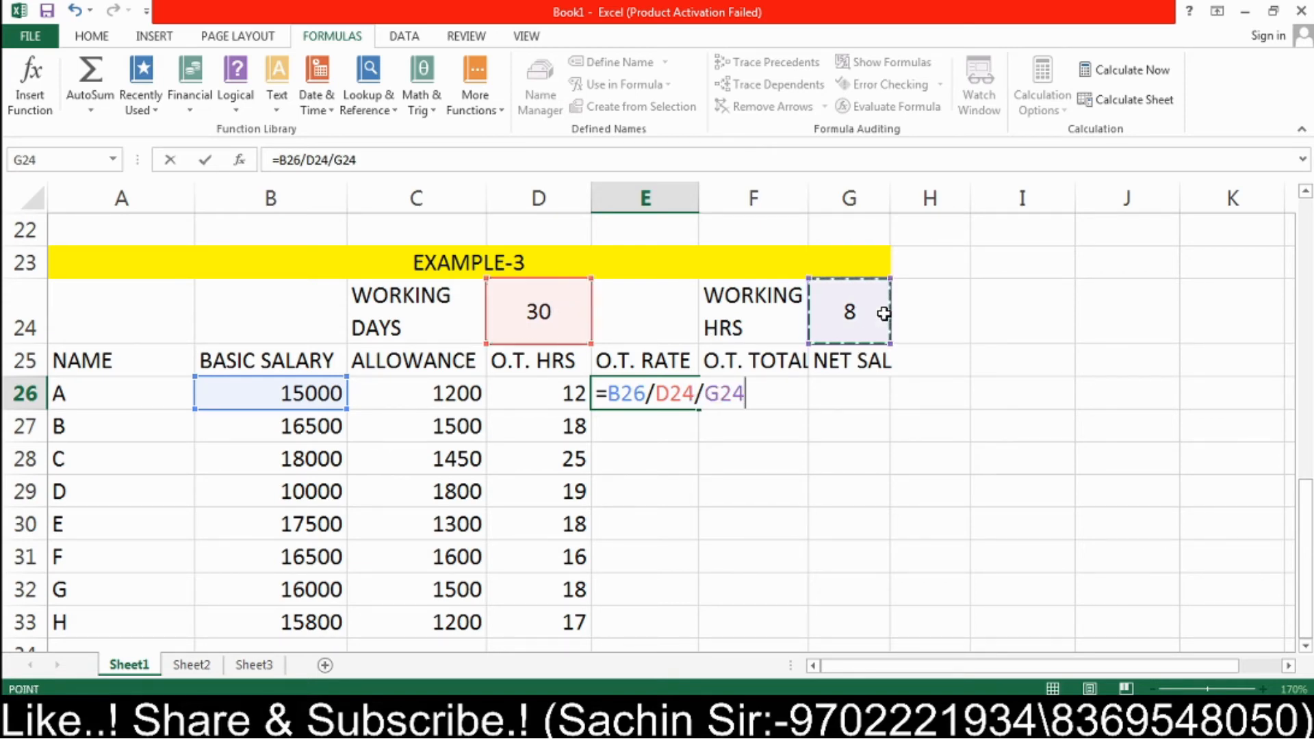
key("Return")
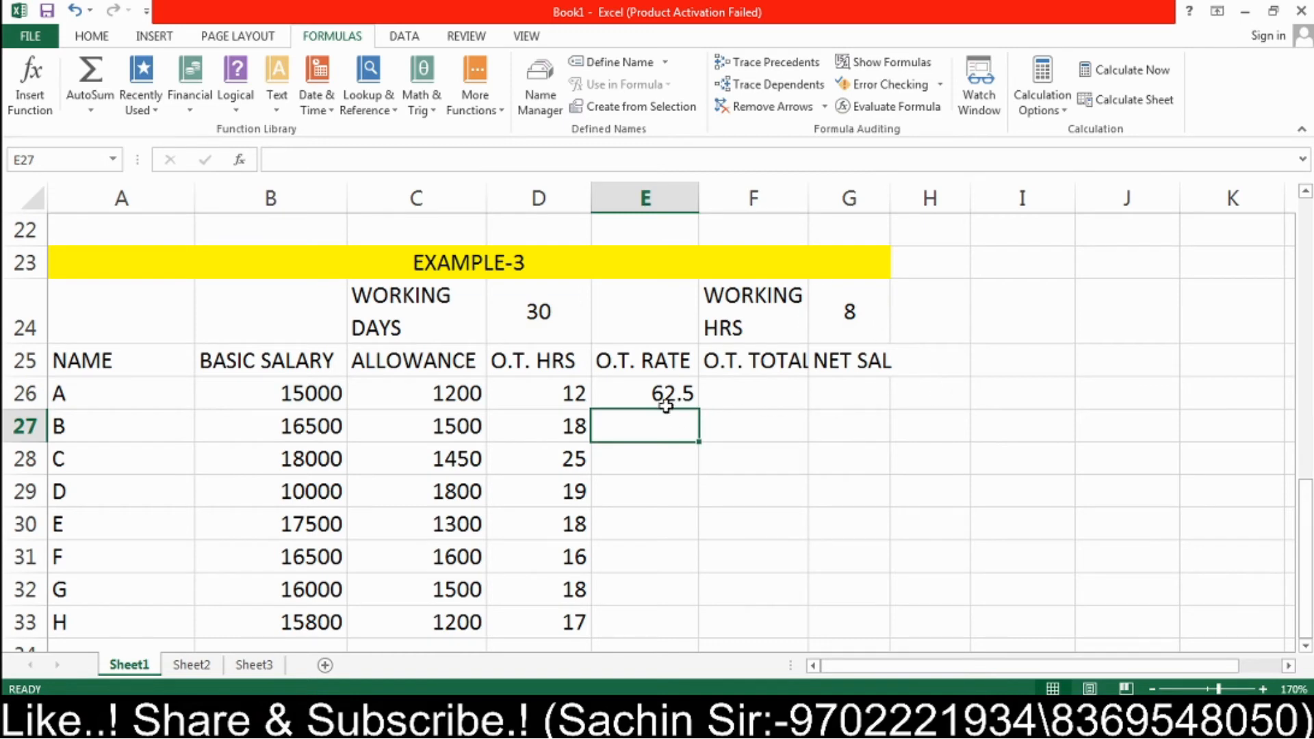
Step: Fill the overtime rate formula with its relative references from E26 down to E33
left_click(645, 392)
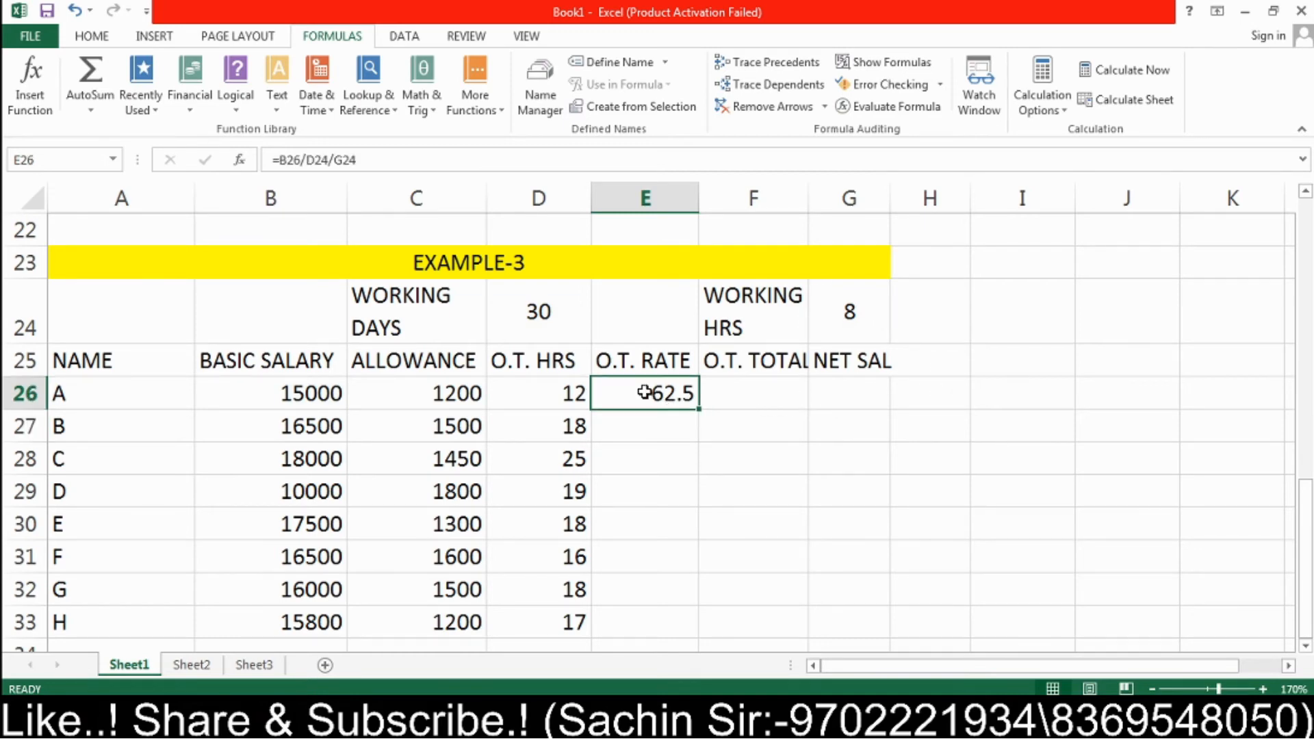
scroll(643, 390, "down", 1)
scroll(678, 346, "up", 1)
left_click_drag(699, 409, 686, 636)
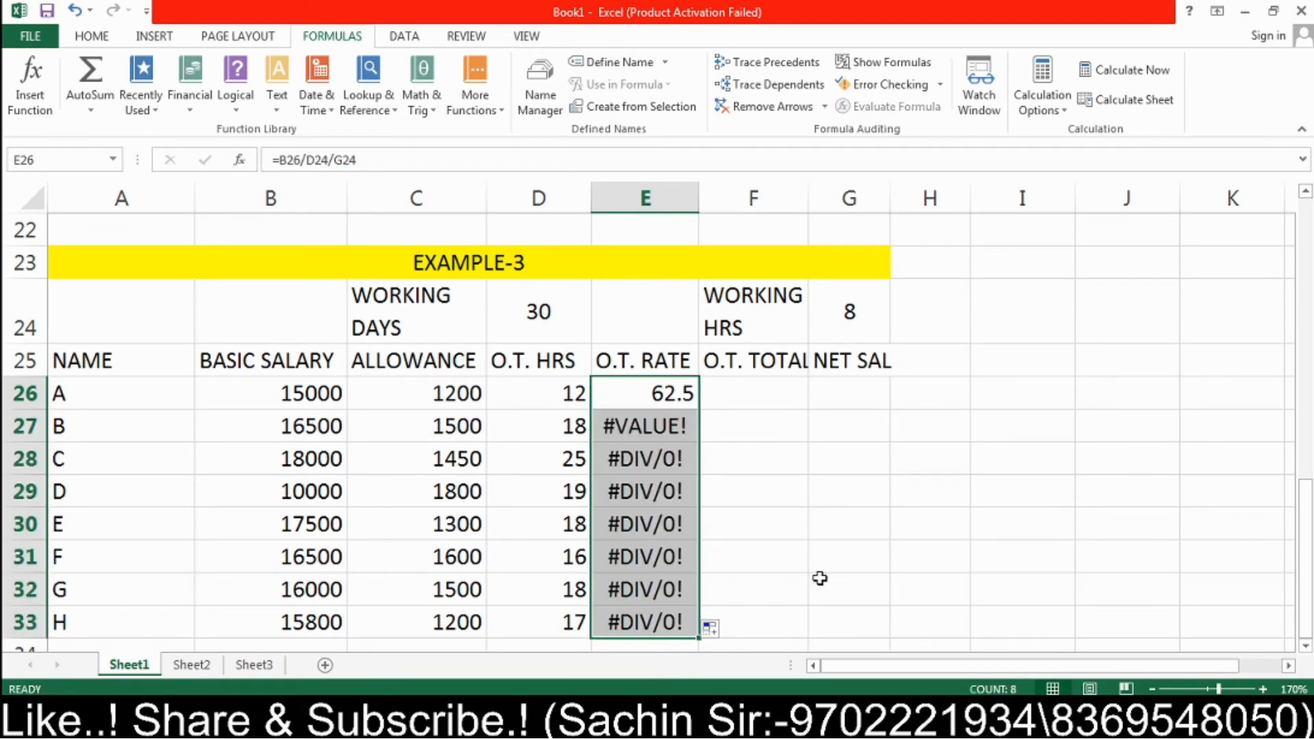
Step: Clear the overtime rate formulas from E27 to E33, keeping only employee A's rate
left_click(820, 579)
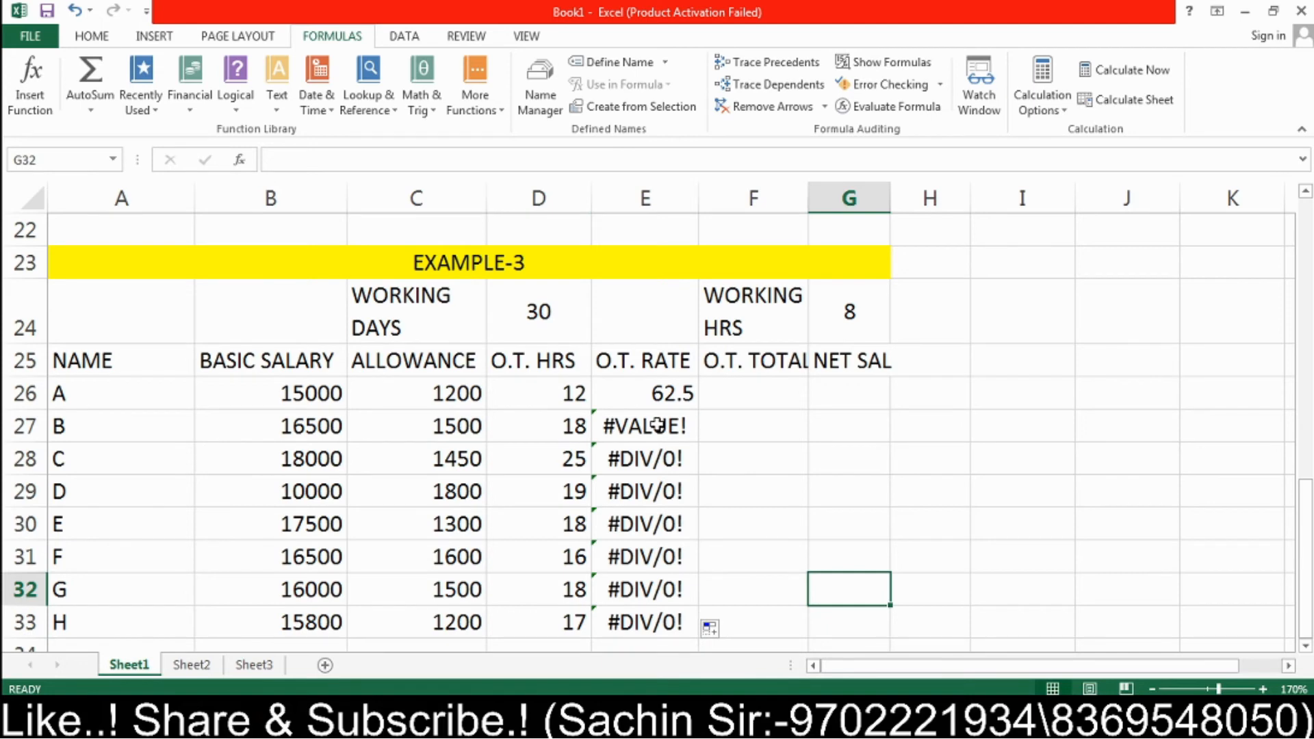
left_click_drag(659, 426, 651, 623)
key("Delete")
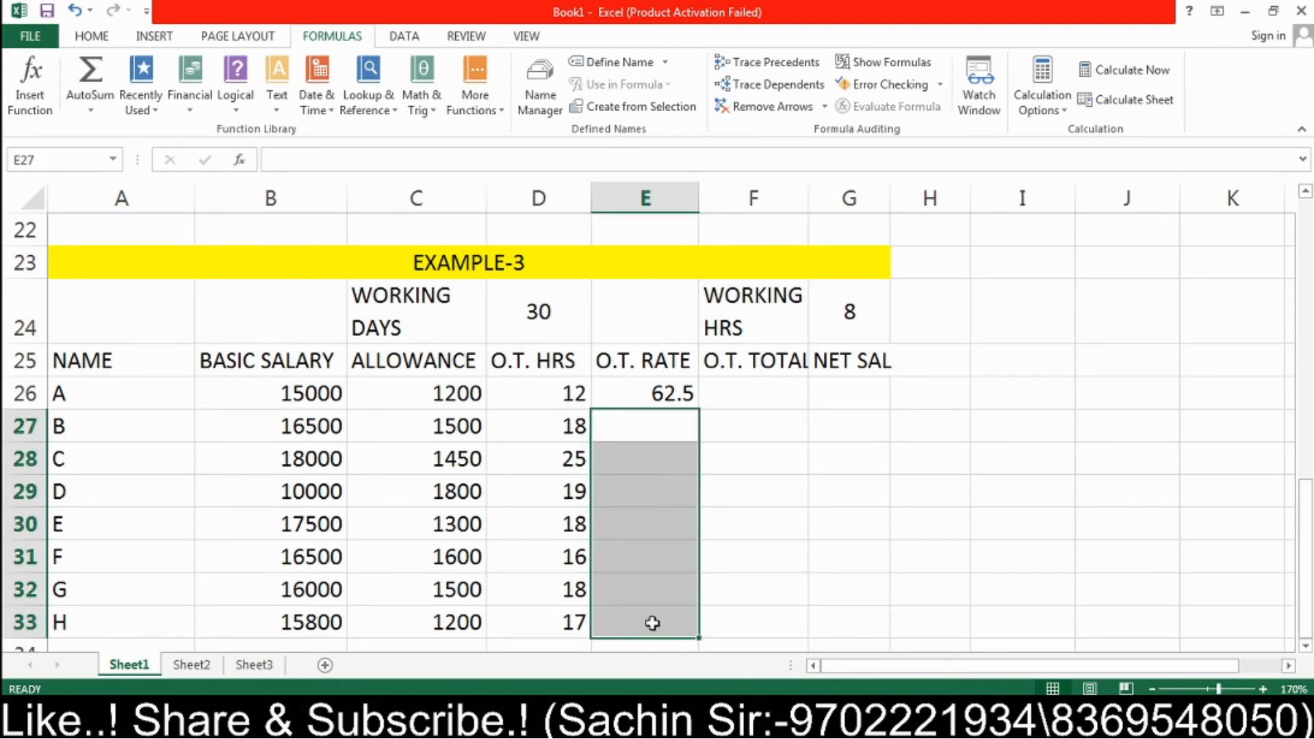
left_click(768, 568)
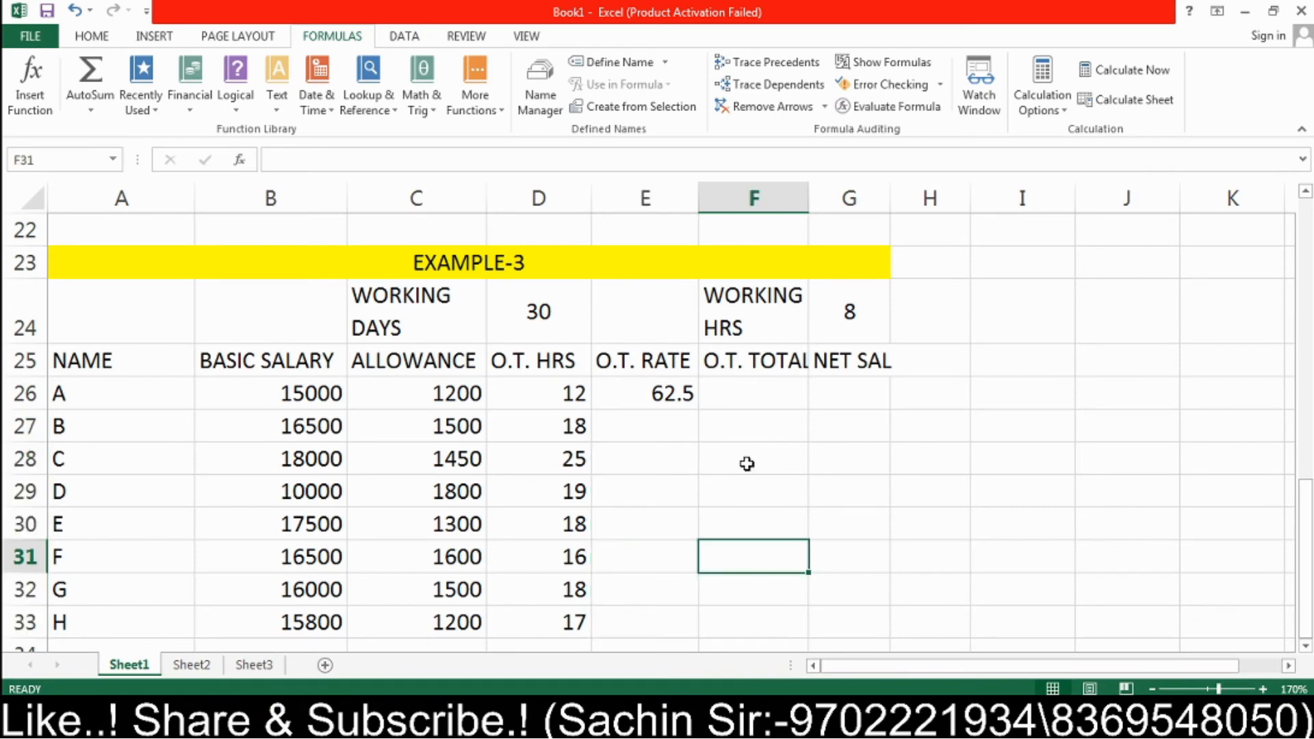
Step: Make the working days and working hours references in E26 absolute as =B26/$D$24/$G$24 and fill the formula down to E33
left_click(669, 392)
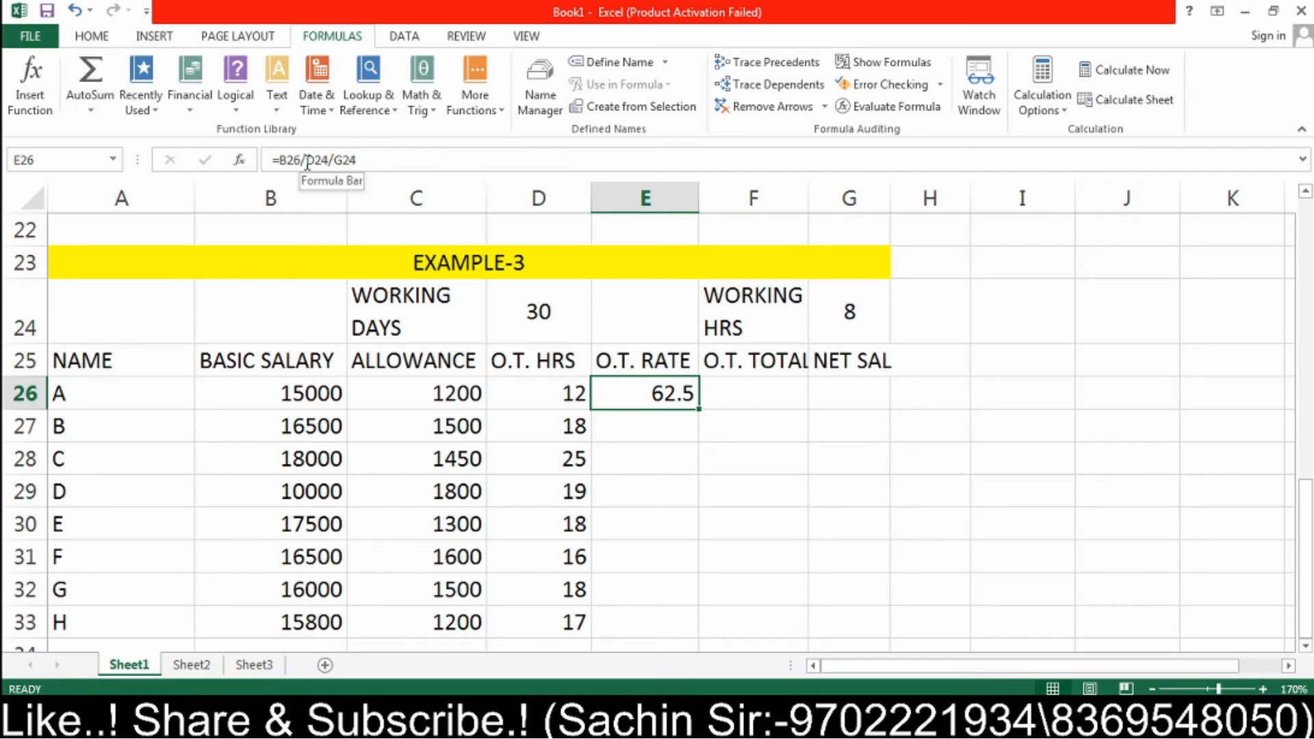
left_click_drag(307, 162, 330, 162)
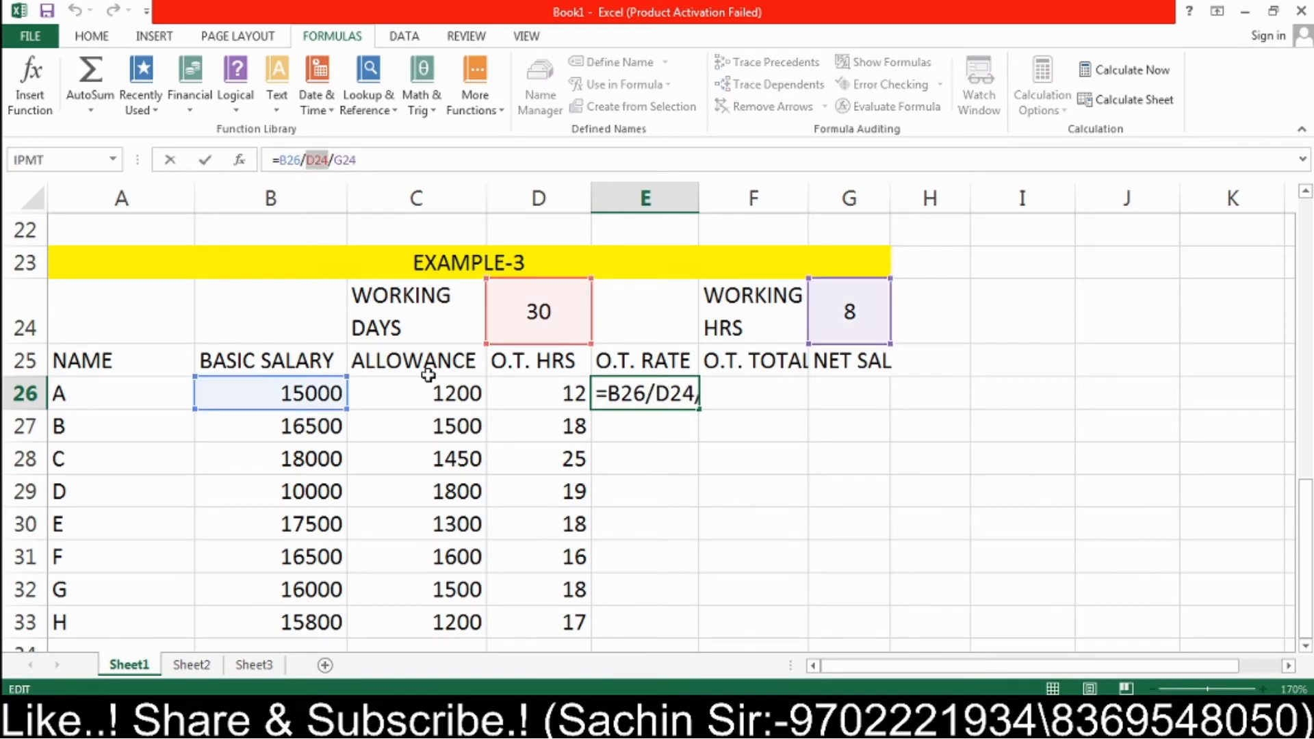
key("F4")
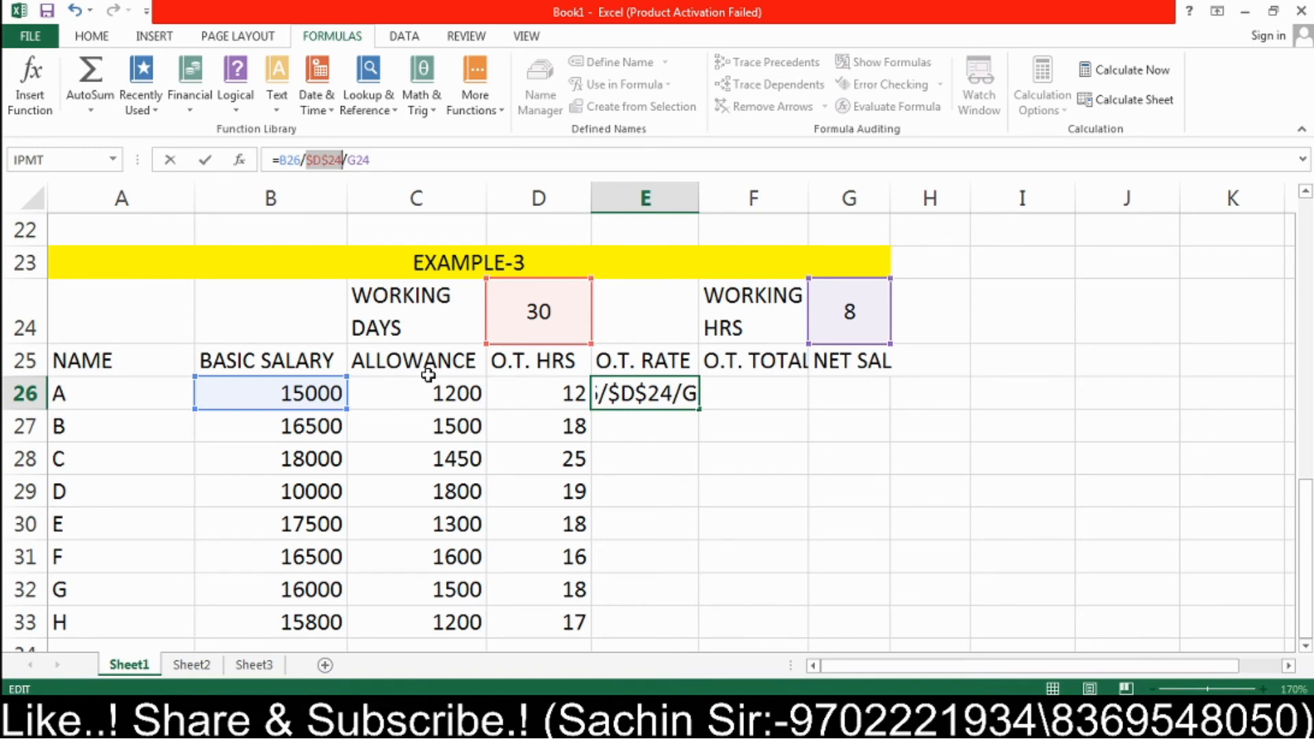
left_click_drag(355, 162, 365, 162)
double_click(366, 163)
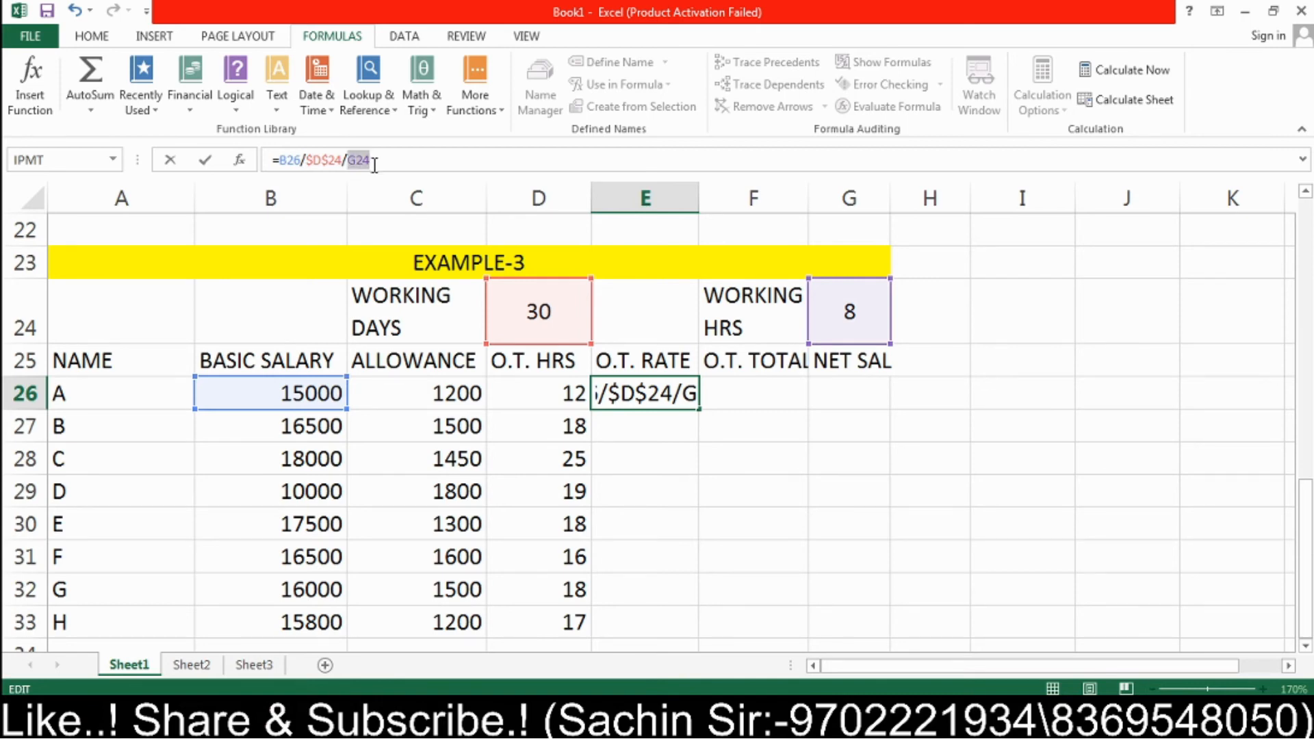
key("F4")
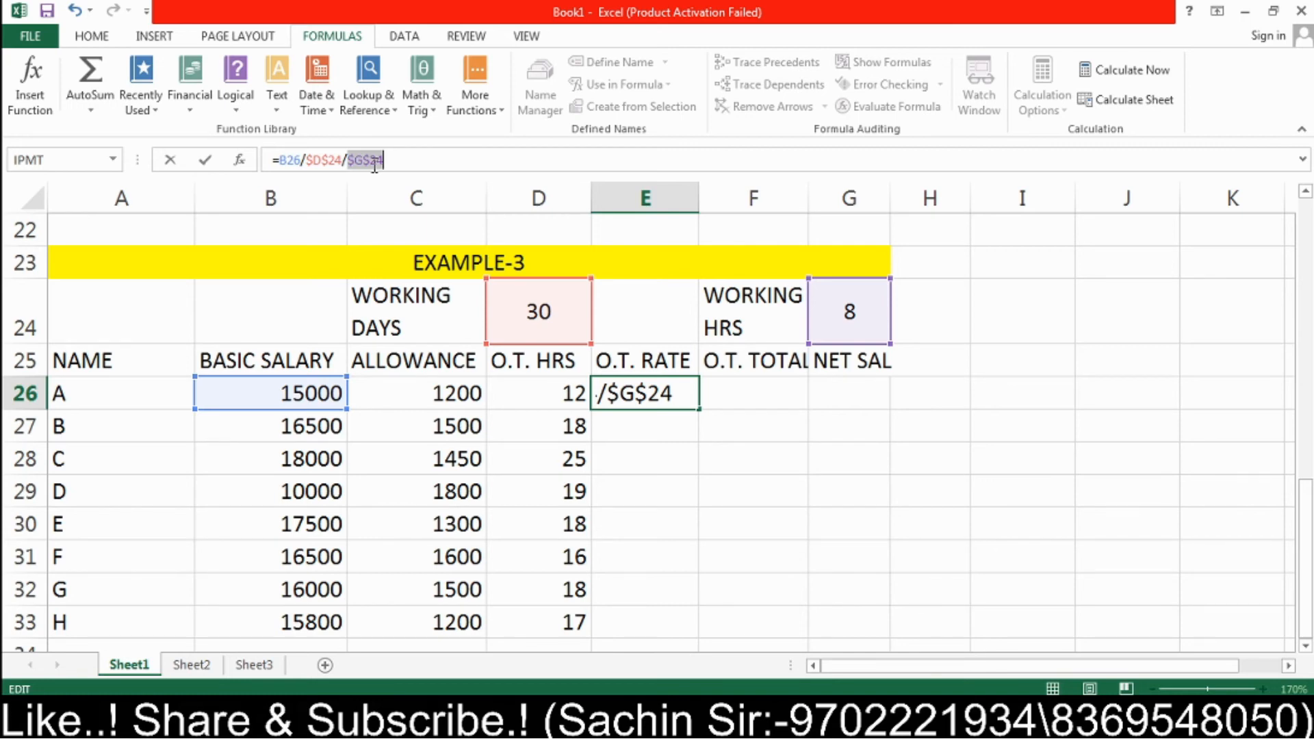
key("Return")
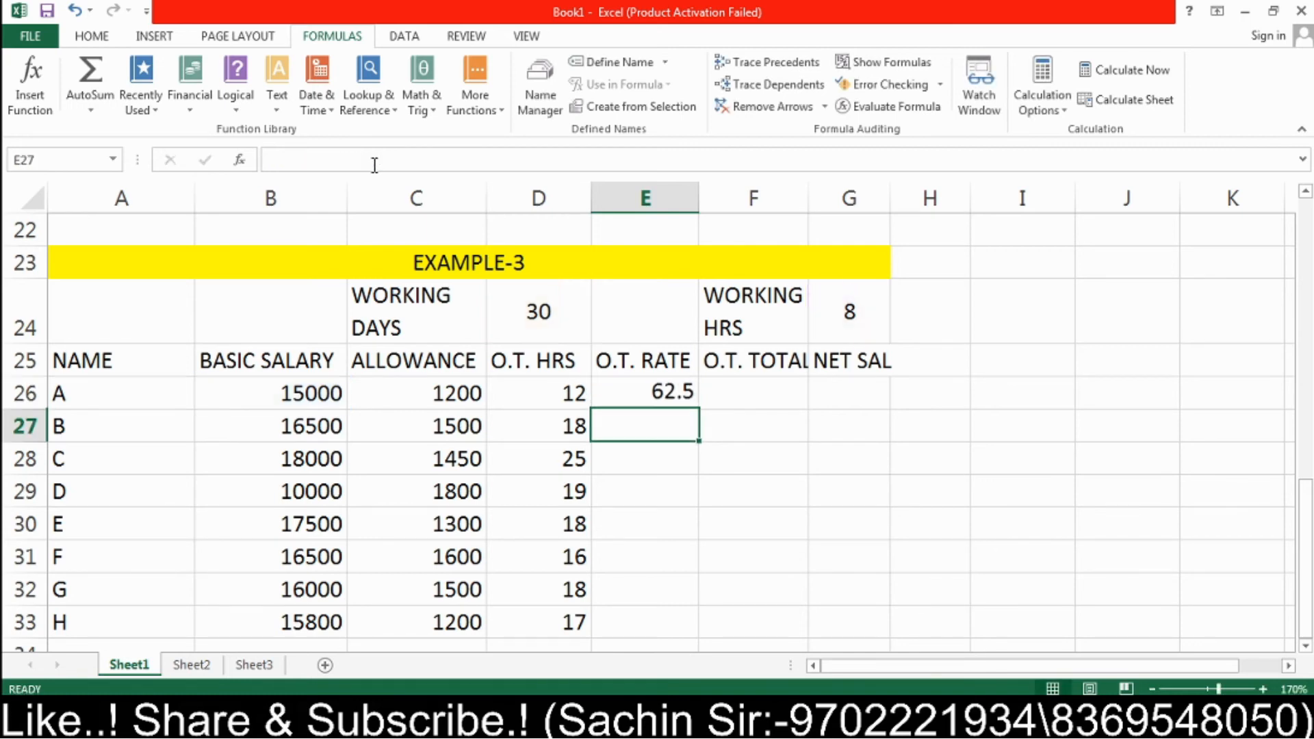
left_click(656, 395)
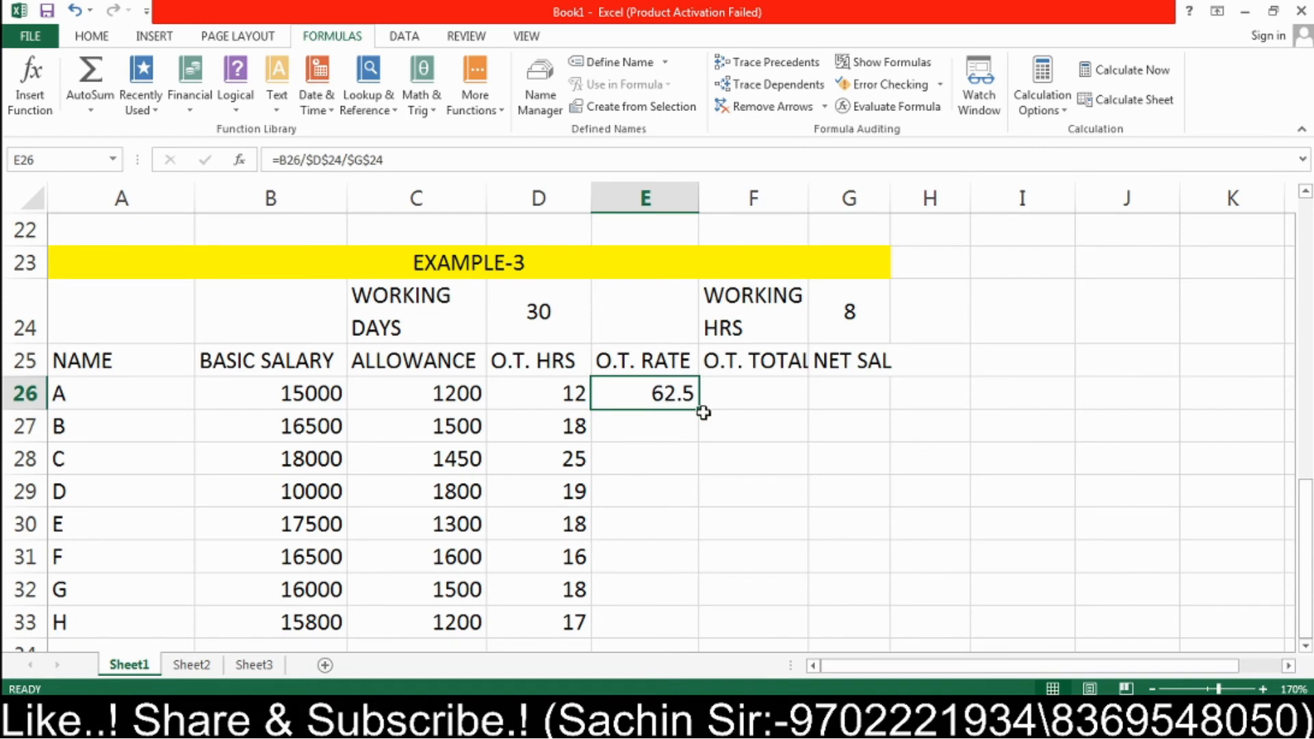
left_click_drag(699, 409, 698, 637)
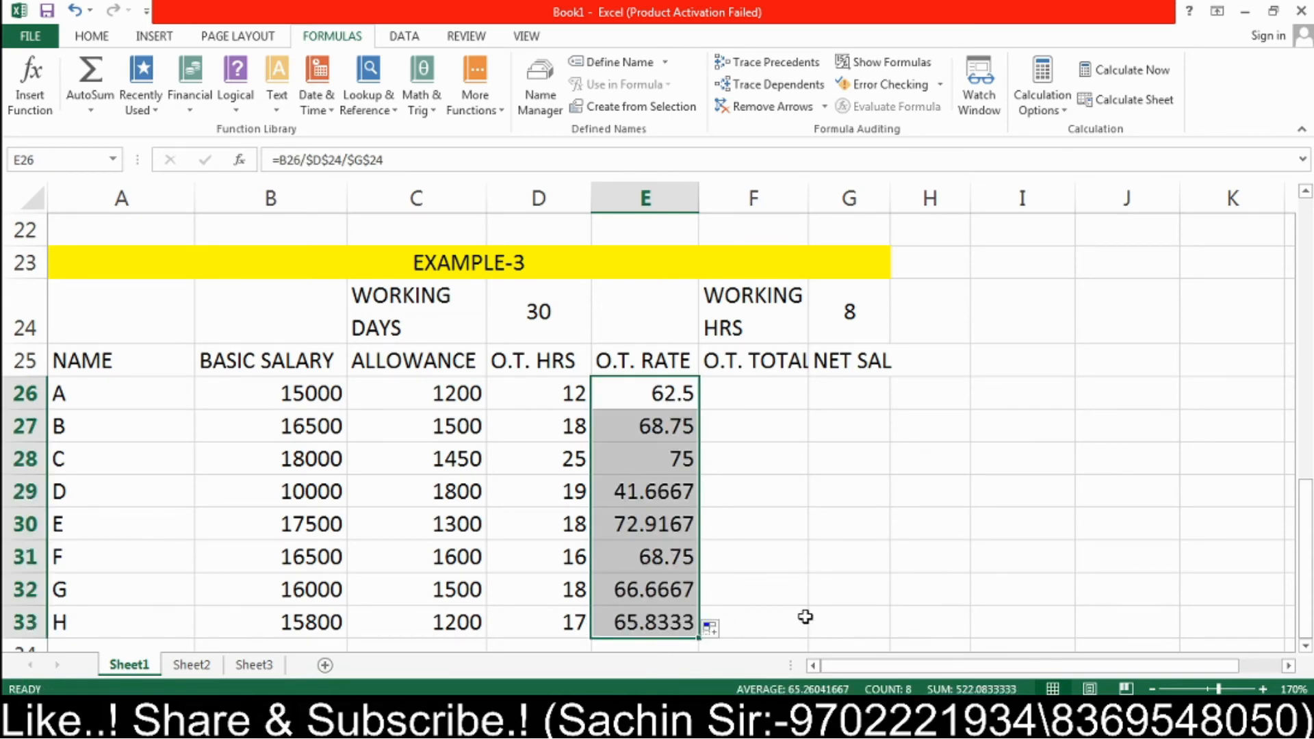
Step: Show the sheet's formulas to examine the absolute references in the O.T. RATE column, and return to showing values
left_click(647, 396)
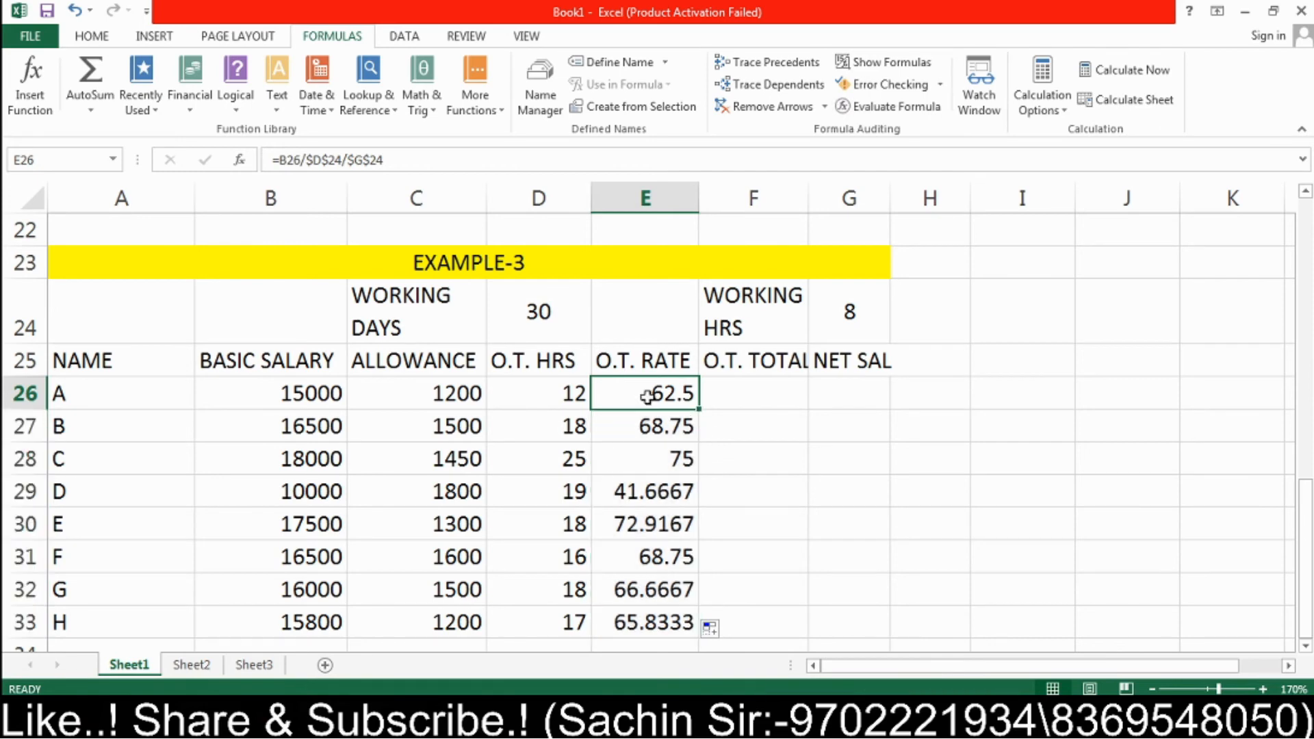
left_click(869, 63)
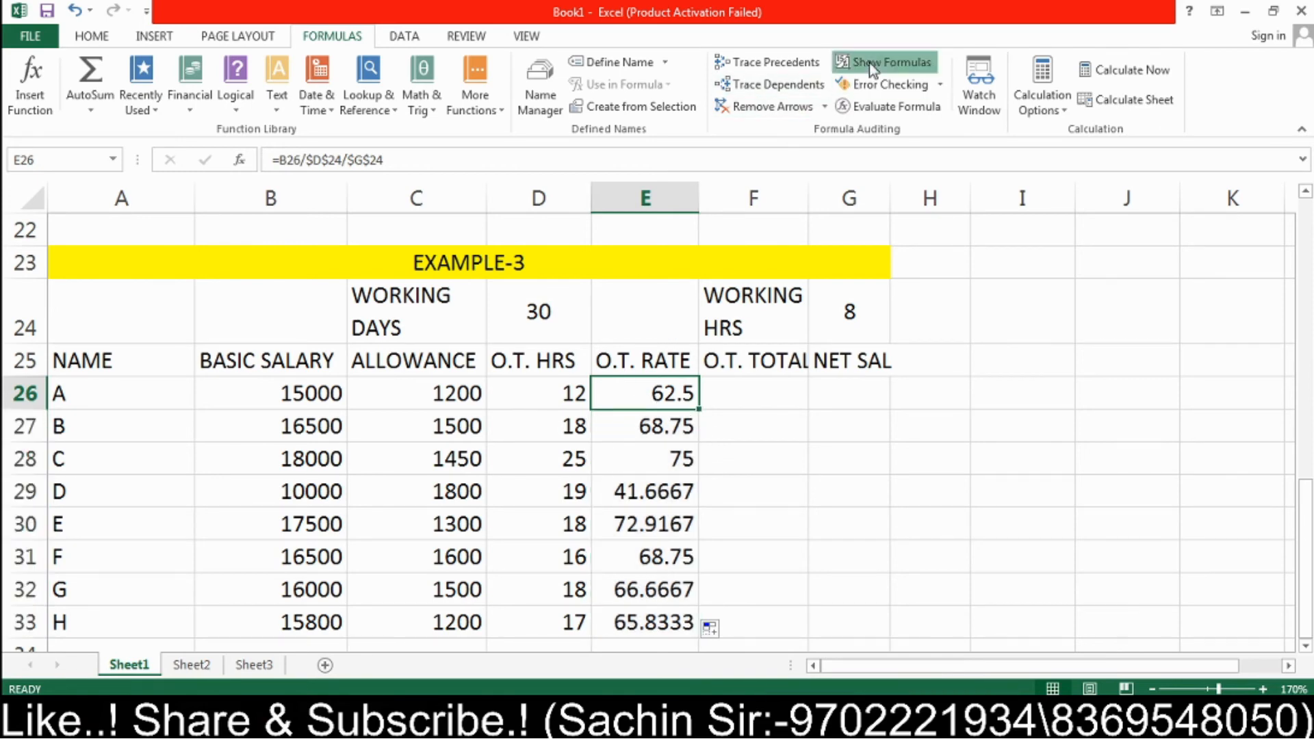
left_click(1289, 666)
left_click(1289, 666)
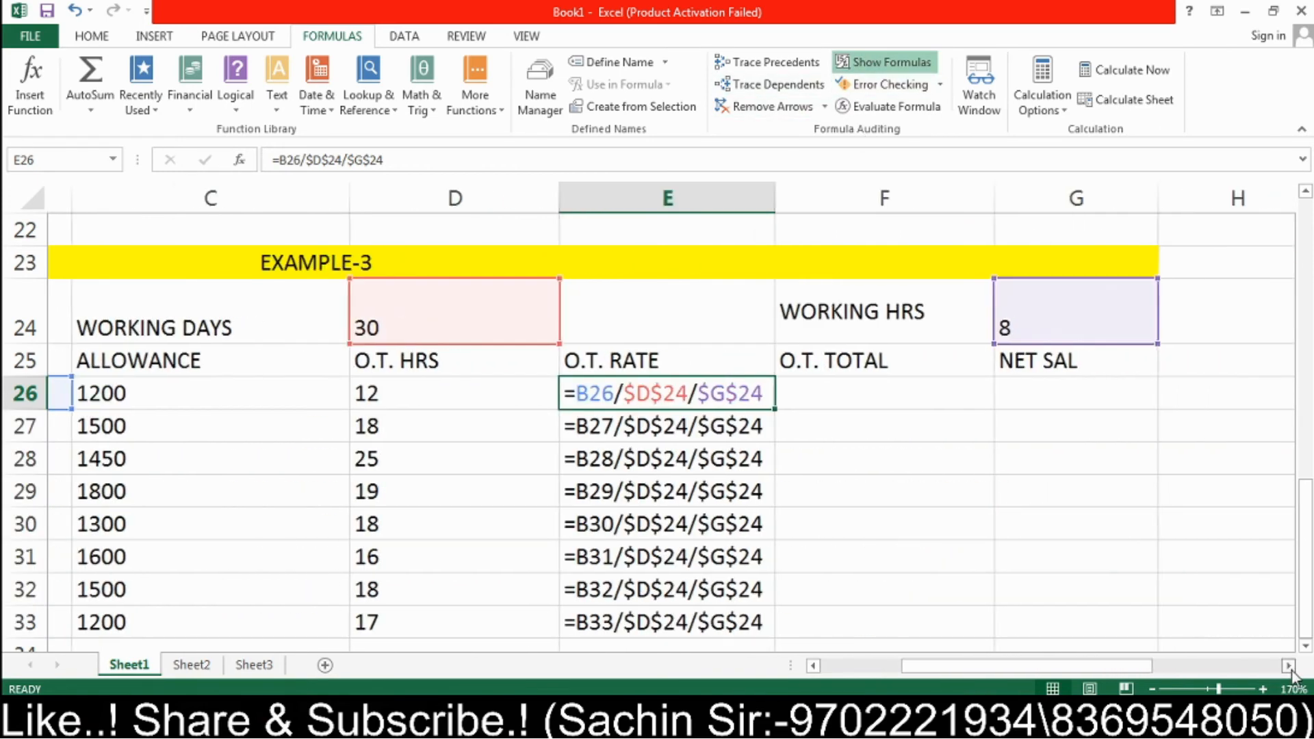
left_click(987, 502)
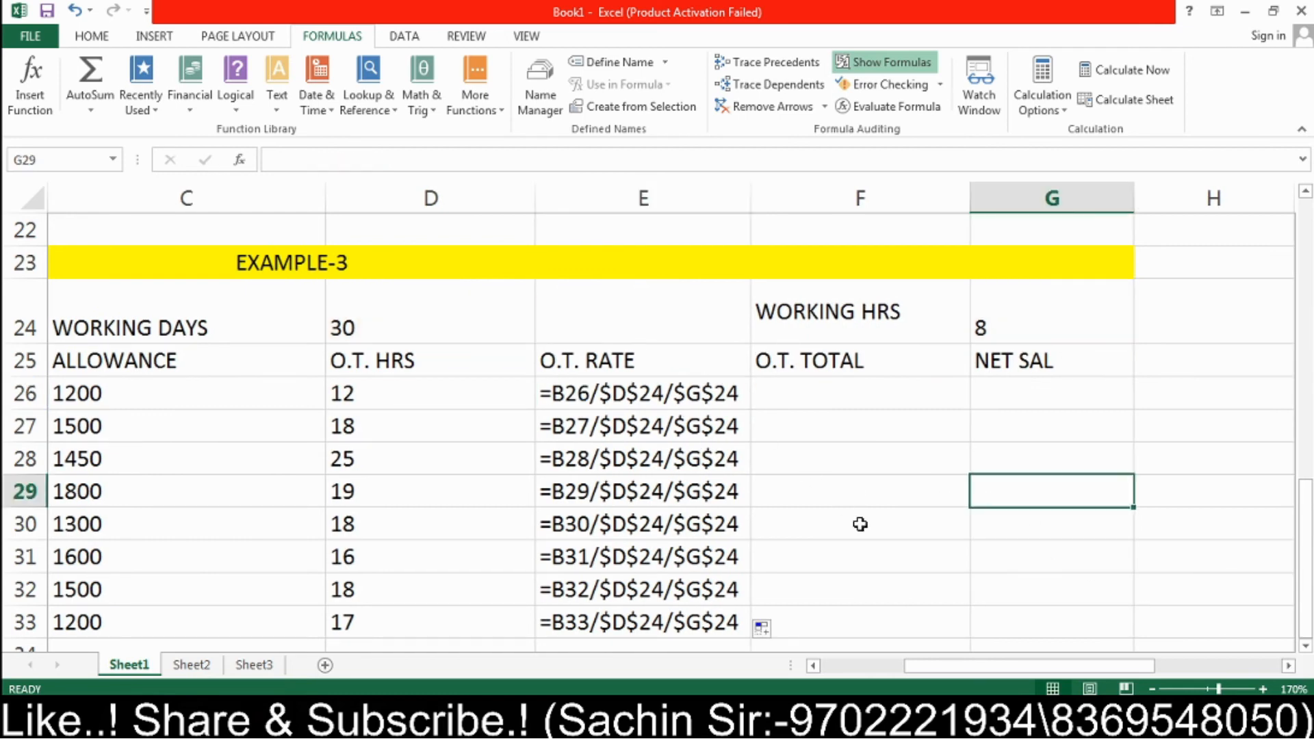
left_click(813, 667)
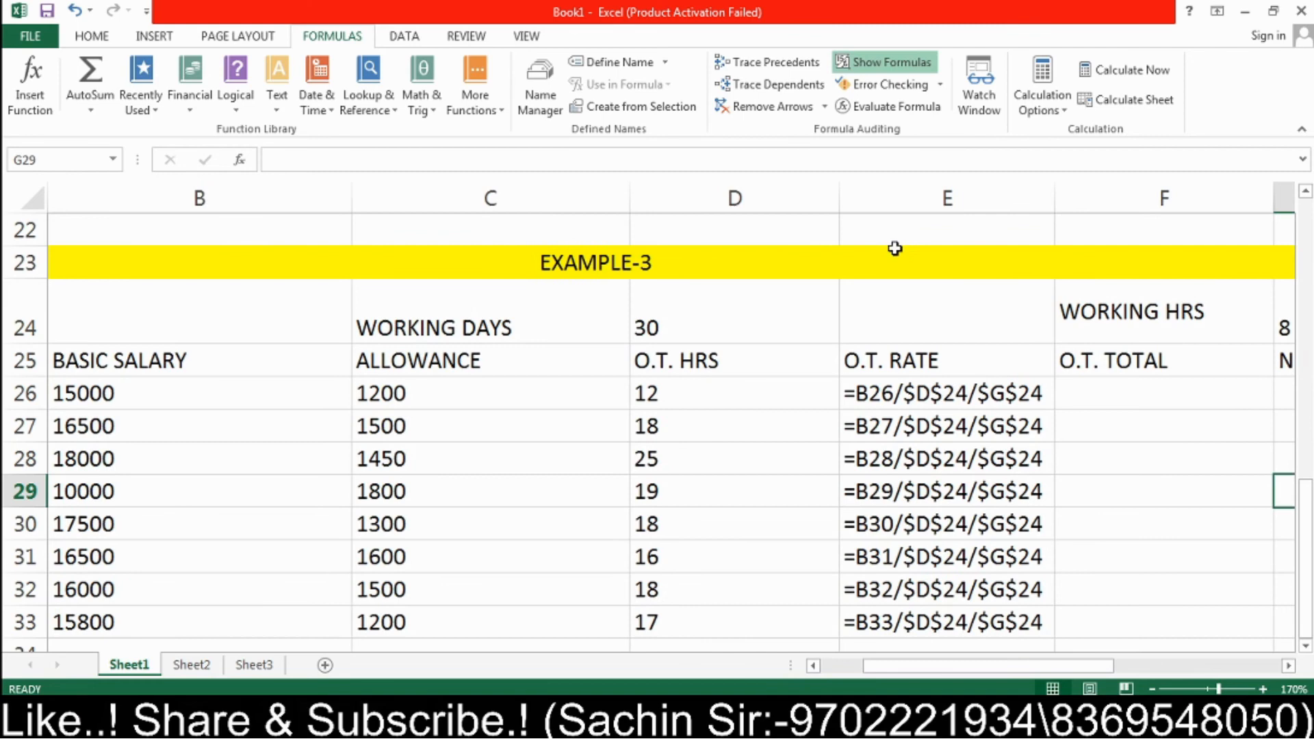
left_click(881, 65)
Step: Enter =D26*E26 in F26 to calculate employee A's overtime total and fill the formula down to F33
left_click(598, 396)
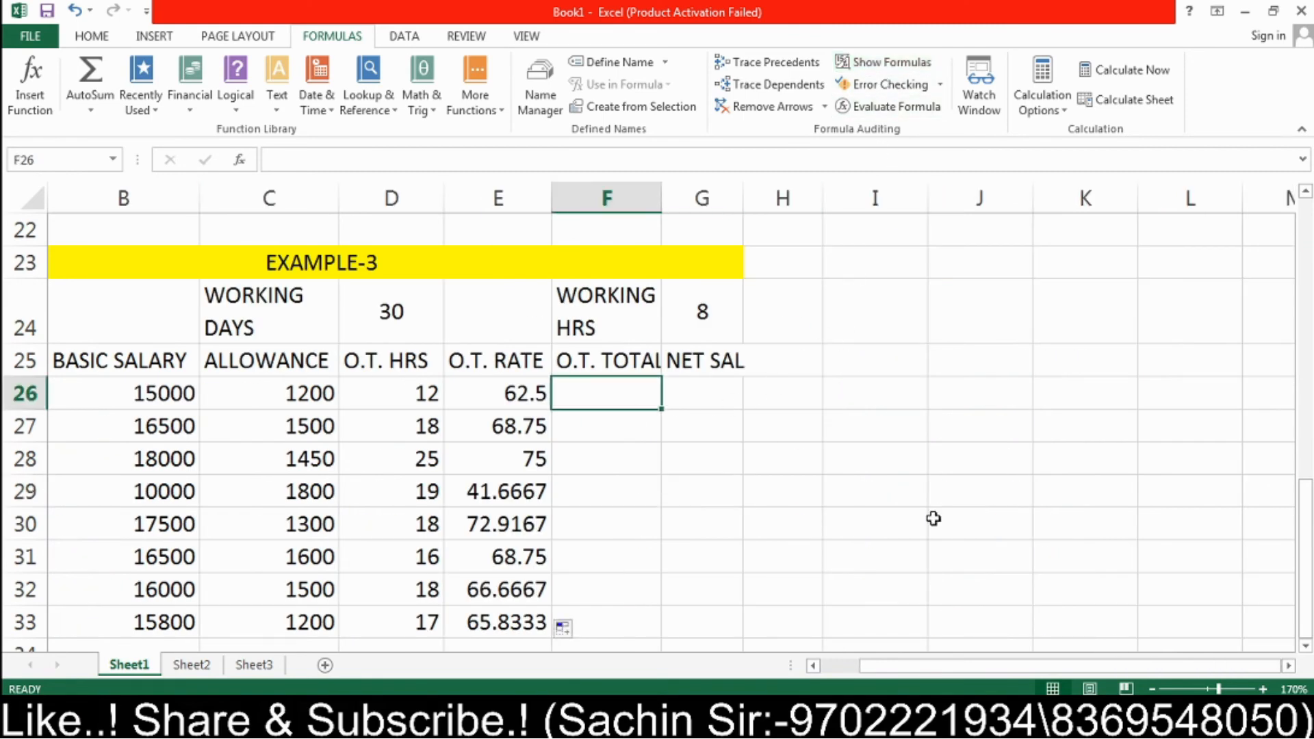
left_click_drag(1108, 666, 1049, 661)
type("=")
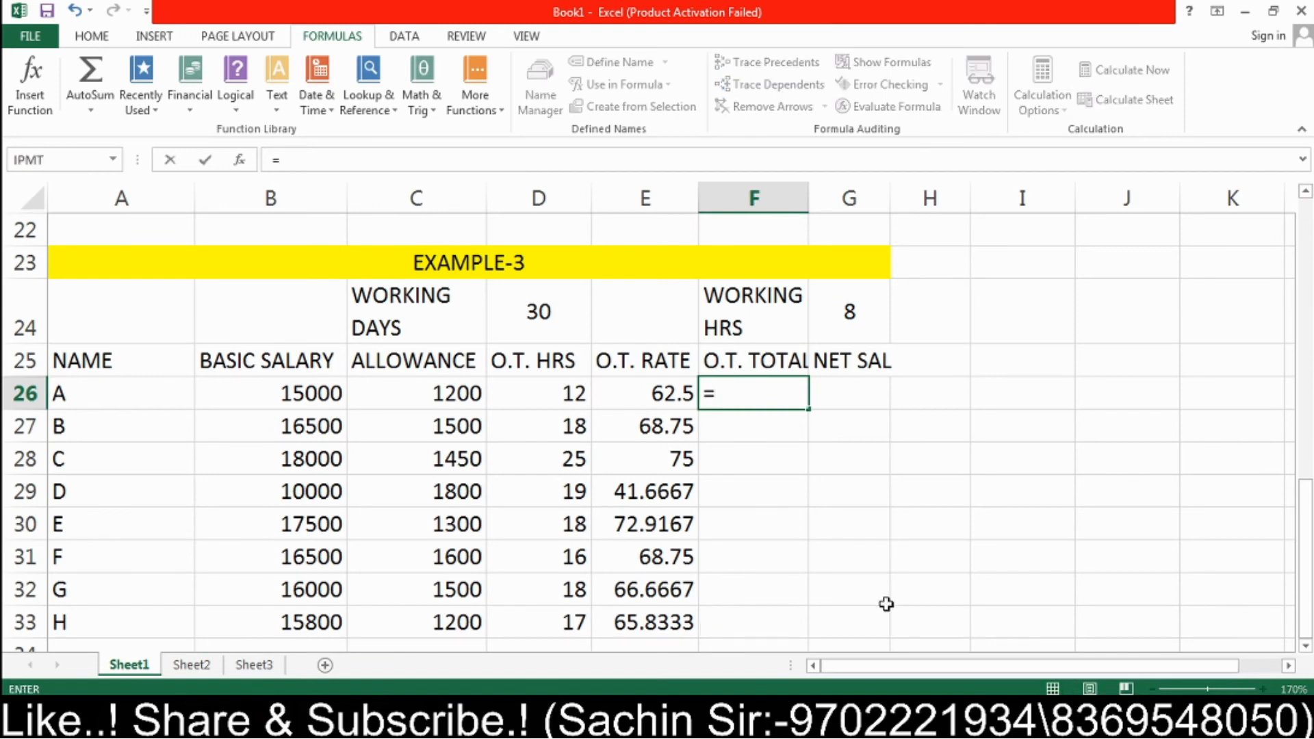
left_click(545, 385)
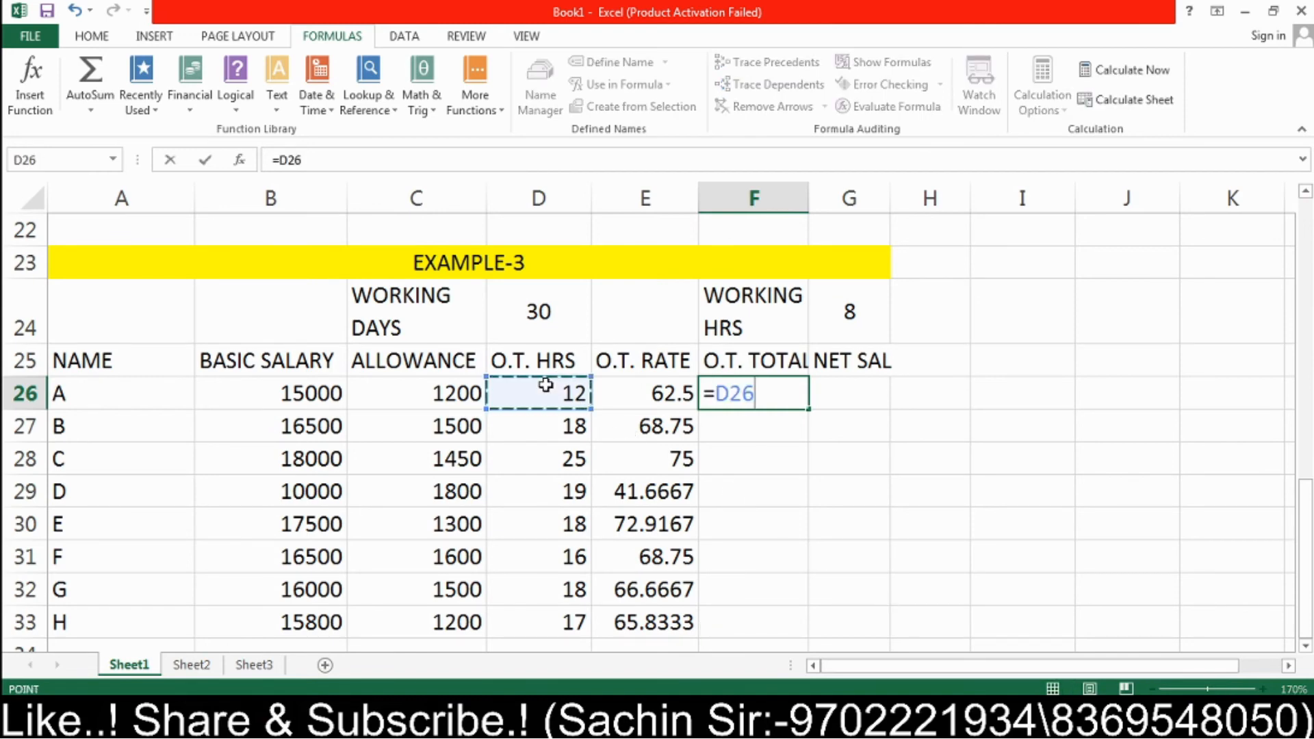
type("*")
left_click(659, 393)
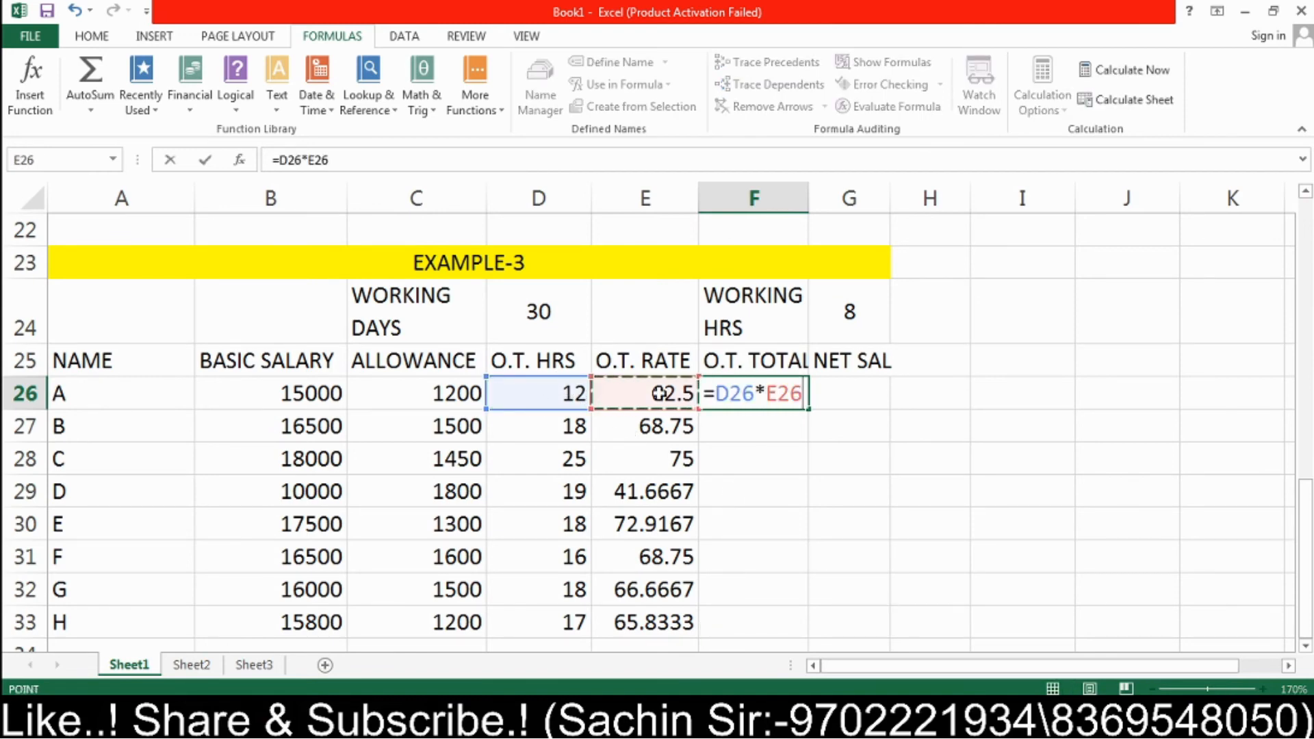
key("Return")
left_click(721, 396)
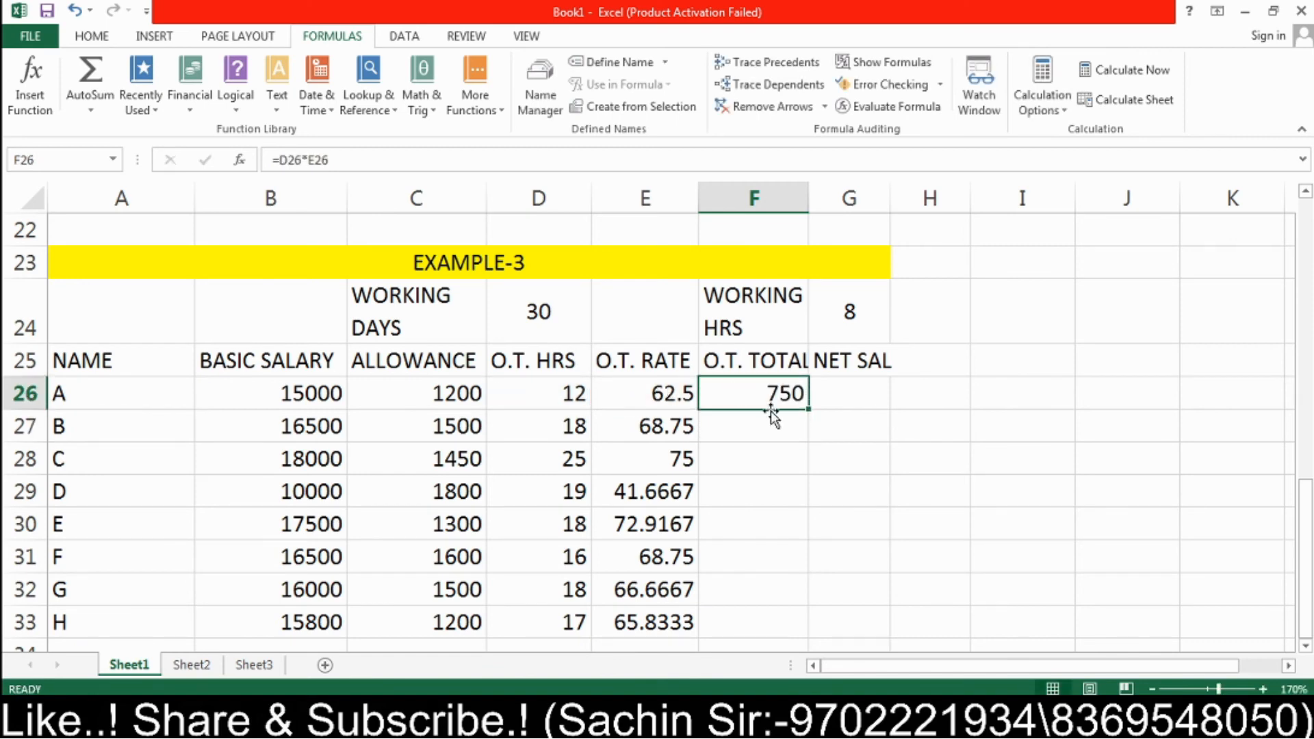
left_click_drag(809, 409, 798, 629)
Step: Enter =B26+C26+F26 in G26 to add basic salary, allowance and overtime total, and fill the net salary formula down to G33
left_click(854, 396)
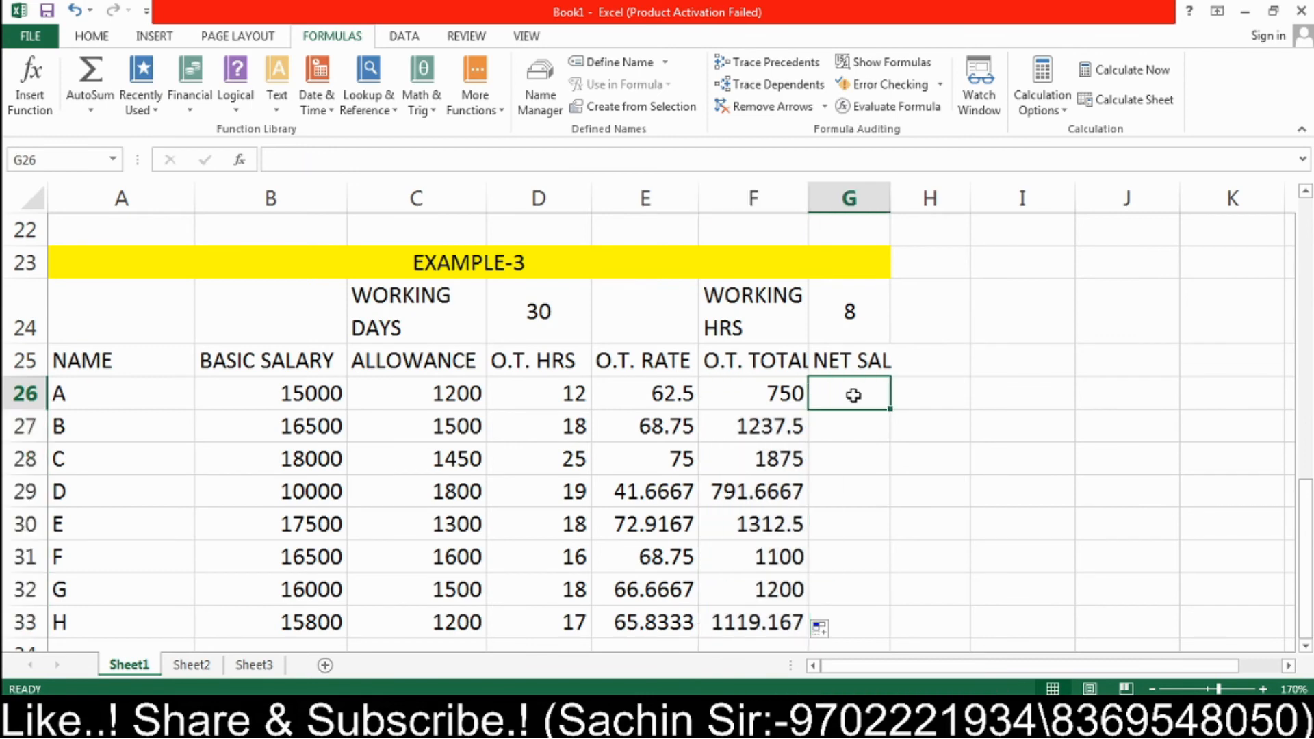
type("=")
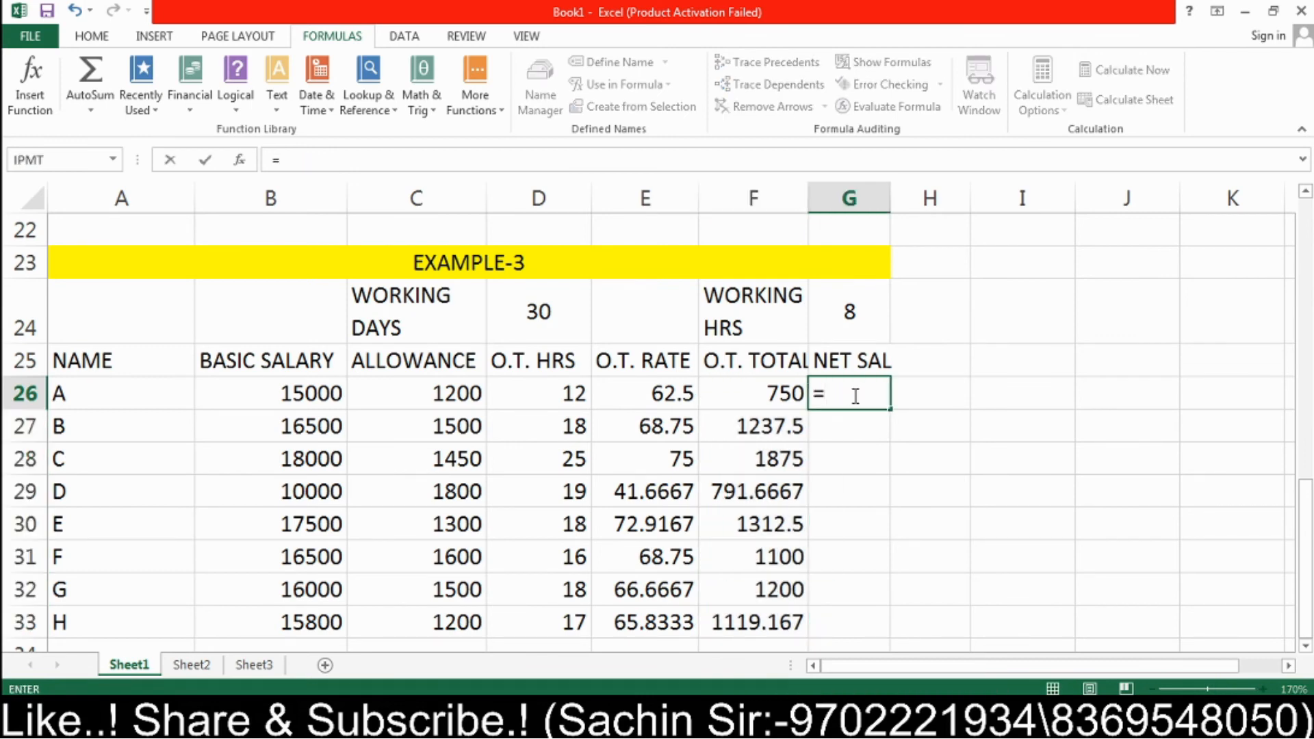
left_click(307, 400)
type("+")
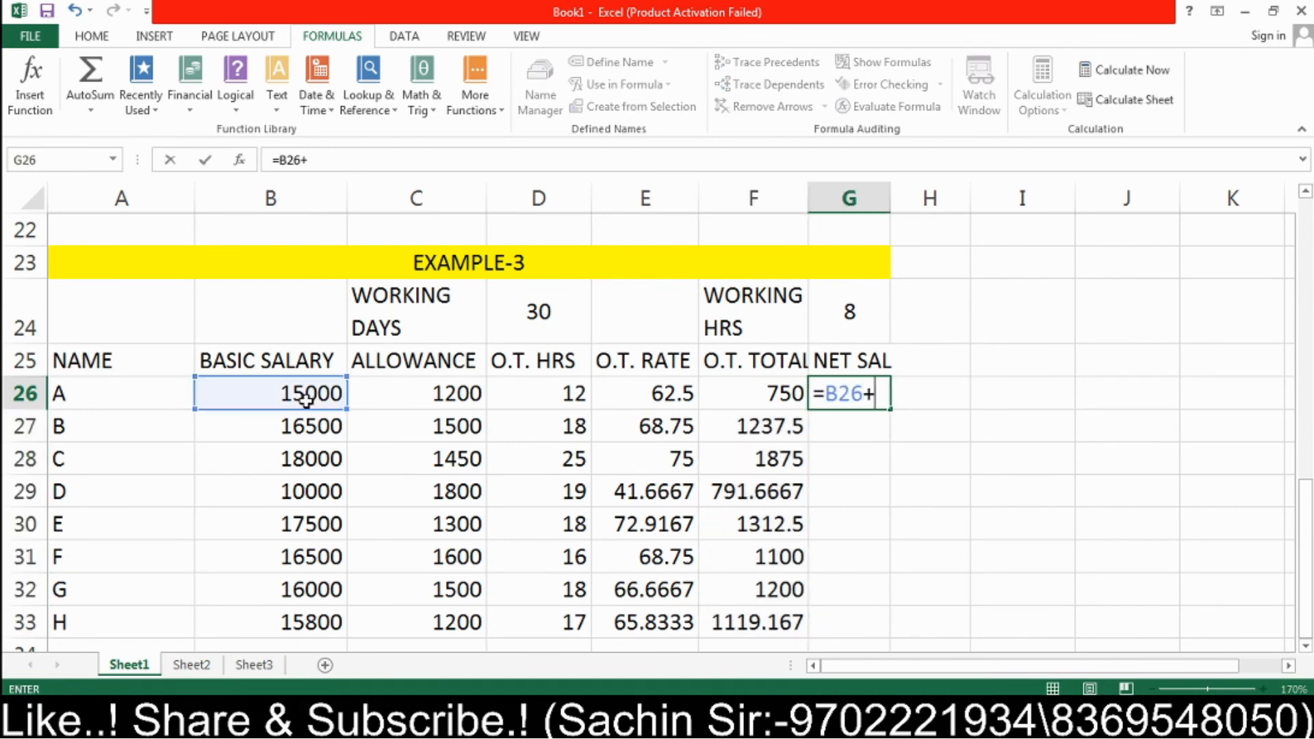
left_click(402, 396)
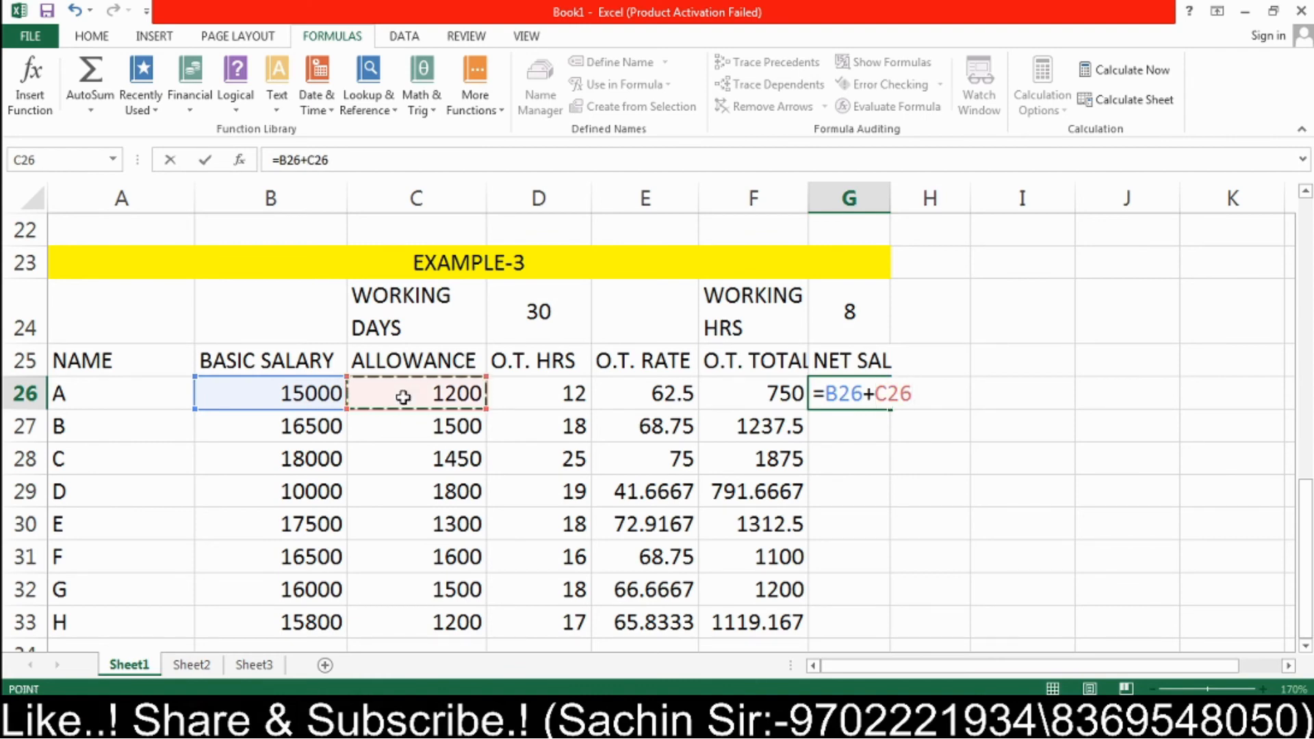
type("+")
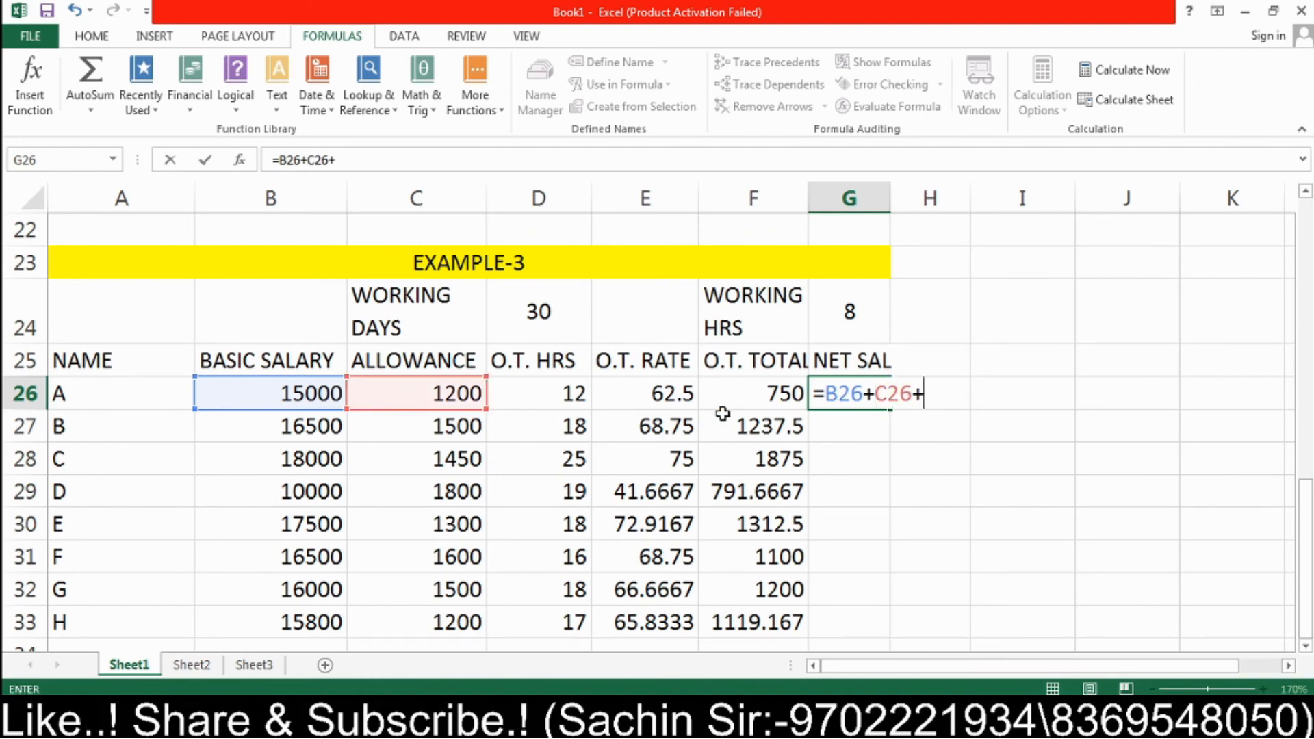
left_click(755, 388)
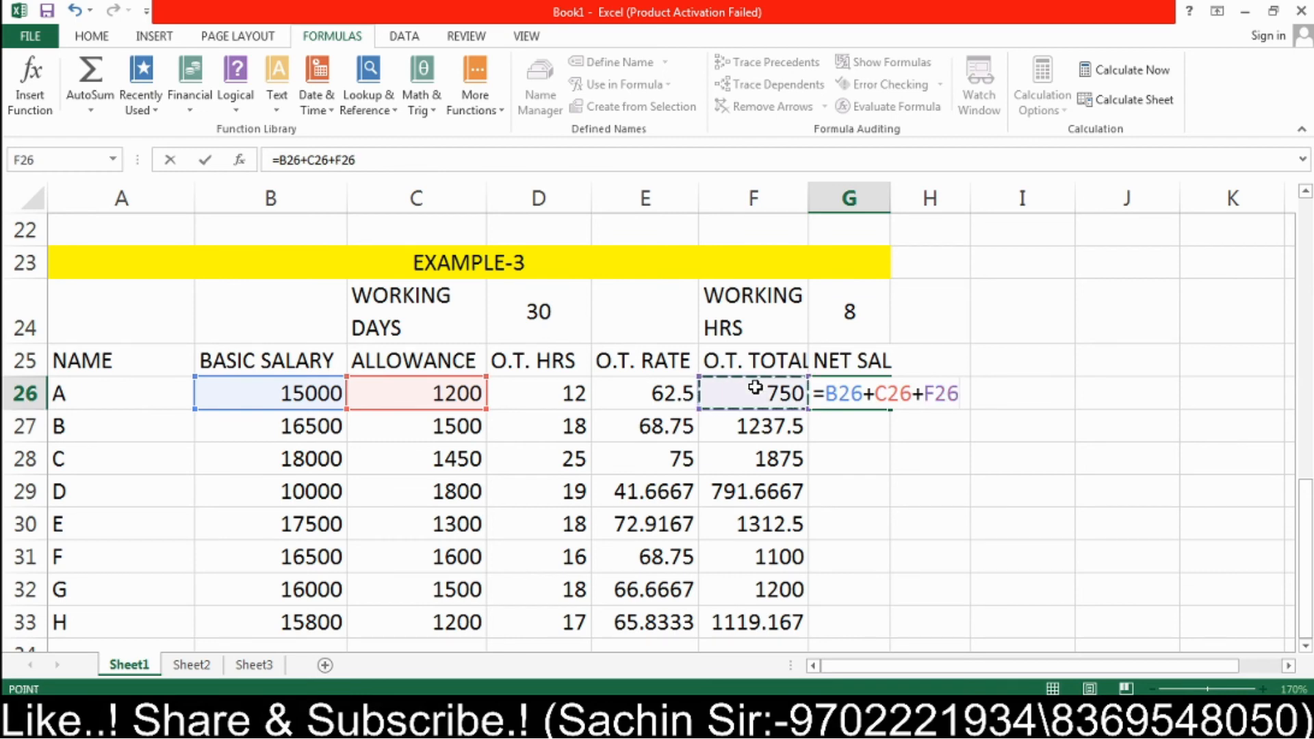
key("Return")
left_click(861, 396)
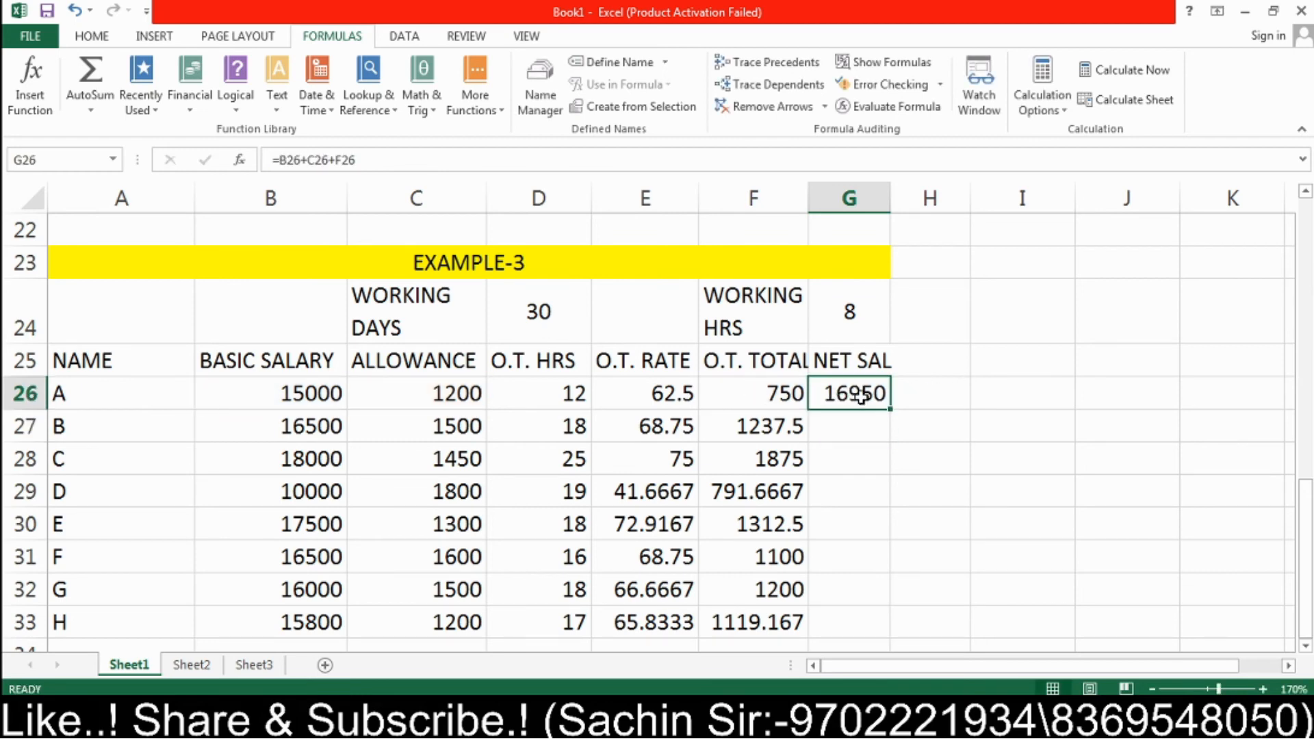
left_click_drag(890, 410, 900, 631)
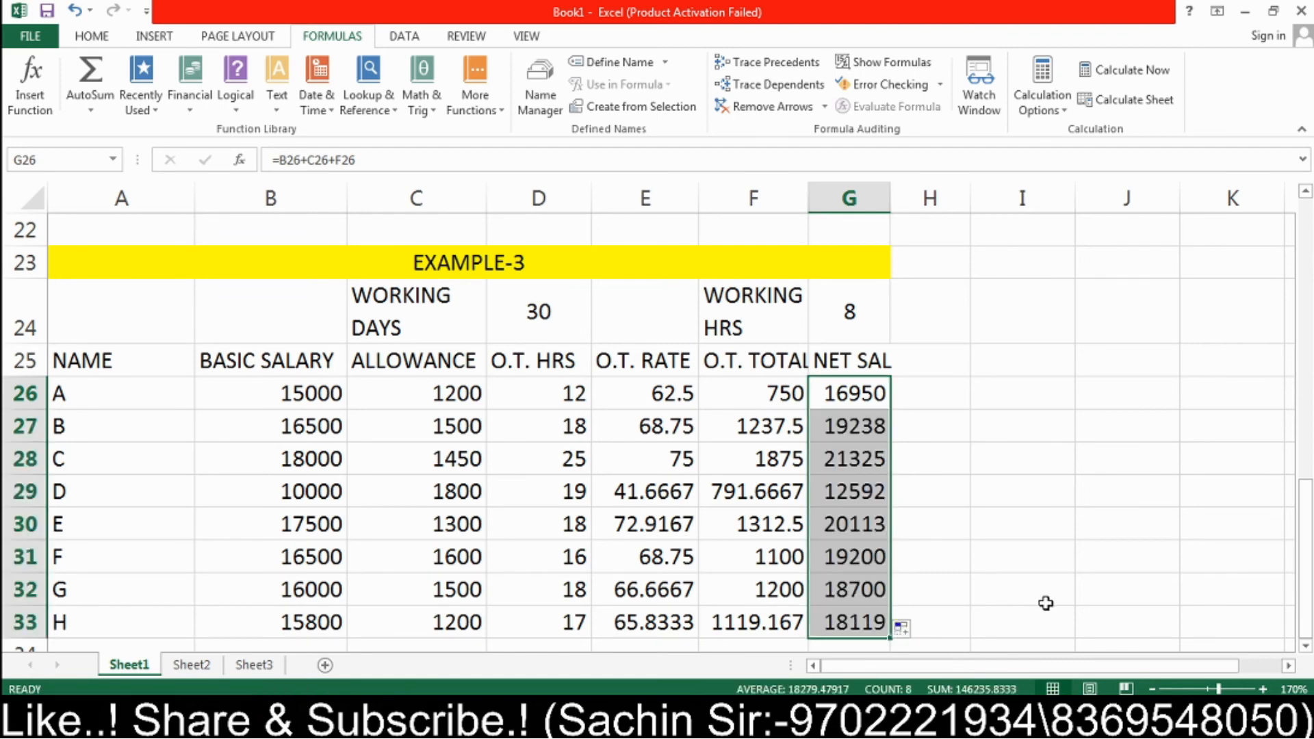
left_click(1032, 538)
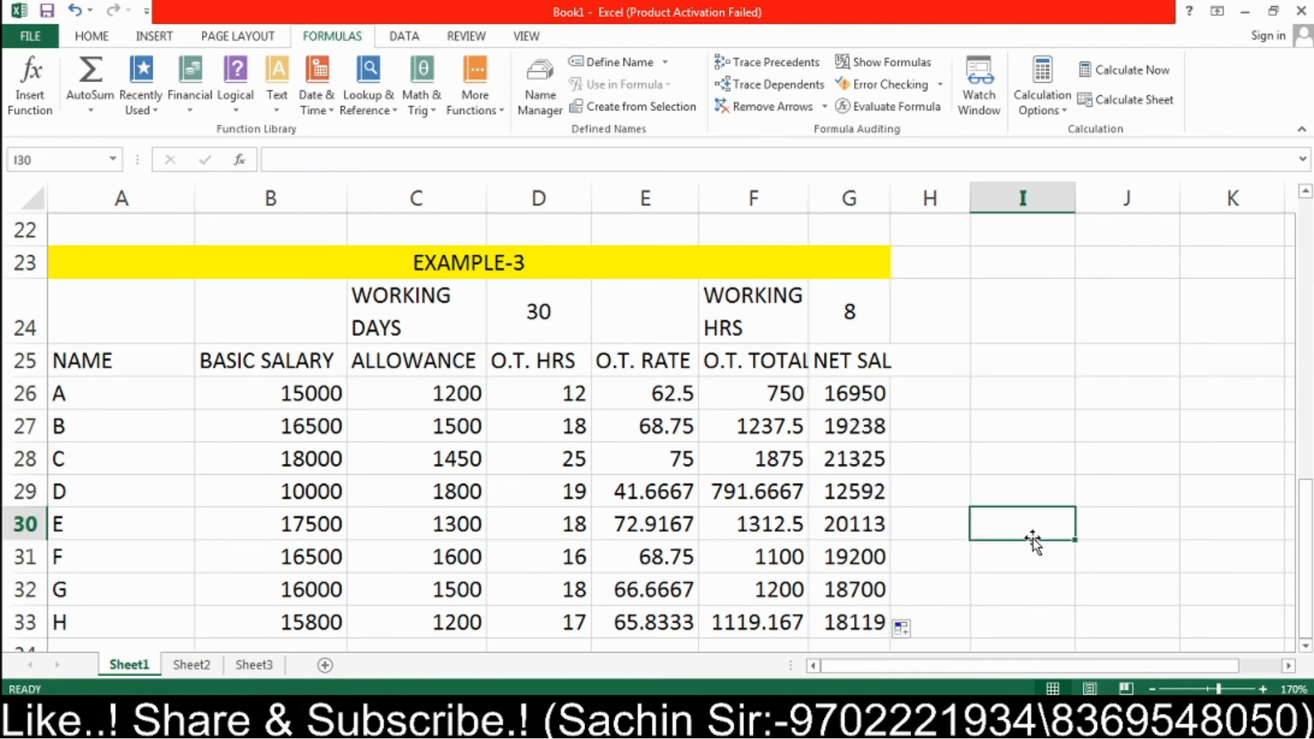
Step: Review the overtime total and overtime rate formulas in F26 and E26, along with the Example-2 table above
left_click(775, 391)
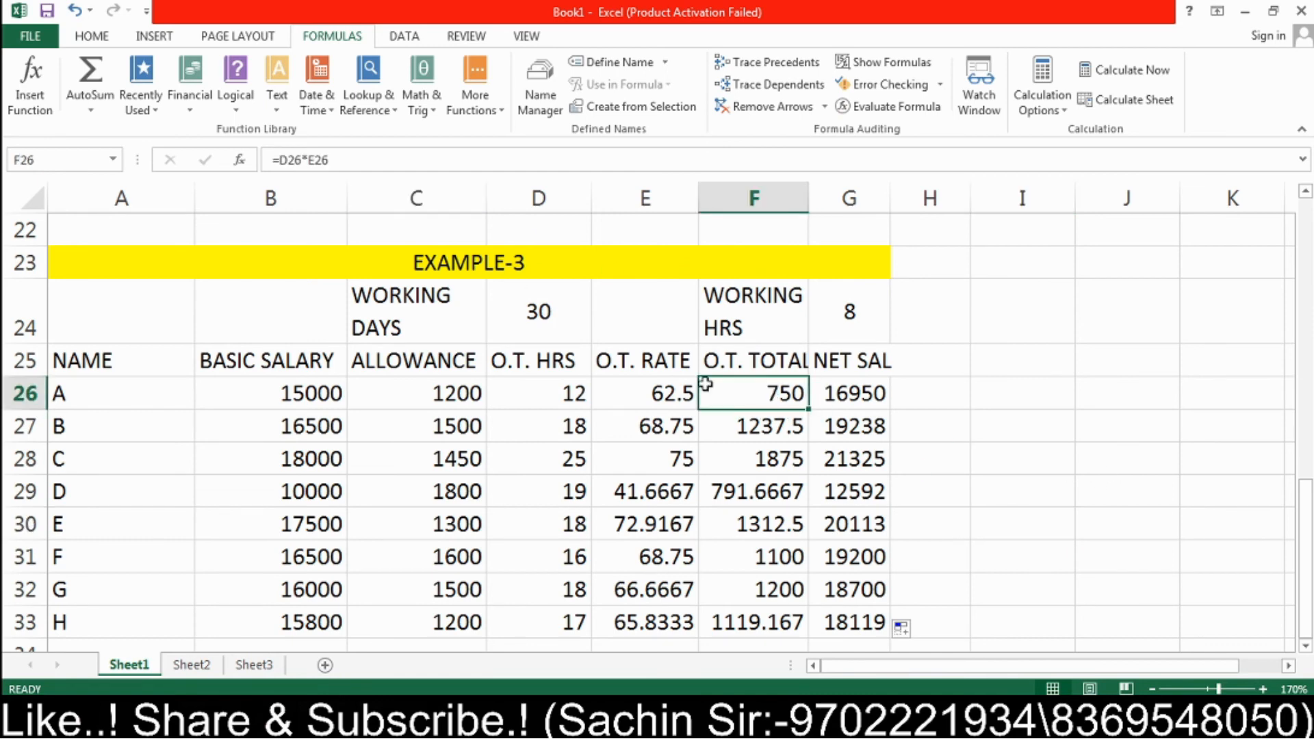
left_click(644, 385)
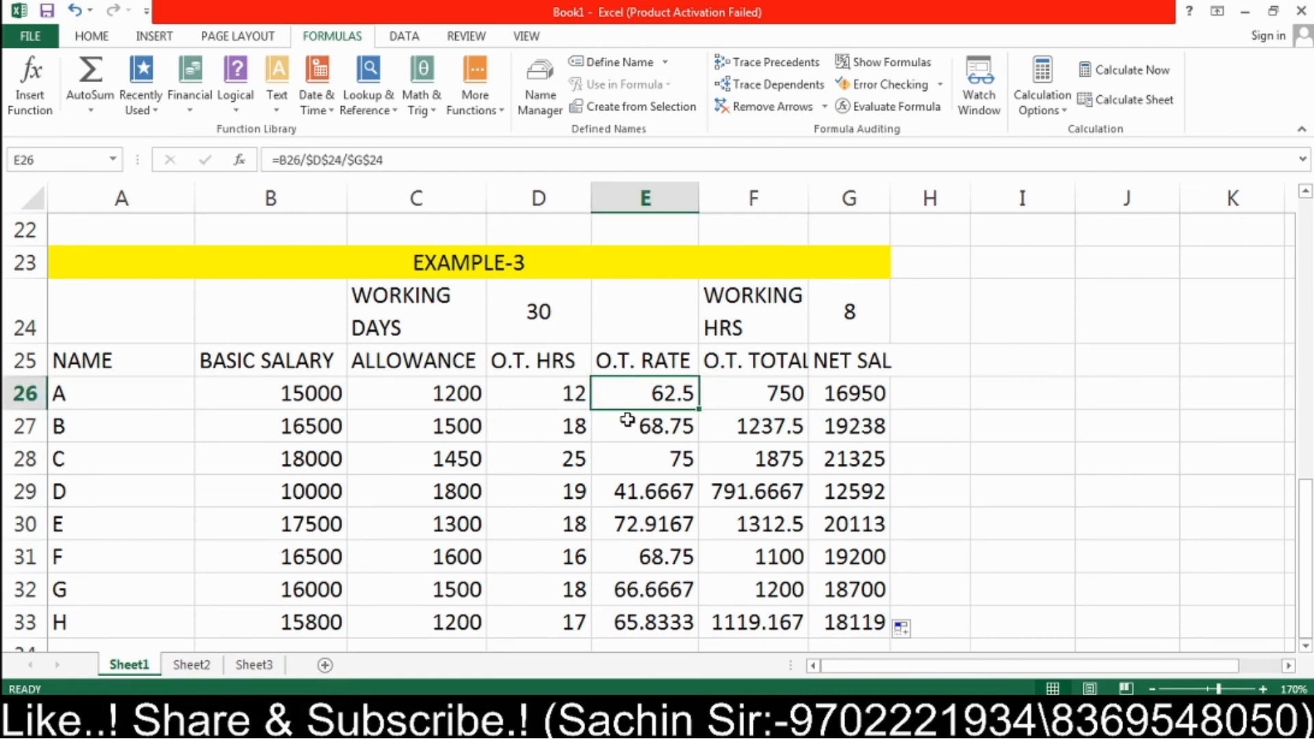
scroll(649, 514, "down", 1)
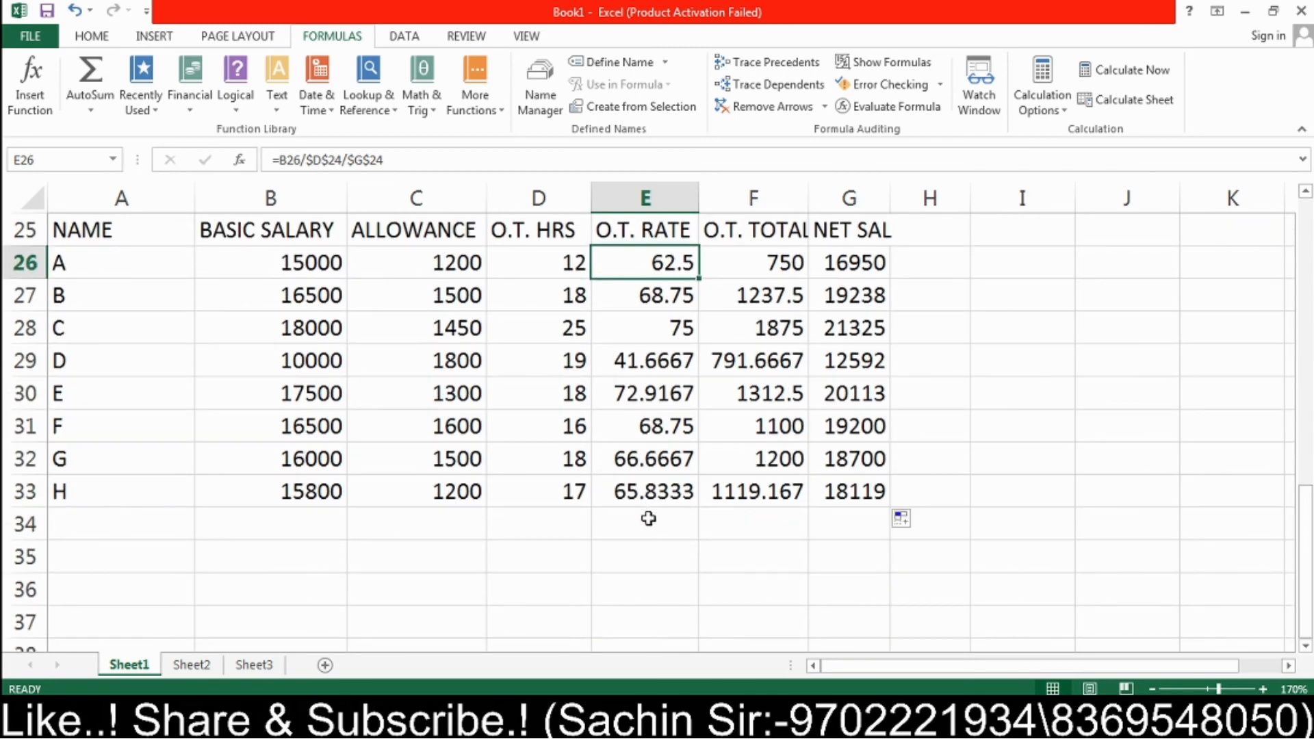
scroll(649, 514, "up", 1)
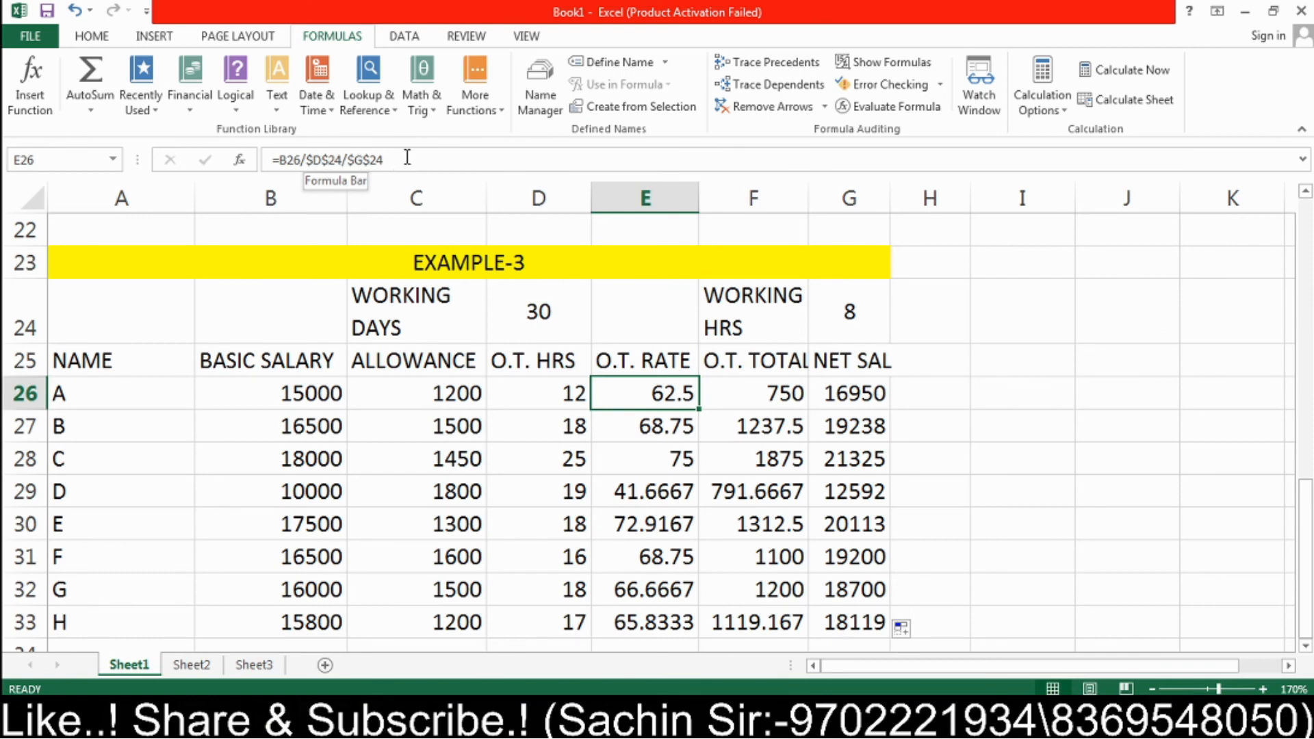
scroll(855, 417, "up", 3)
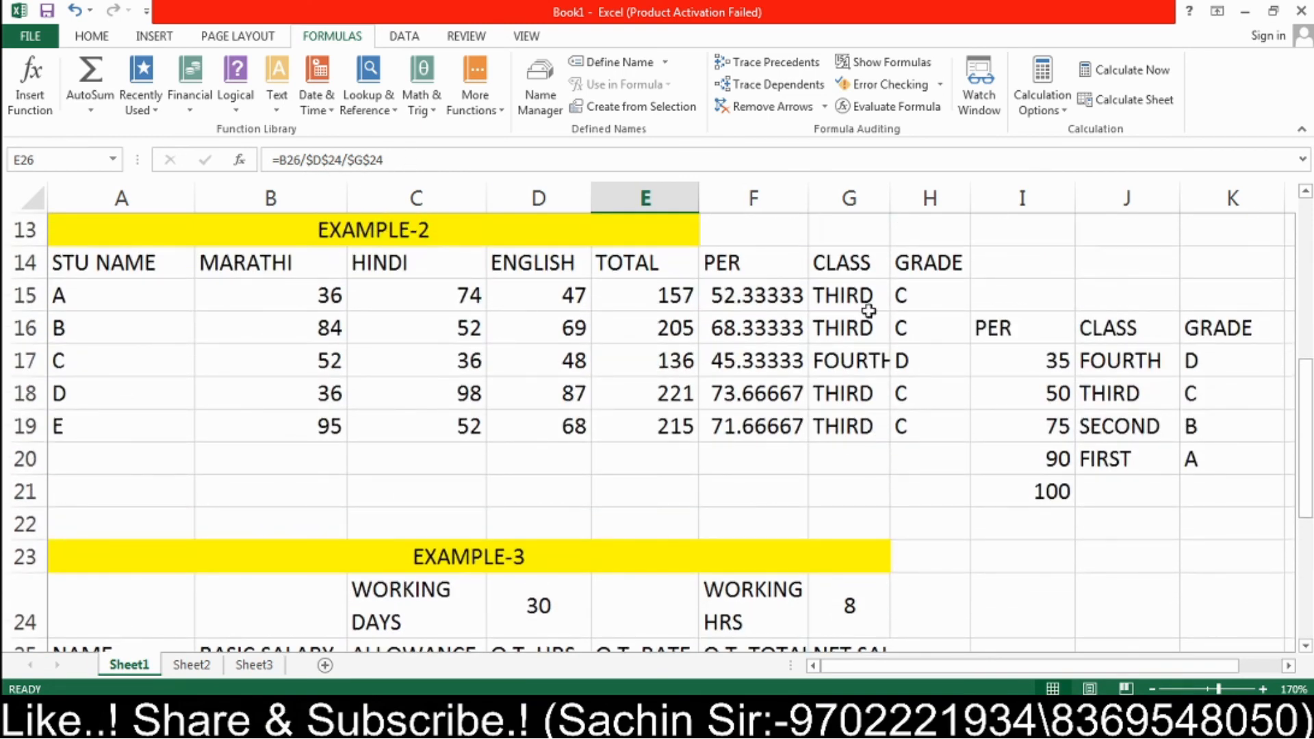
Step: Review the class lookup formula in G15, the transportation charges in F4 and the FRIDGE amount formula in D6
left_click(853, 289)
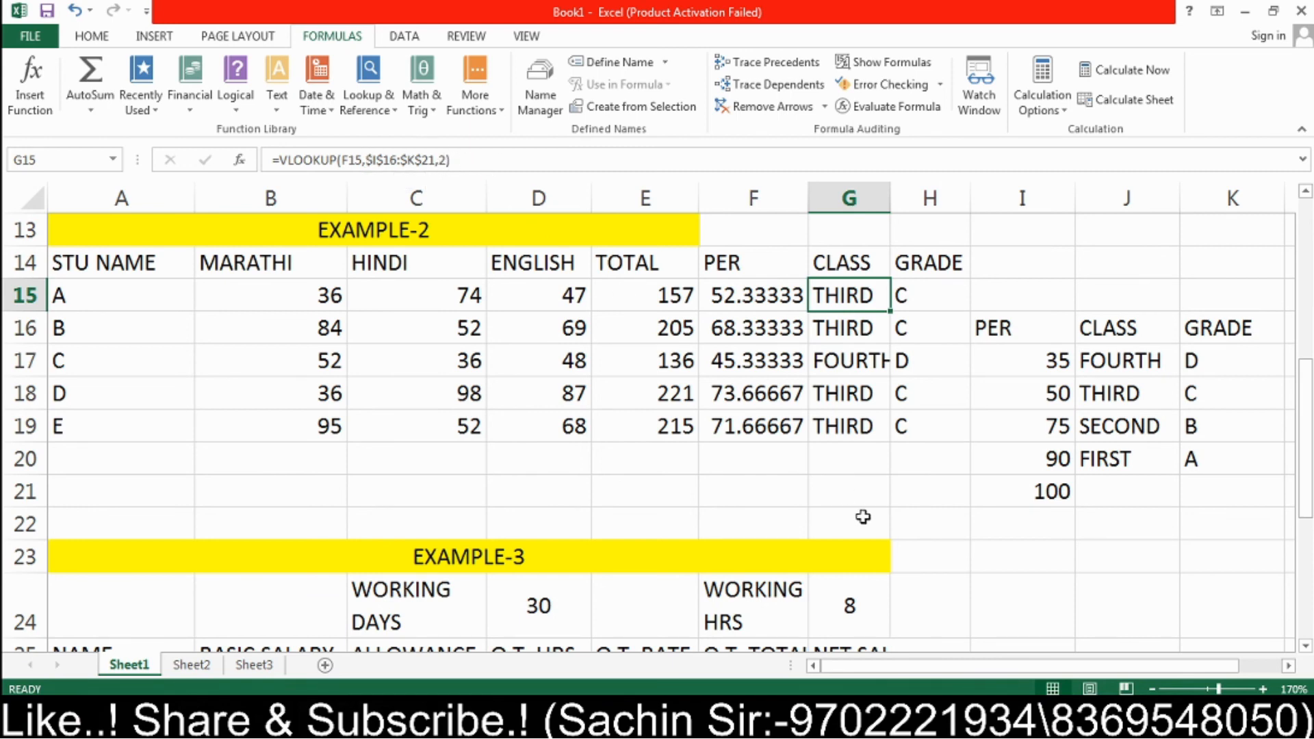
scroll(1013, 546, "up", 4)
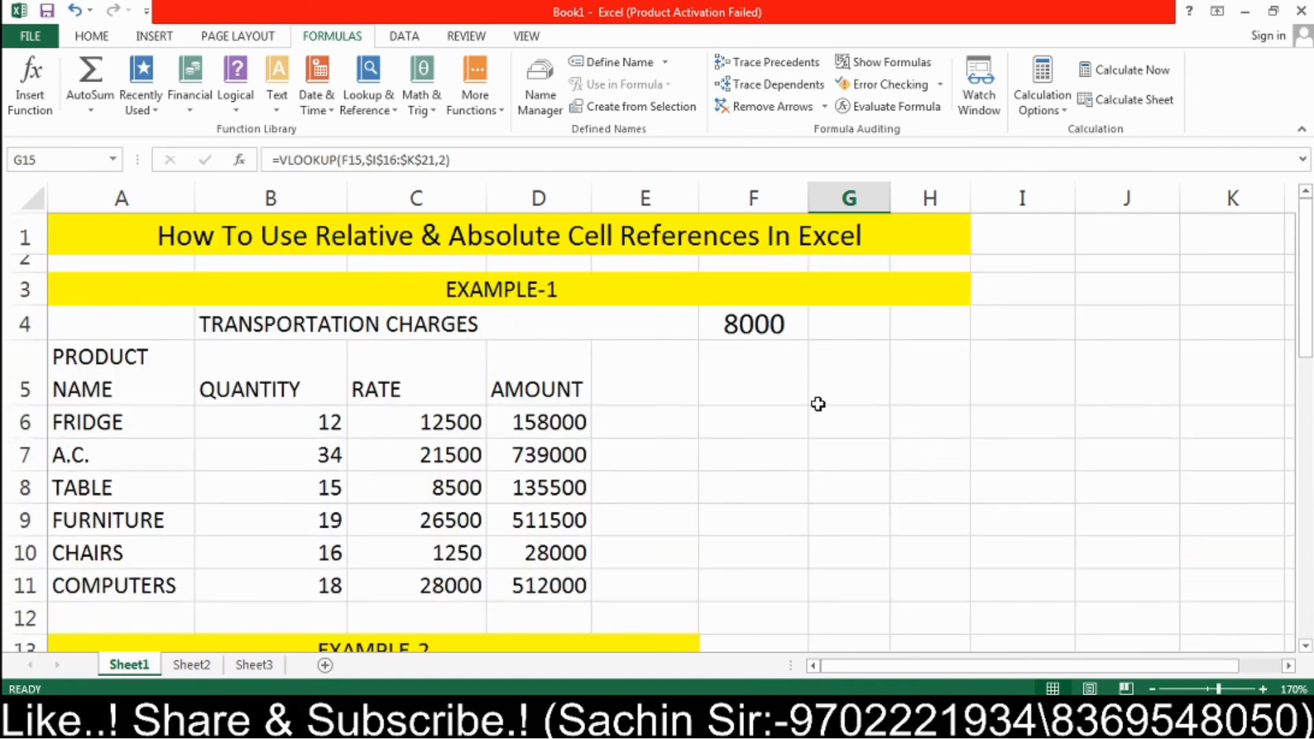
left_click(770, 324)
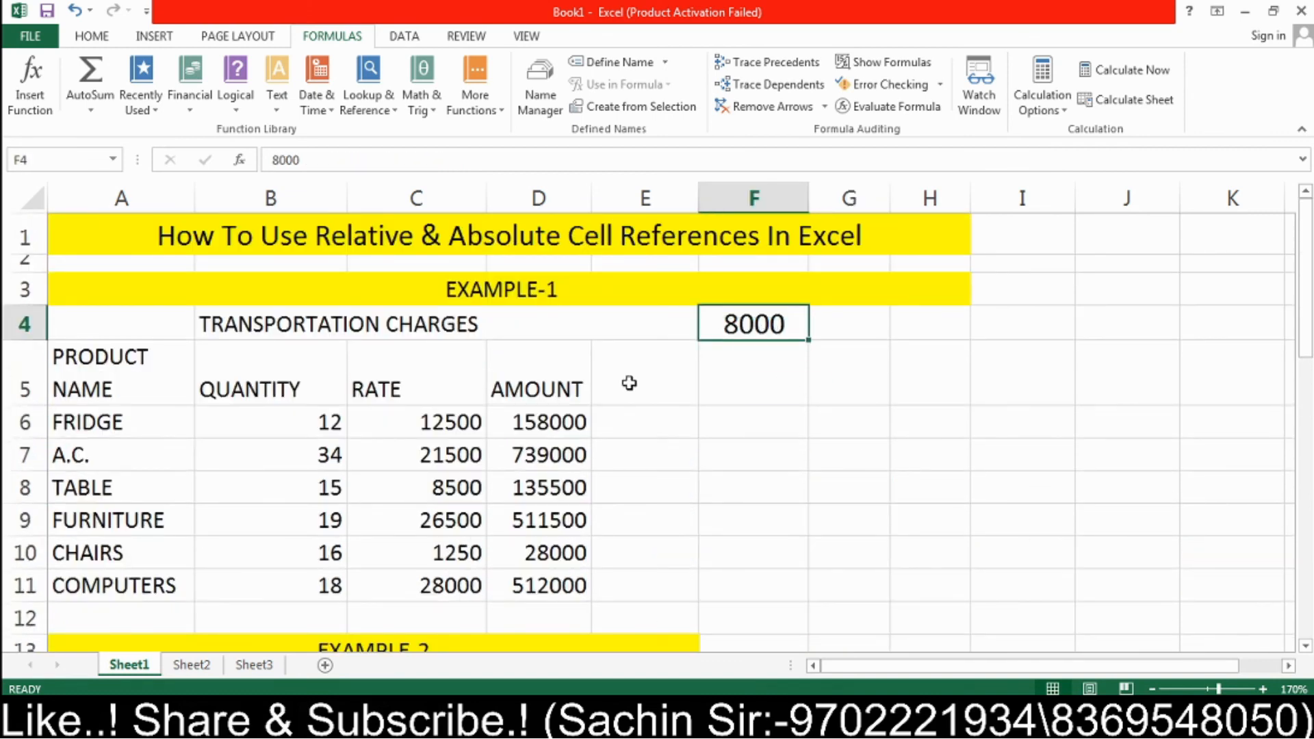
left_click(537, 419)
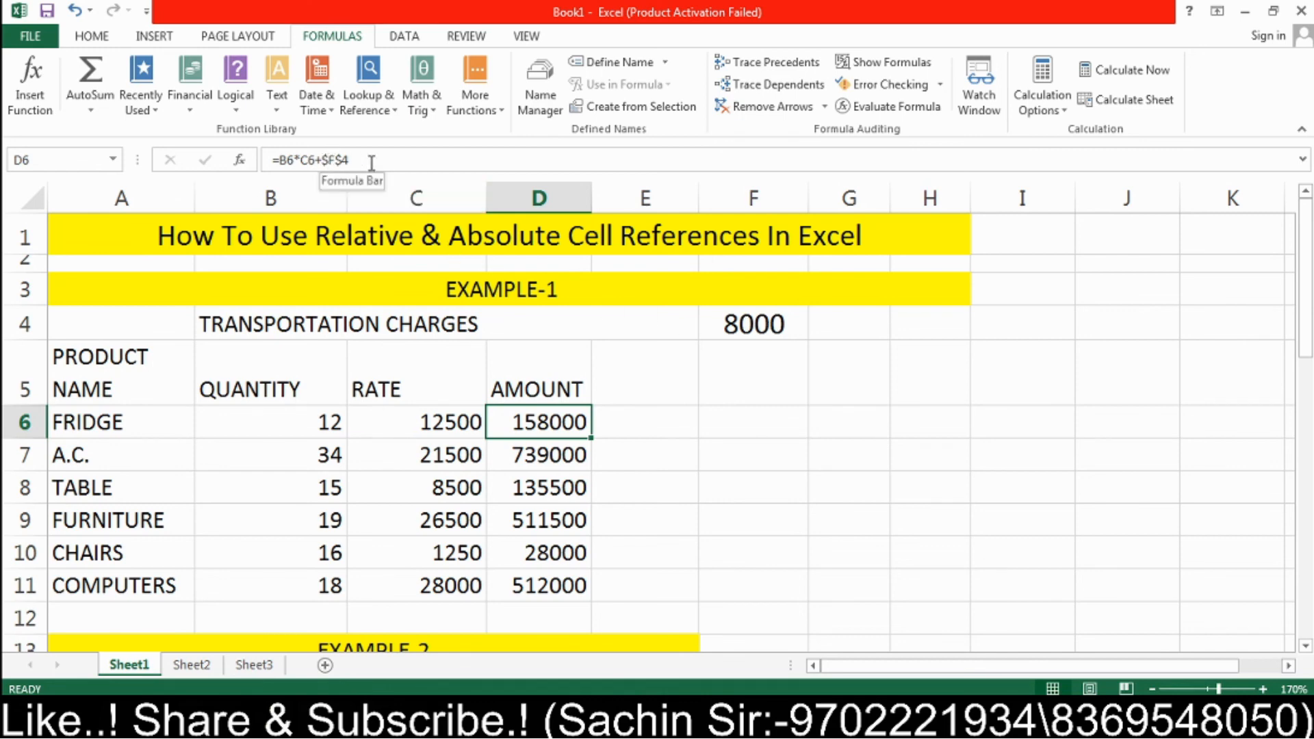
left_click(751, 466)
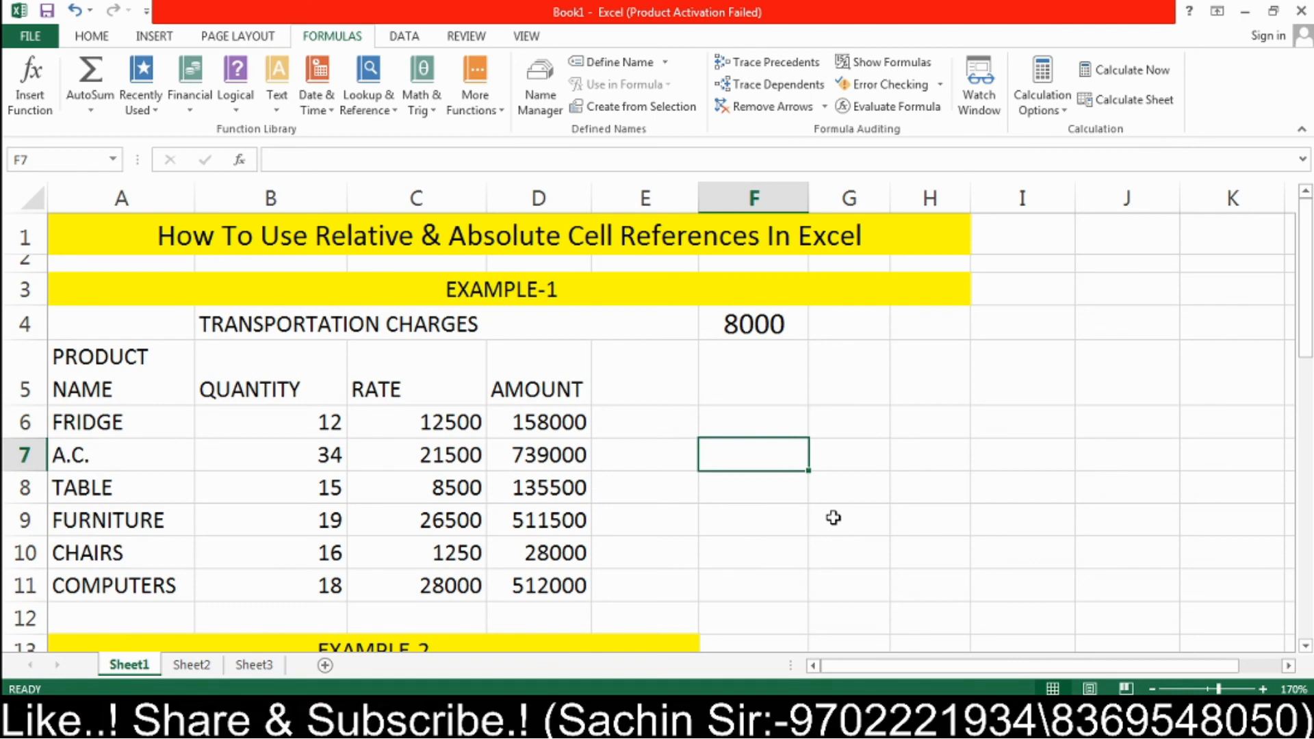
Step: Look over the Example-1 amounts, the Example-2 class and grade results, and the Example-3 overtime and net salary table
scroll(837, 518, "down", 2)
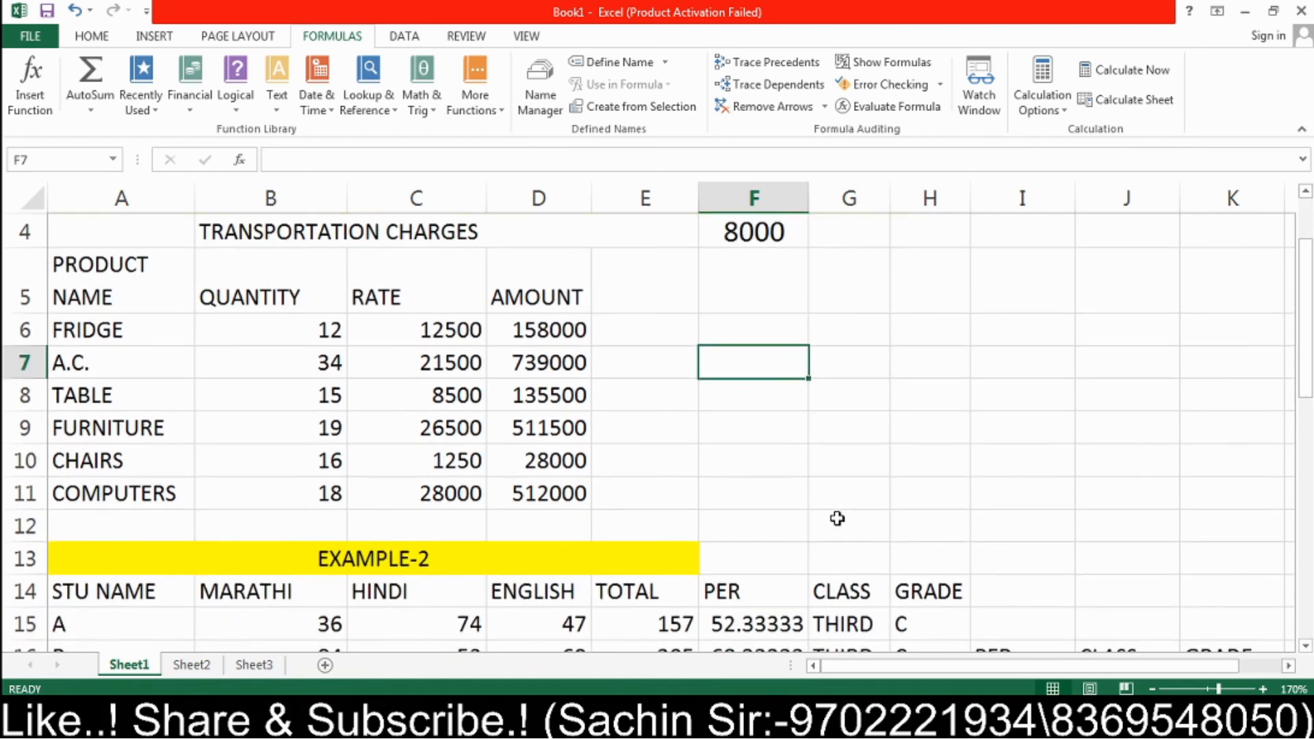
scroll(833, 513, "down", 1)
scroll(831, 510, "down", 1)
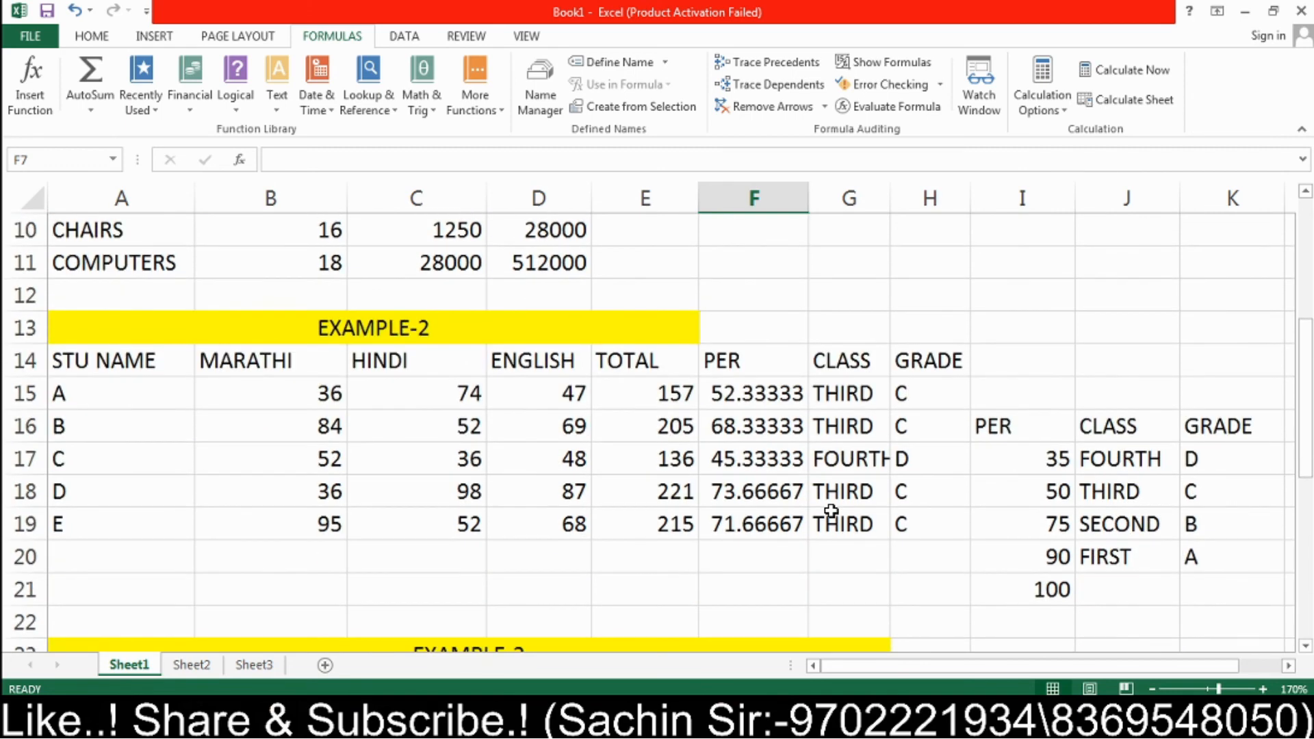
scroll(831, 510, "down", 1)
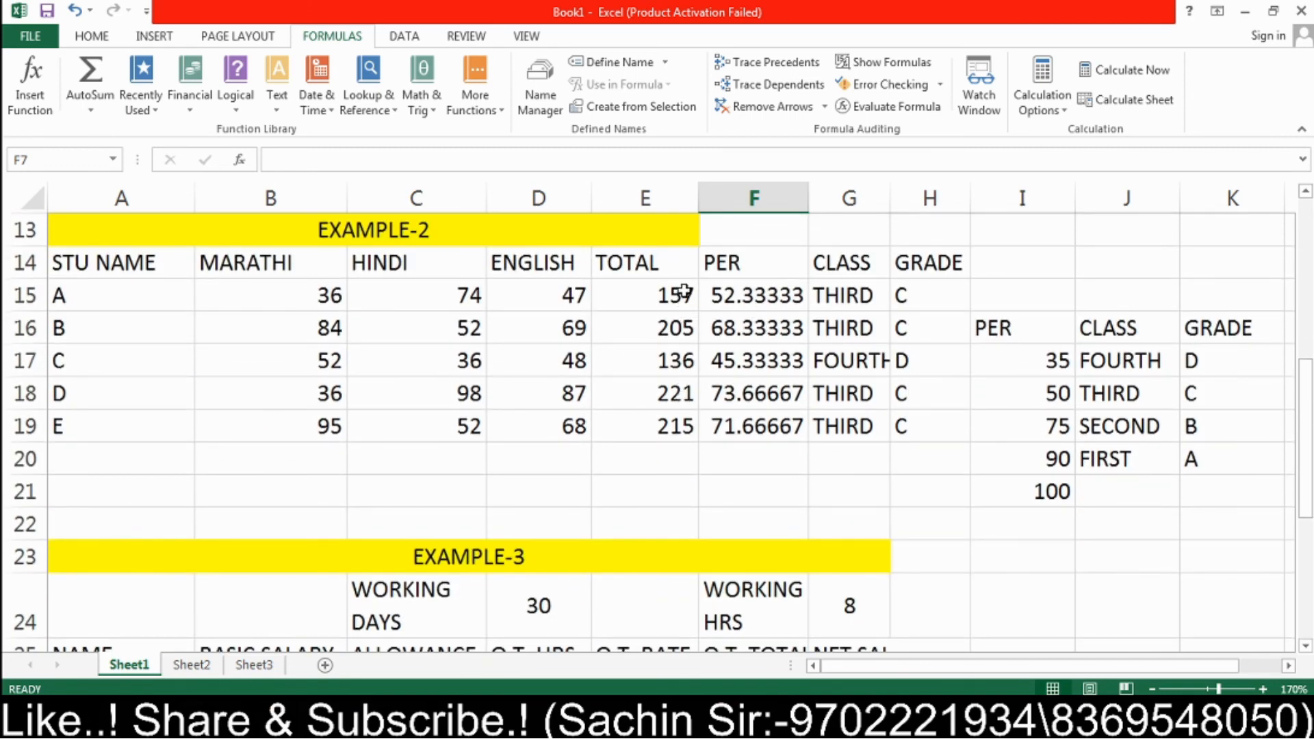
scroll(708, 481, "down", 3)
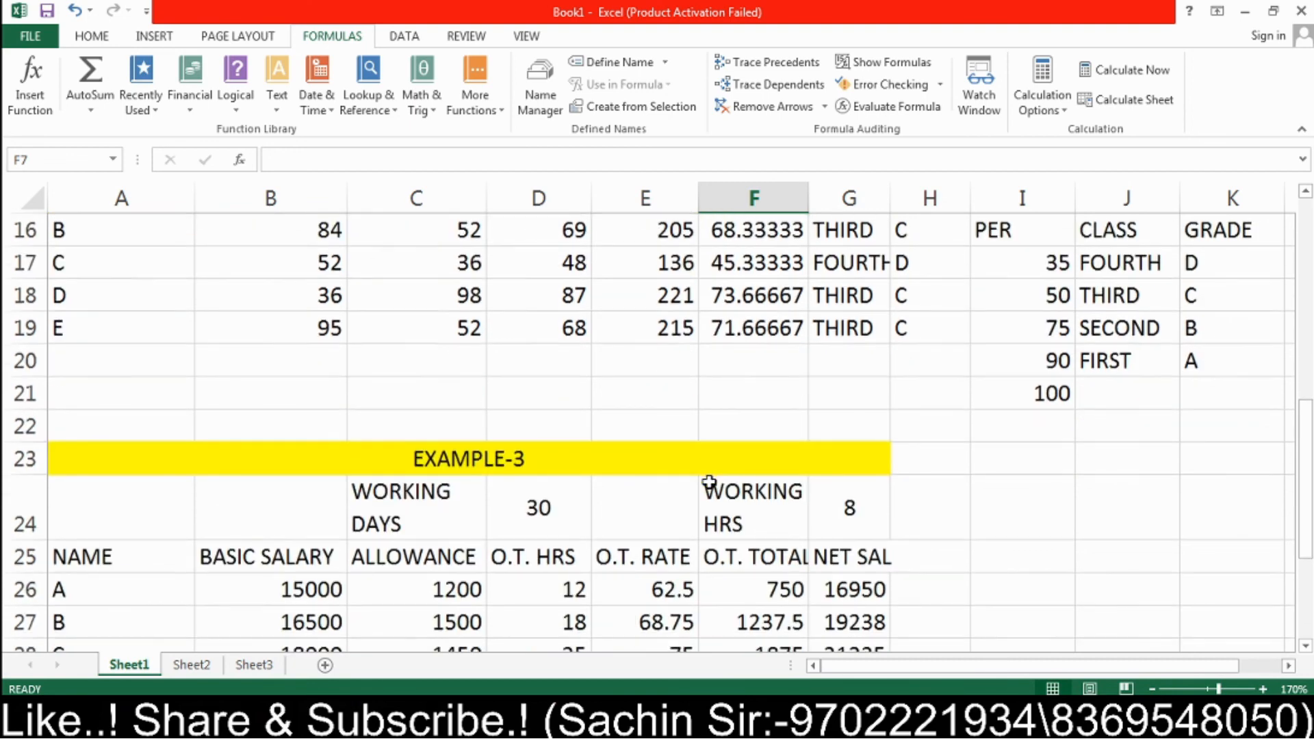
scroll(710, 482, "down", 2)
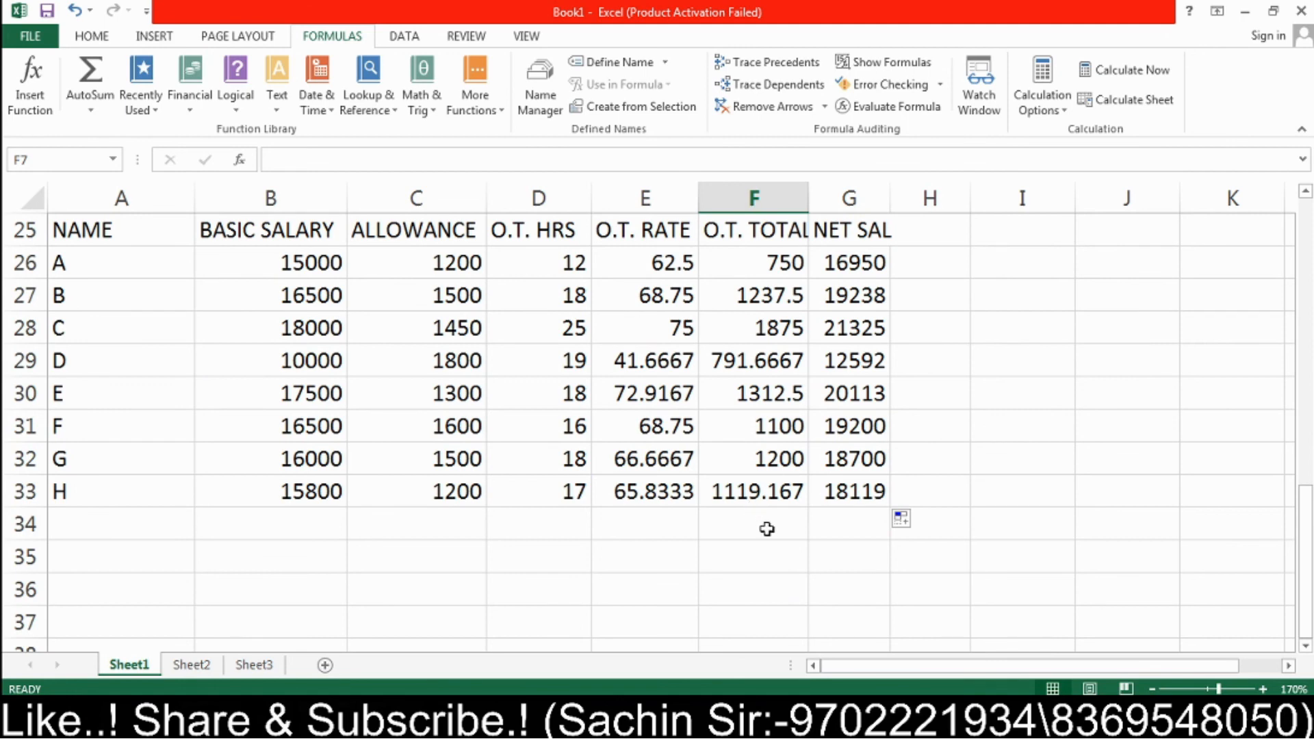
scroll(765, 527, "up", 1)
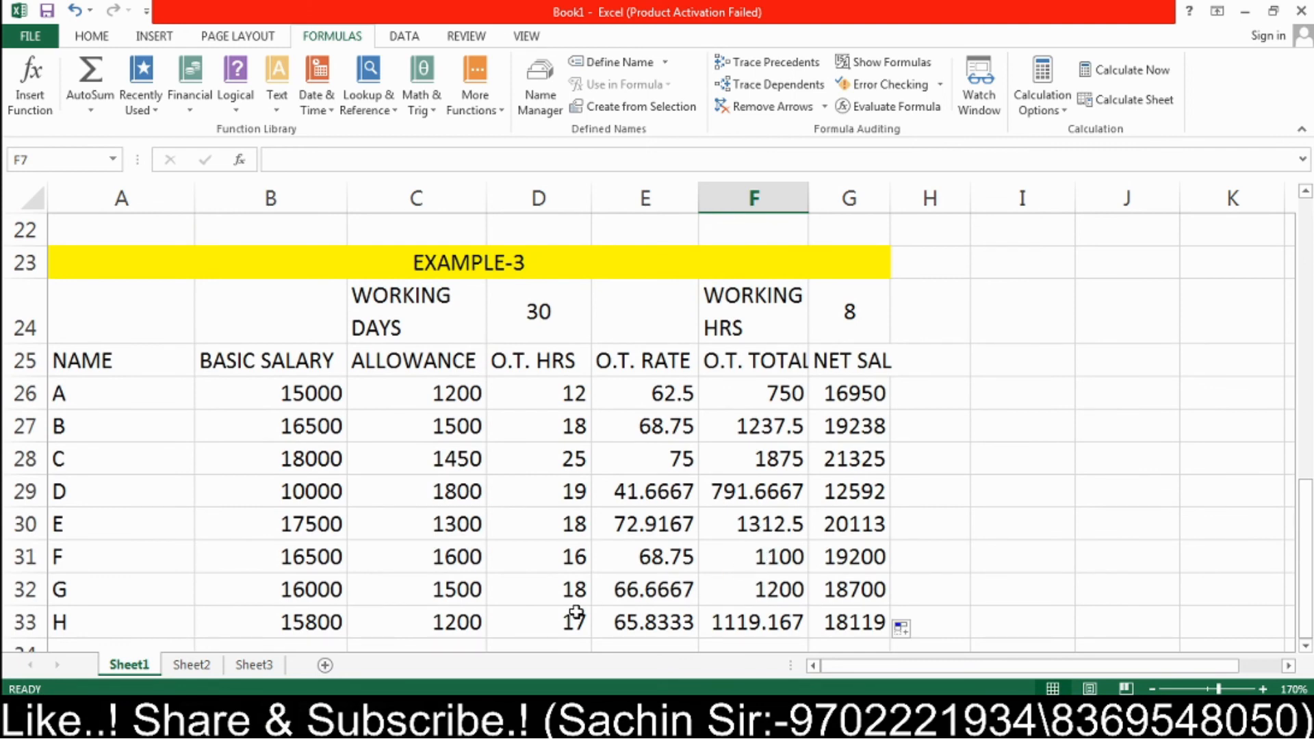
left_click(991, 549)
scroll(991, 550, "up", 1)
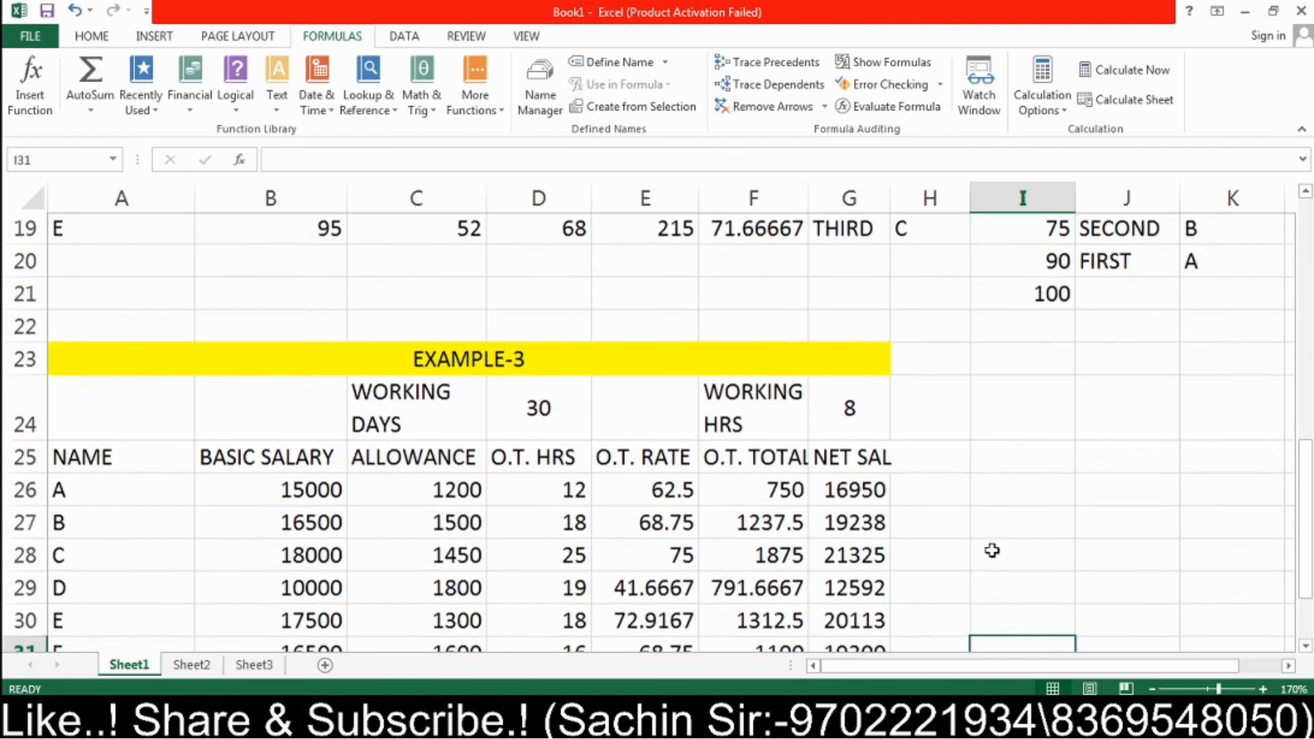
scroll(992, 550, "up", 1)
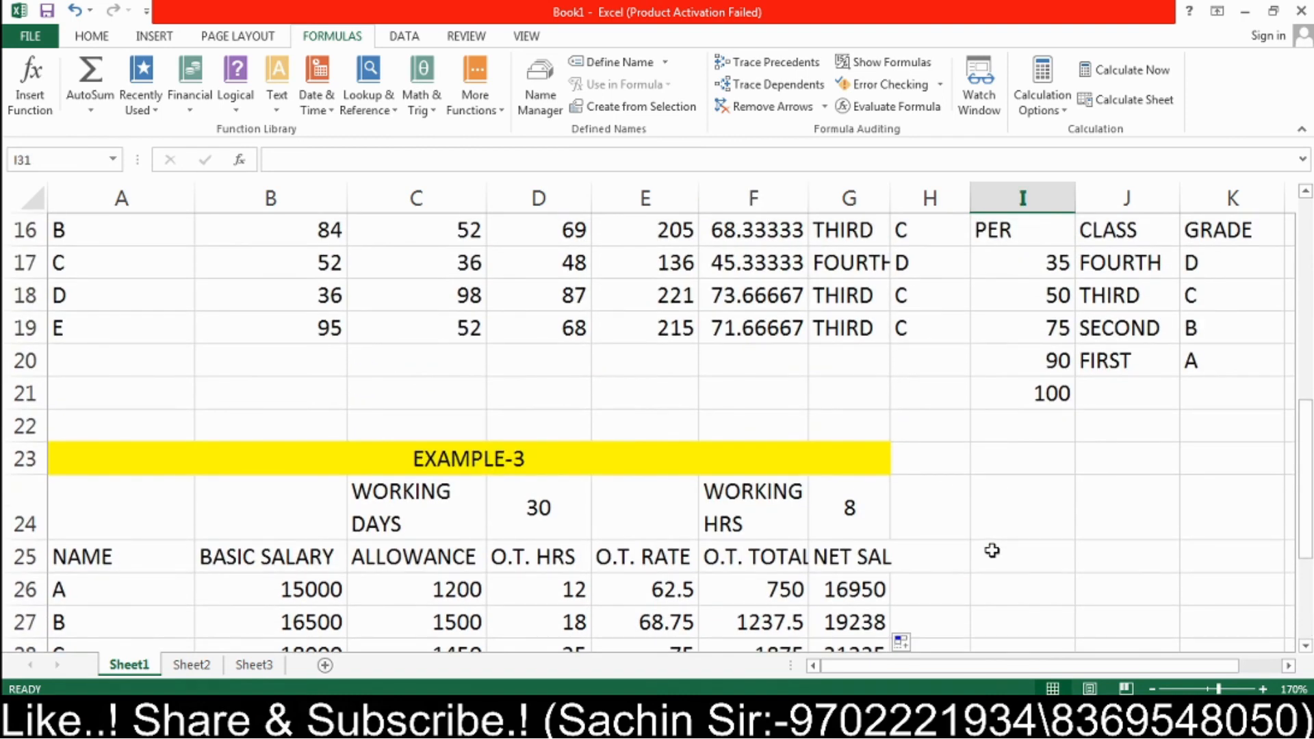